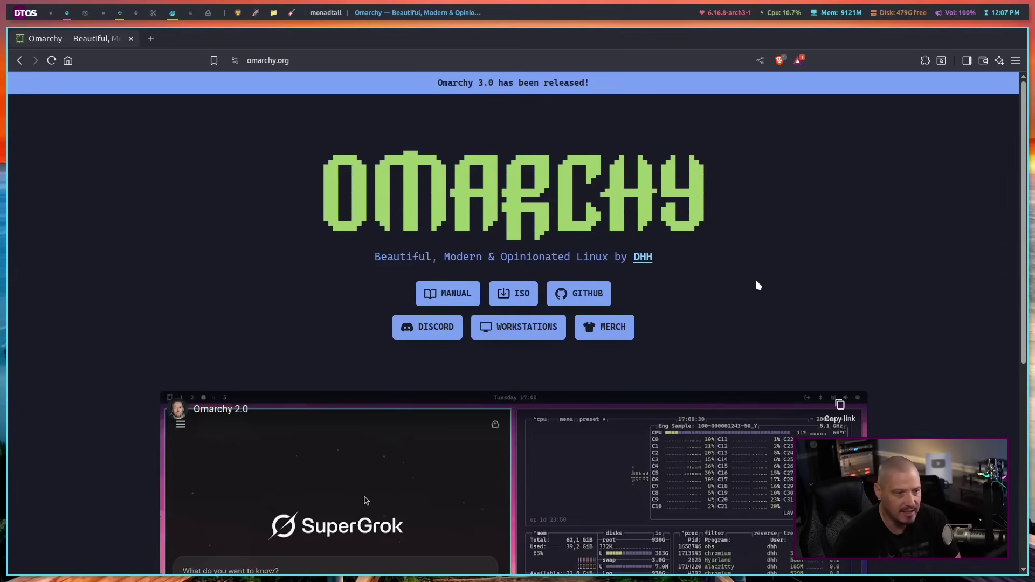
Scroll down and back up through the omarchy.org homepage announcing the Omarchy 3.0 release.
scroll(899, 319, down, 1)
scroll(897, 317, down, 5)
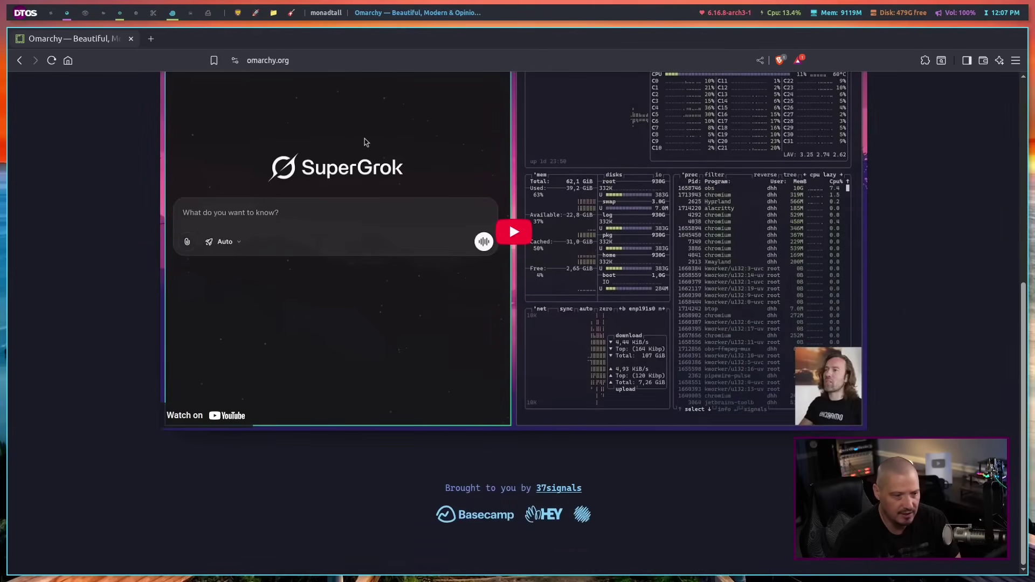
scroll(806, 433, up, 5)
Open the DHH link in a new tab, switch to dhh.dk, and scroll through its page.
right_click(643, 257)
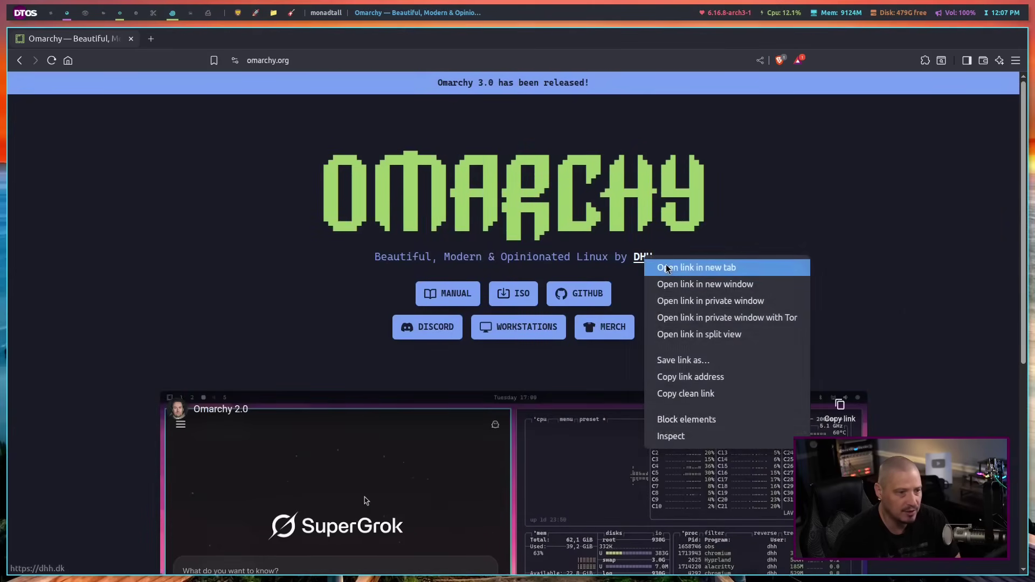
click(662, 266)
click(236, 39)
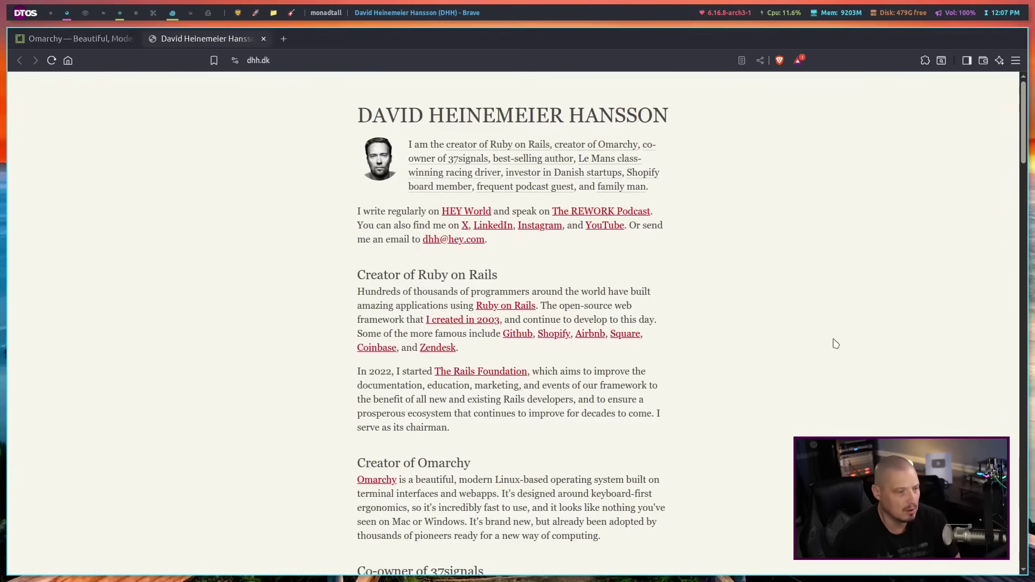
scroll(830, 348, down, 3)
scroll(820, 354, down, 3)
scroll(820, 351, up, 6)
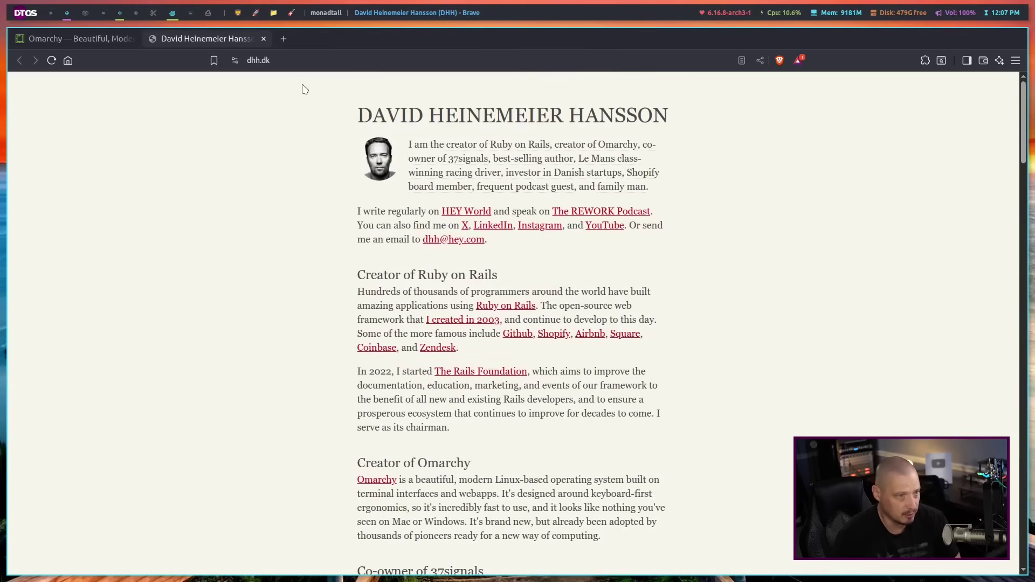
Close the dhh.dk tab and scroll the omarchy.org page up and down, ending at the top.
click(264, 39)
scroll(689, 245, down, 3)
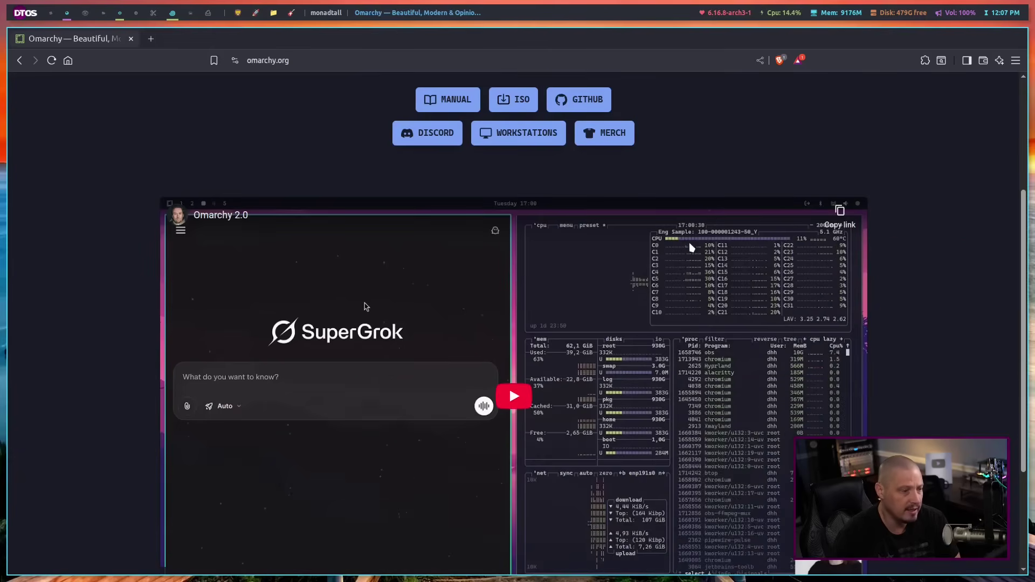
scroll(945, 327, down, 2)
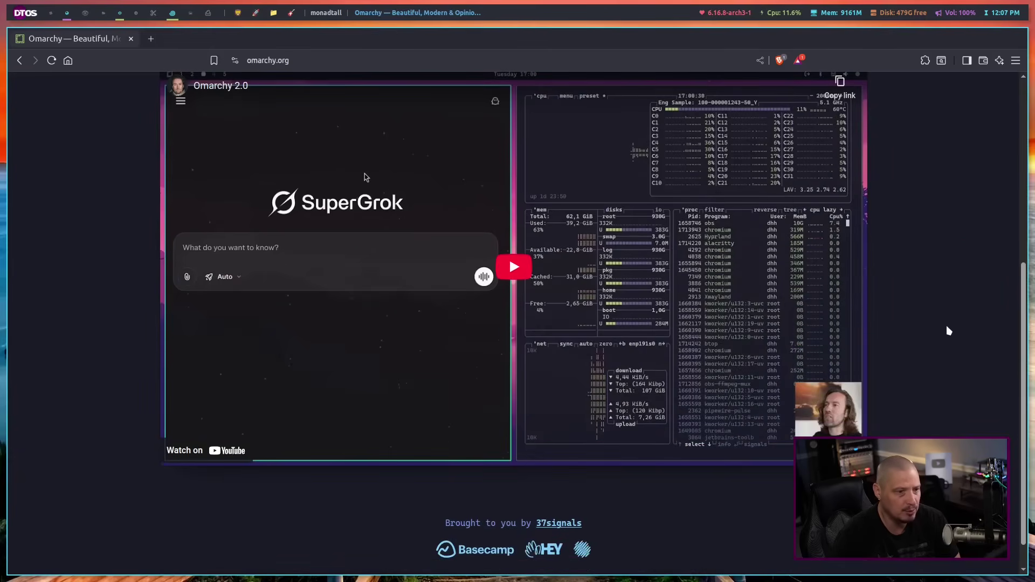
scroll(949, 331, up, 1)
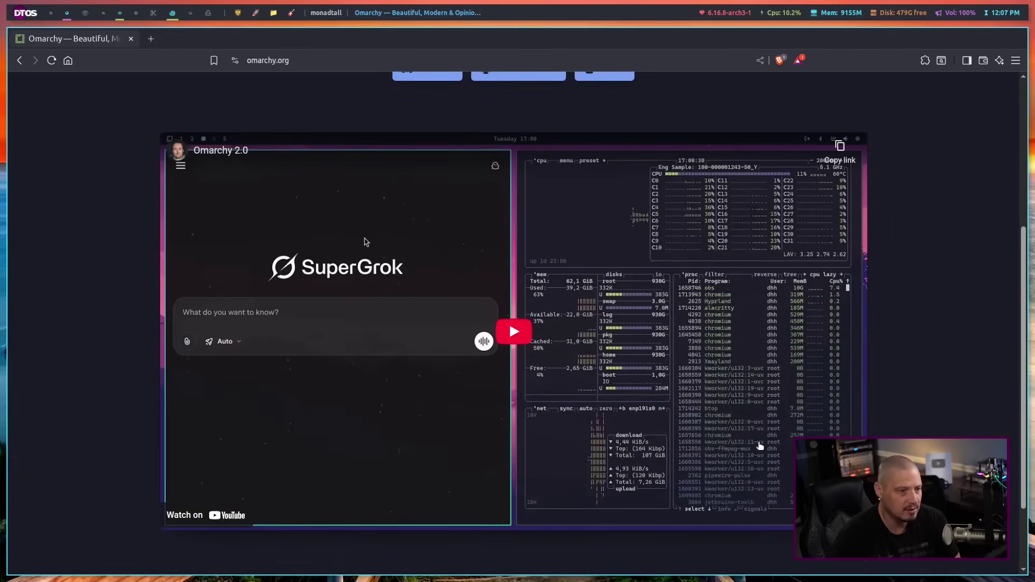
scroll(793, 347, up, 5)
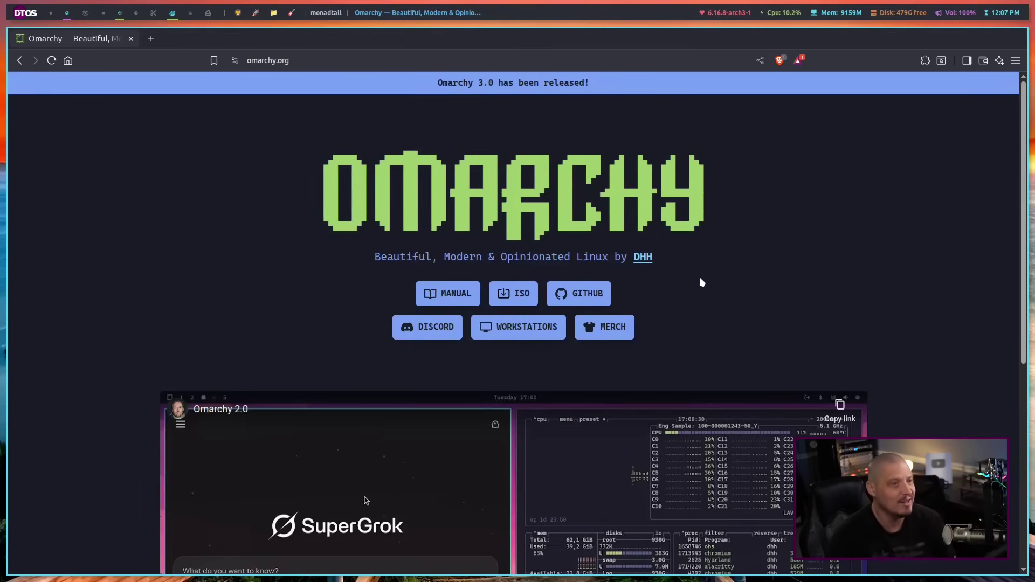
scroll(717, 266, down, 3)
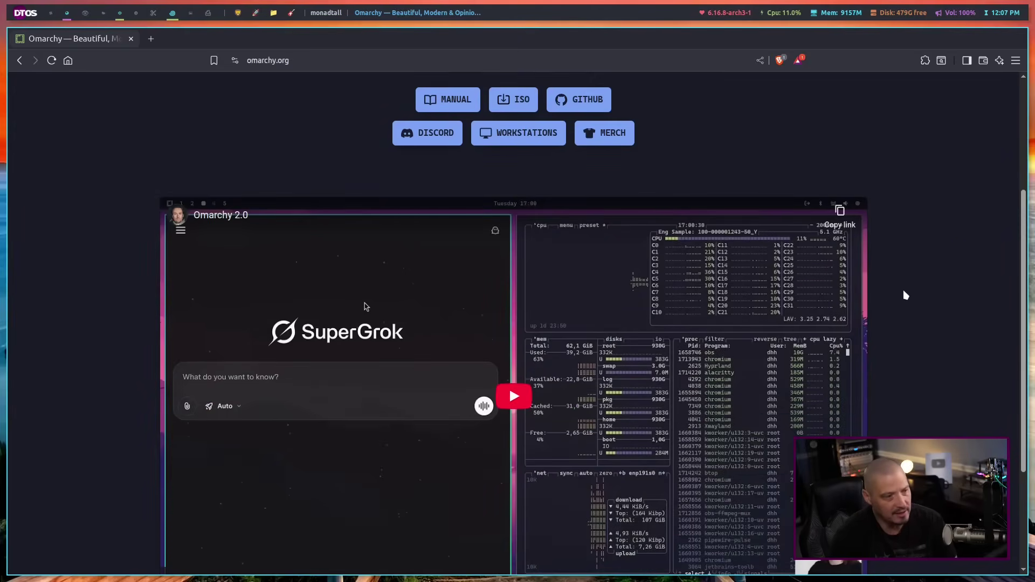
scroll(923, 289, up, 3)
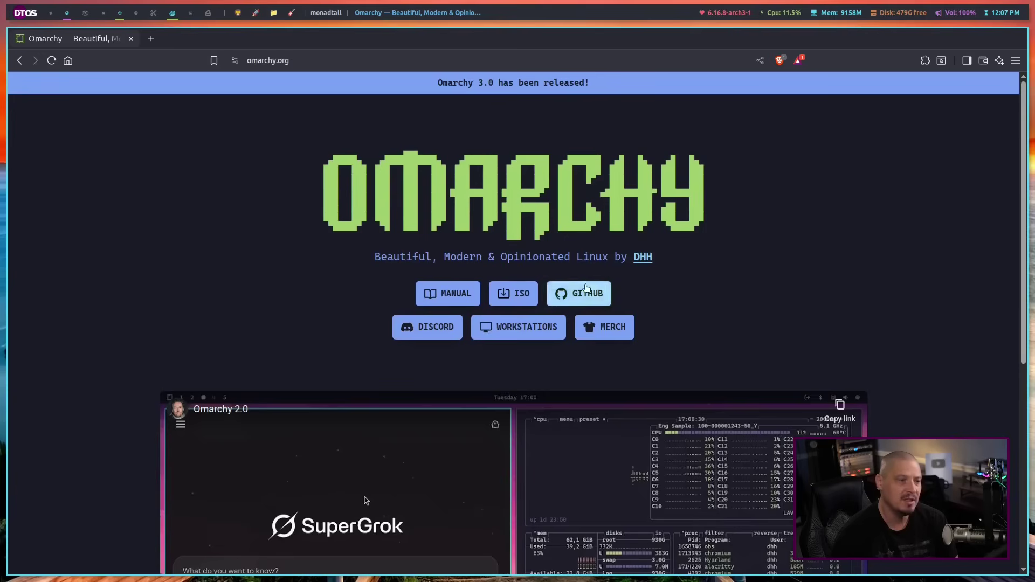
scroll(786, 296, down, 3)
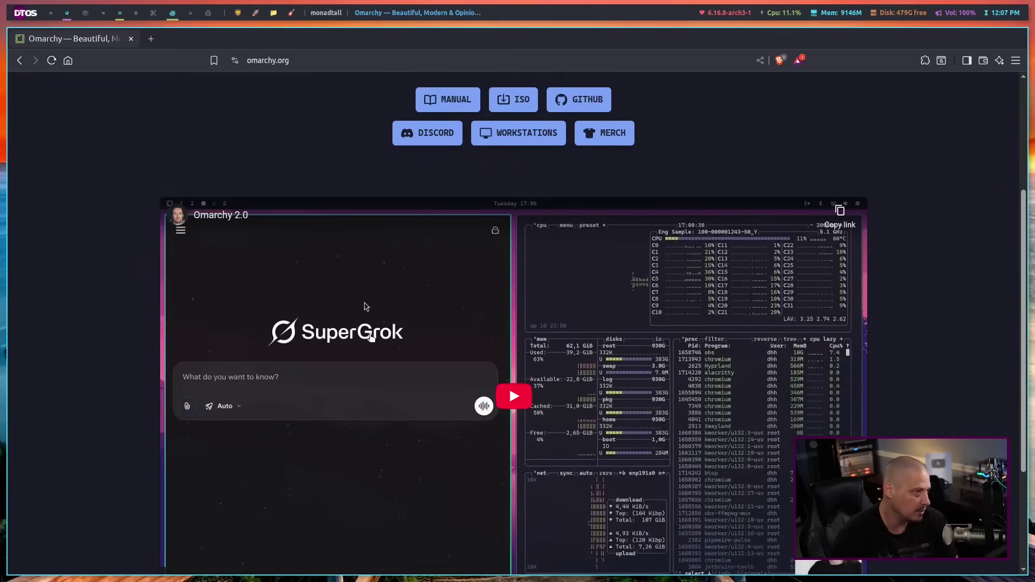
scroll(746, 294, up, 3)
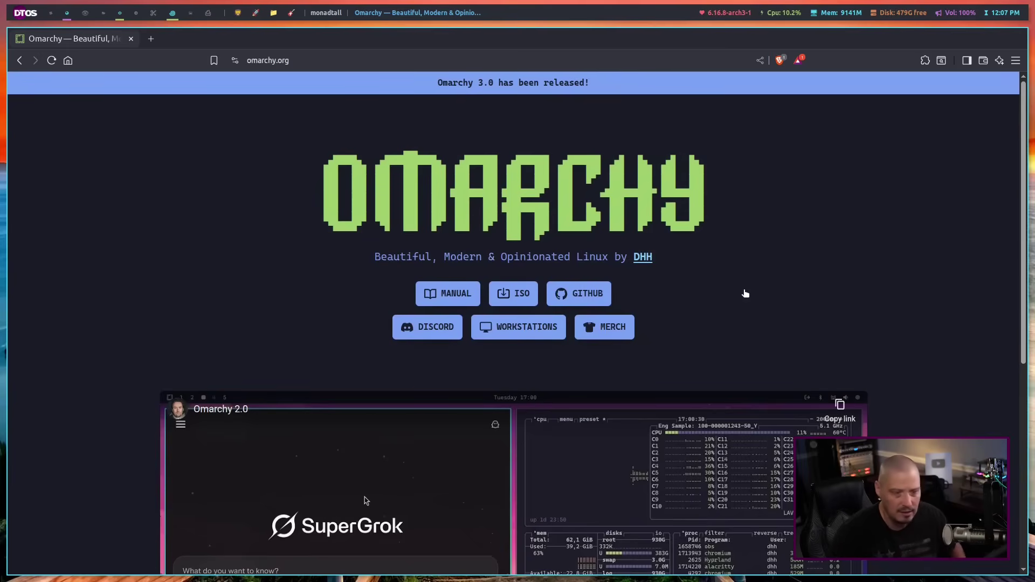
scroll(737, 273, down, 4)
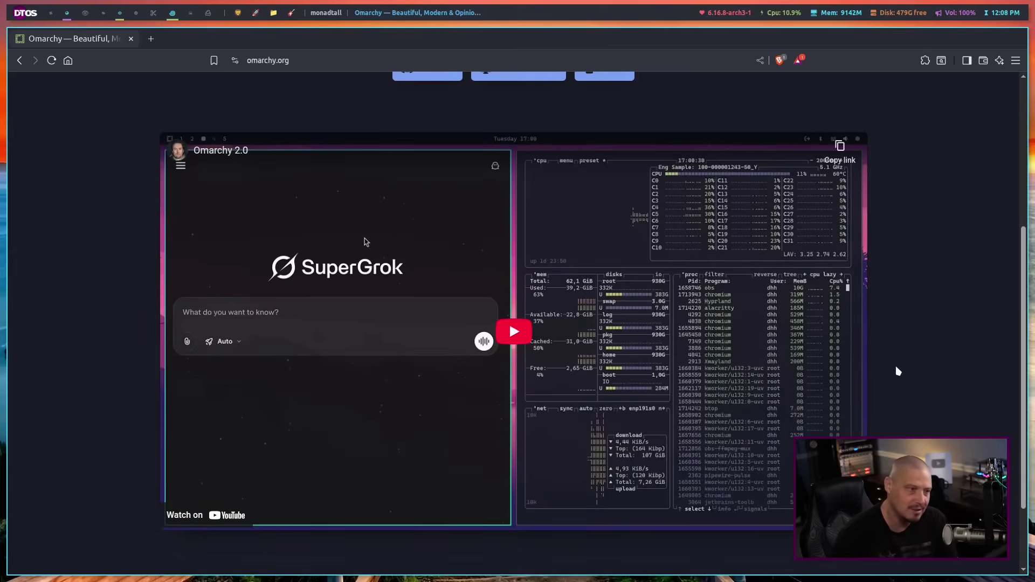
scroll(860, 340, up, 4)
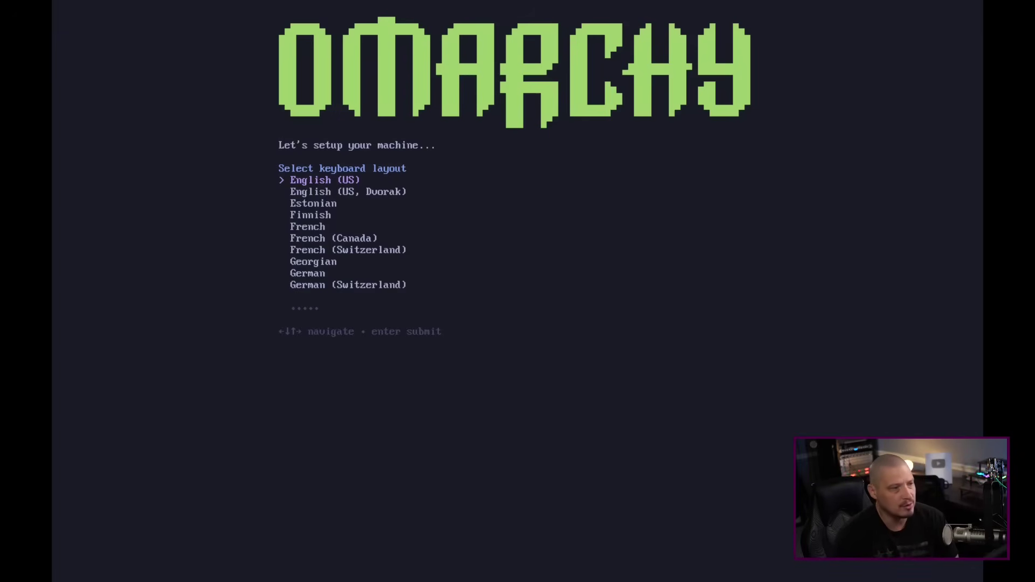
Accept the English (US) keyboard layout and create user 'dt' with a confirmed password.
key(Return)
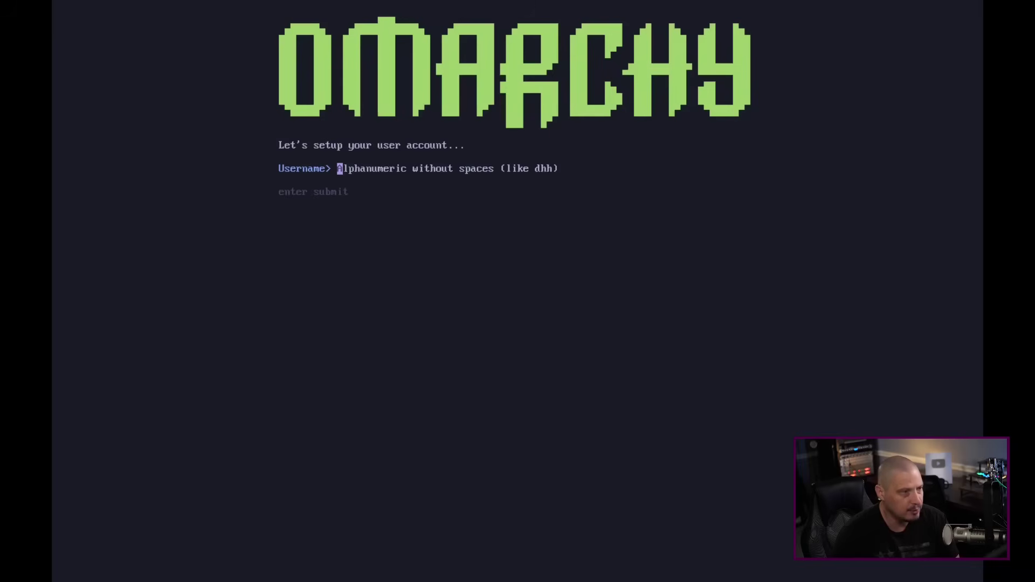
text(dt)
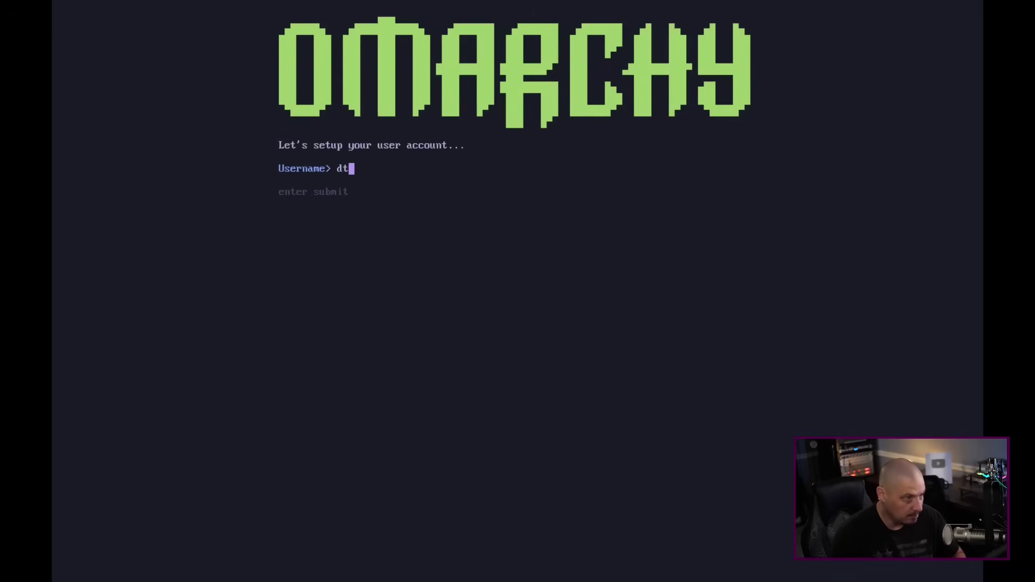
key(Return)
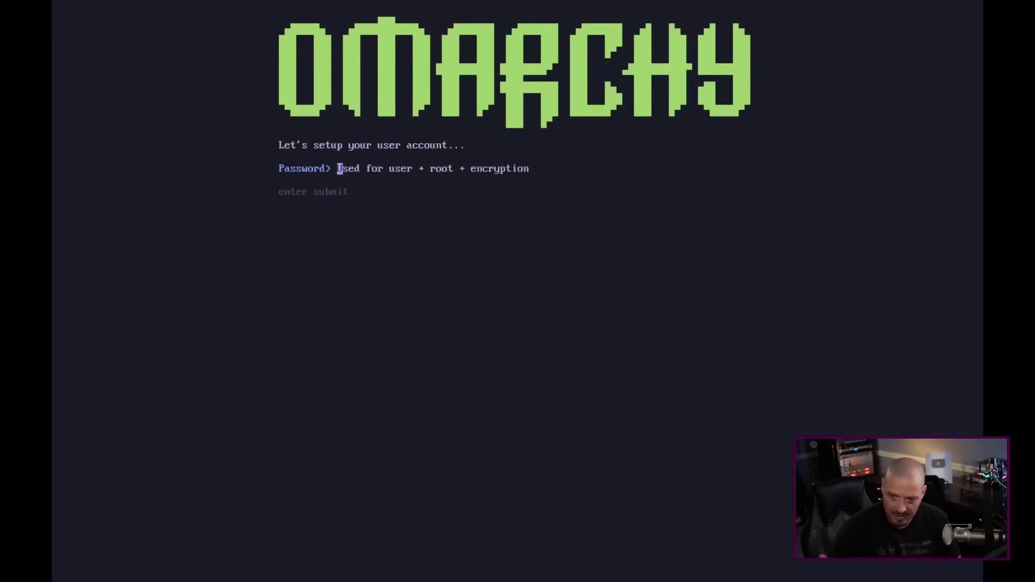
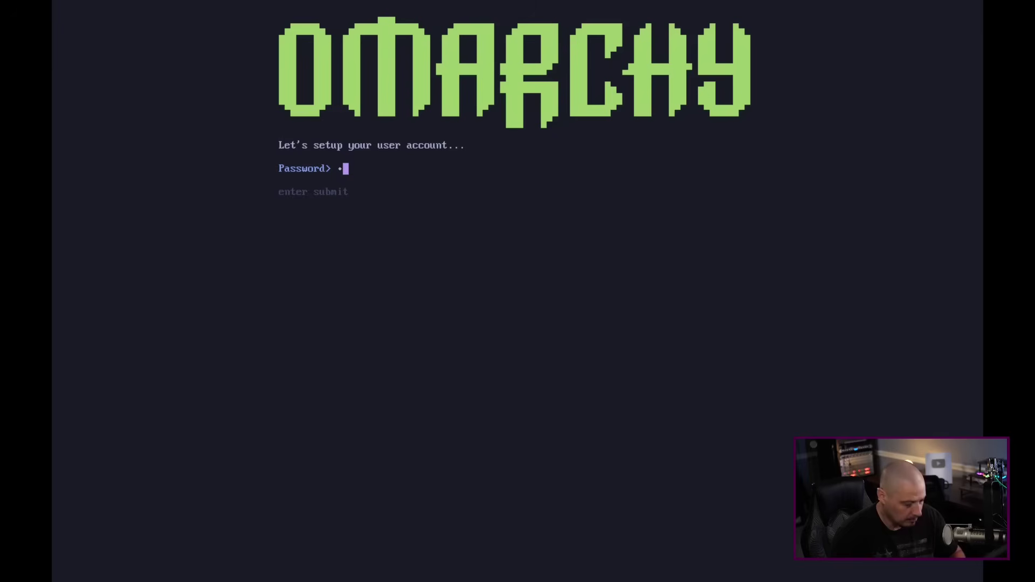
key(Return)
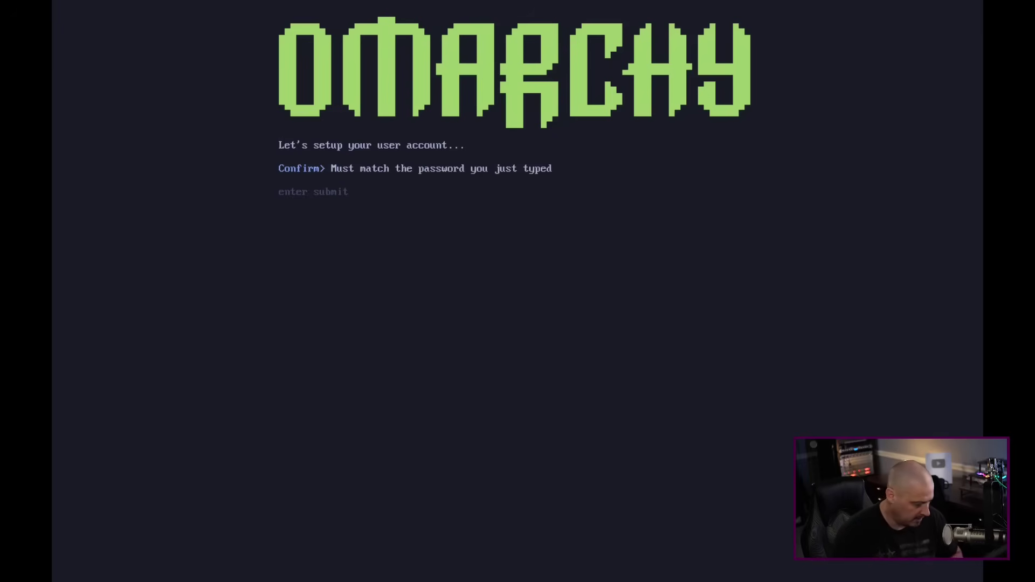
key(Return)
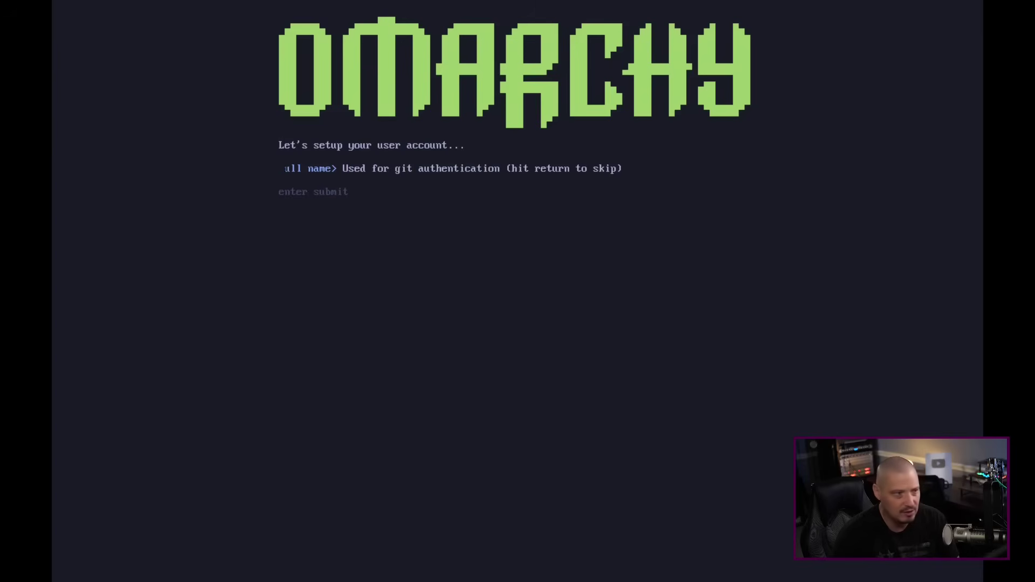
Skip the full name and email prompts and keep the default hostname 'omarchy'.
key(Return)
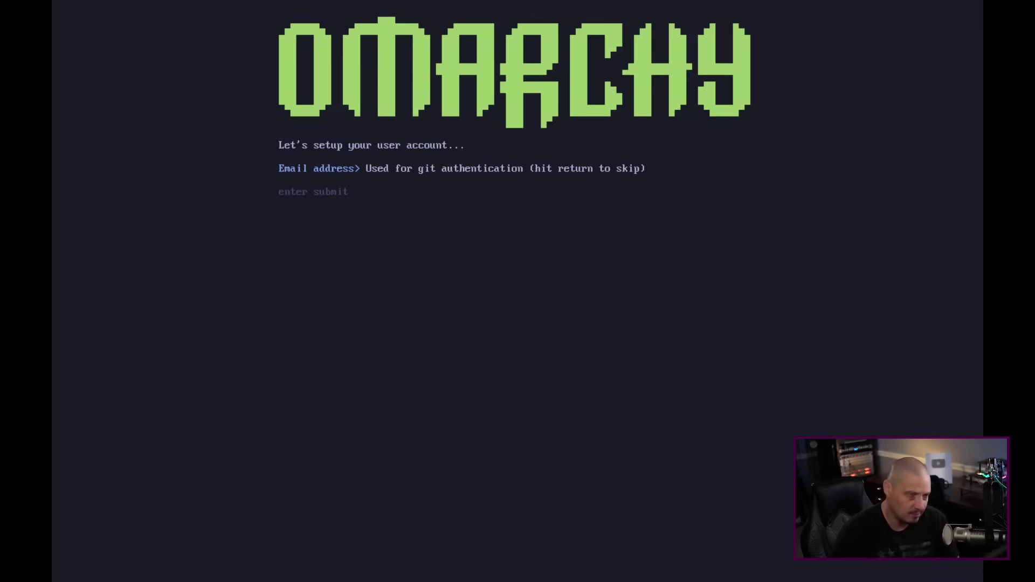
key(Return)
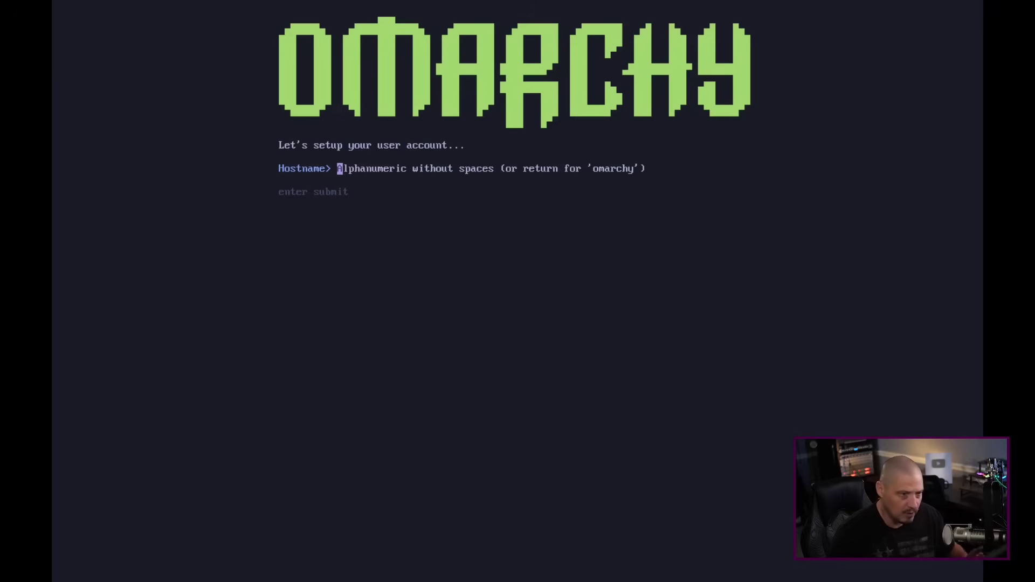
key(Return)
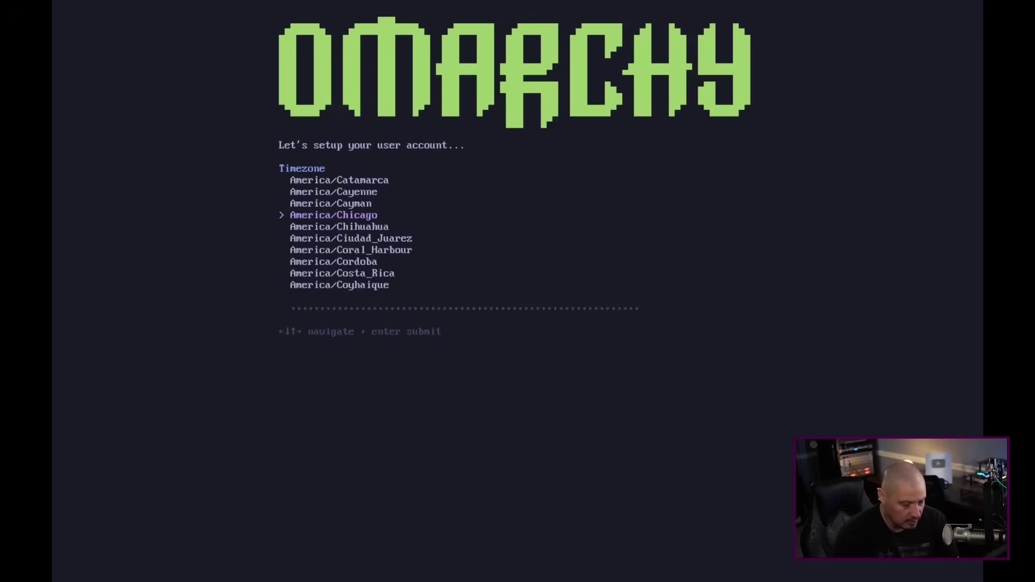
Choose America/Chicago as the timezone and approve the account summary.
key(Return)
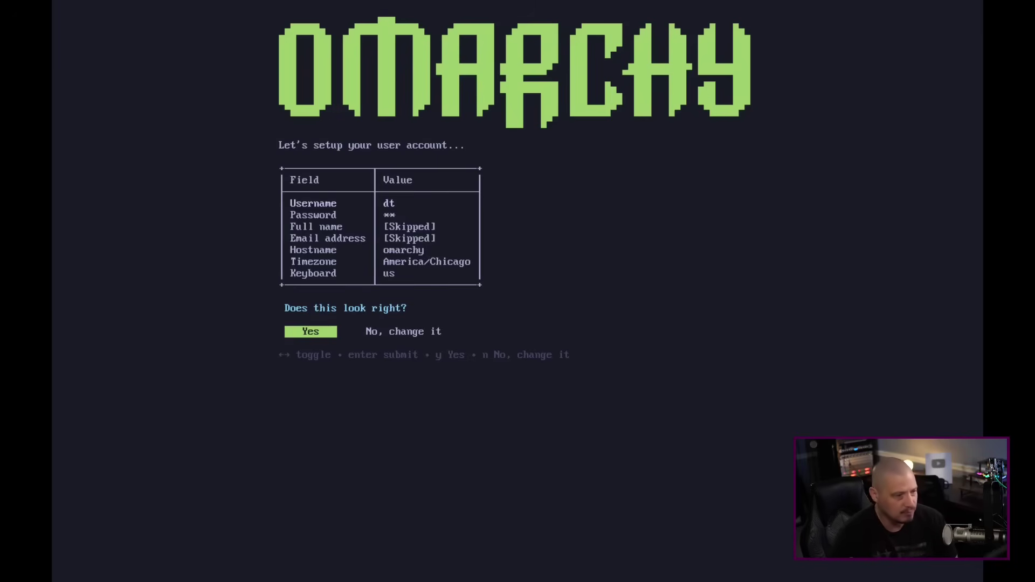
key(Return)
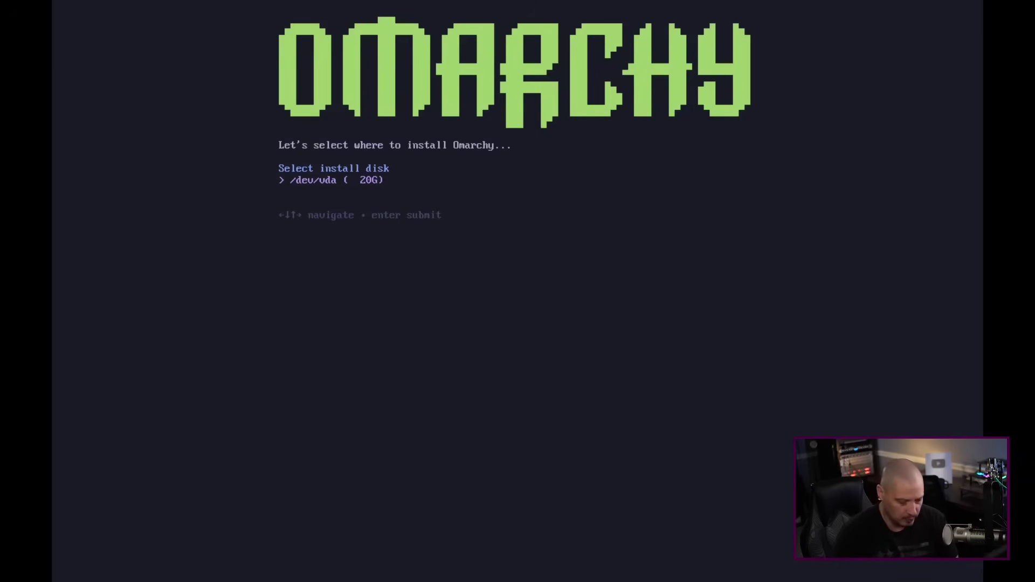
Select /dev/vda (20G) as the install disk and confirm formatting it to install.
key(Return)
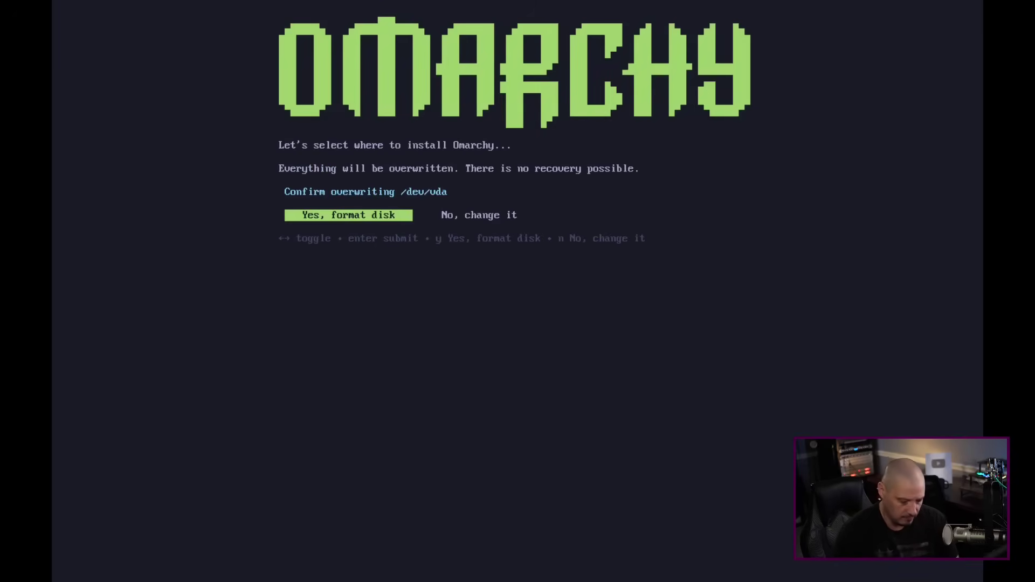
key(Return)
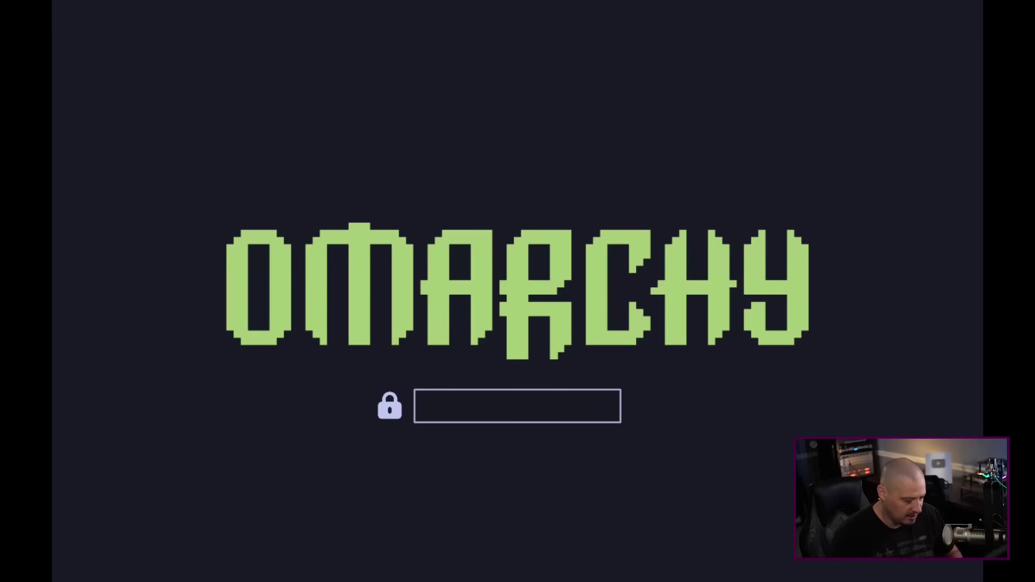
Enter the disk encryption password at the unlock screen to boot into the desktop.
text(••)
key(Return)
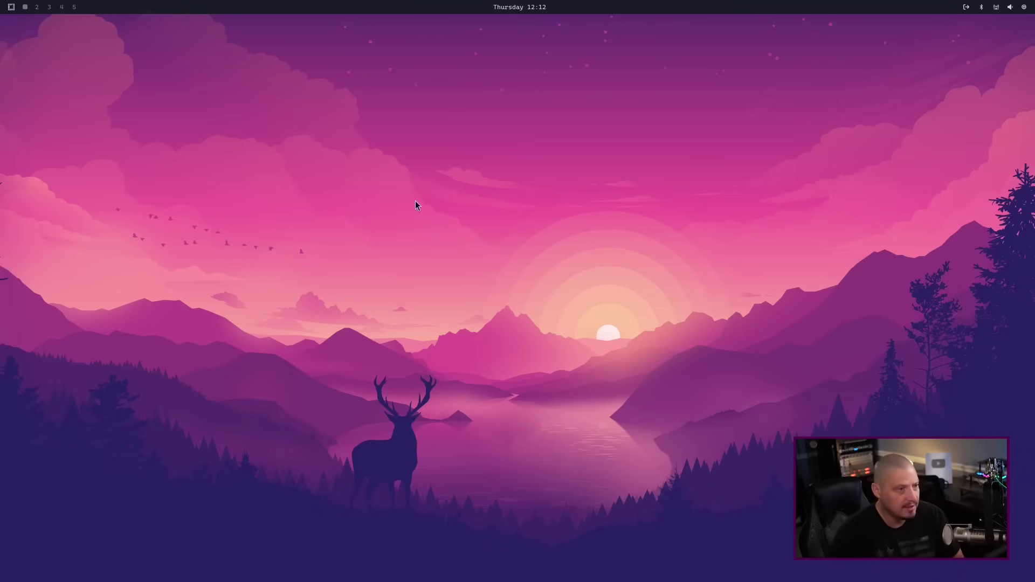
From the Omarchy menu, choose Setup > Monitors to edit monitors.conf.
click(12, 7)
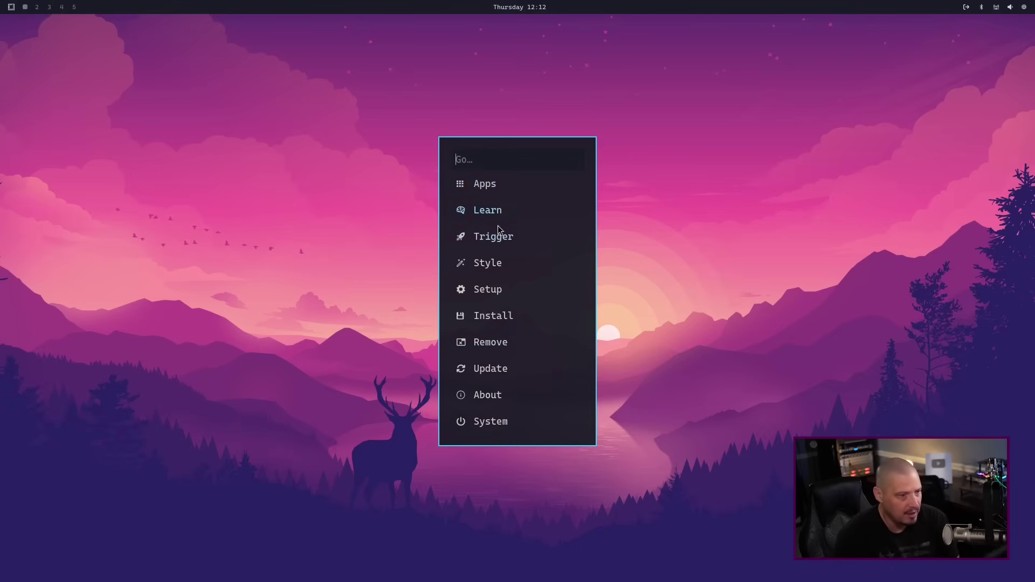
click(493, 292)
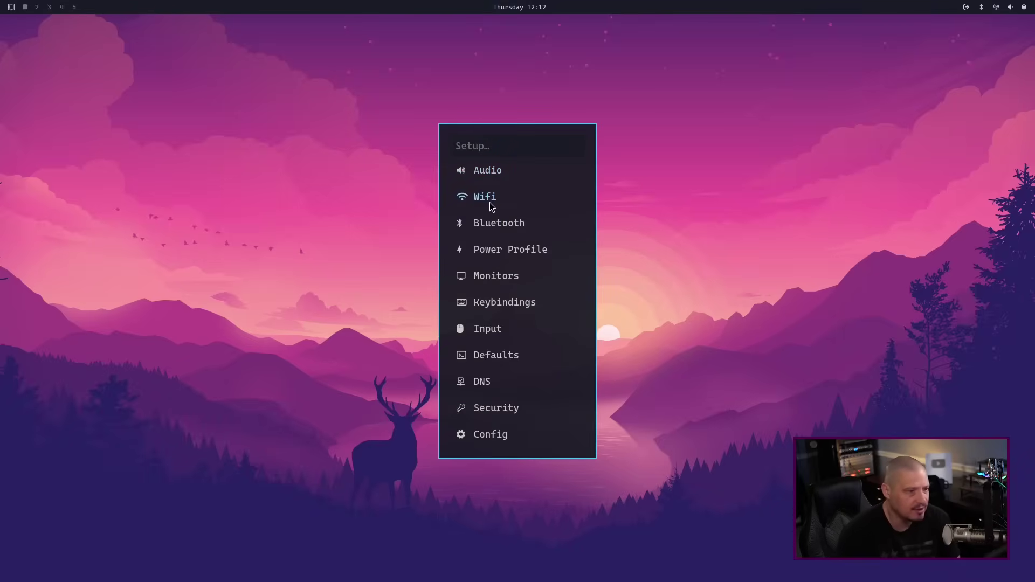
click(499, 281)
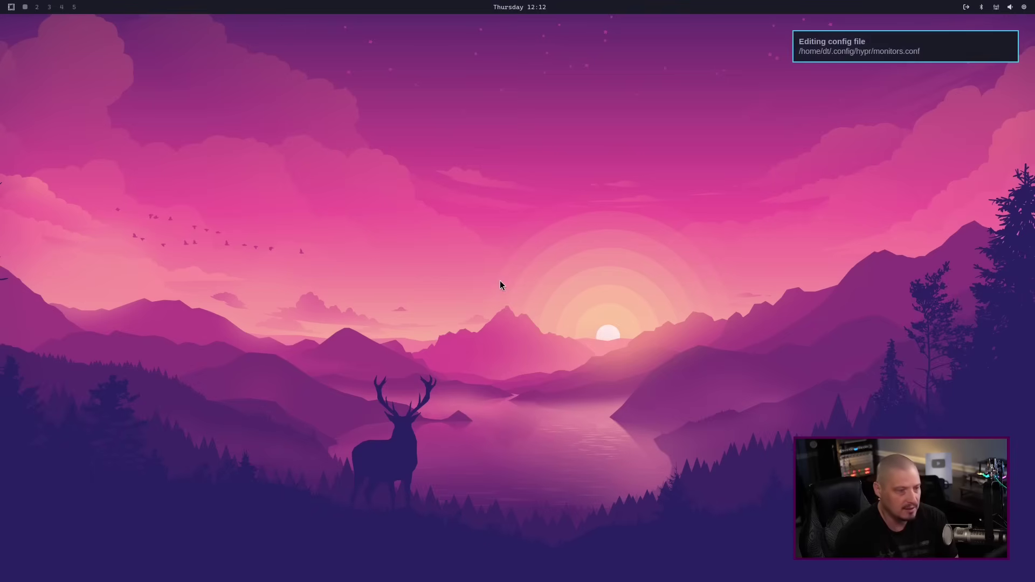
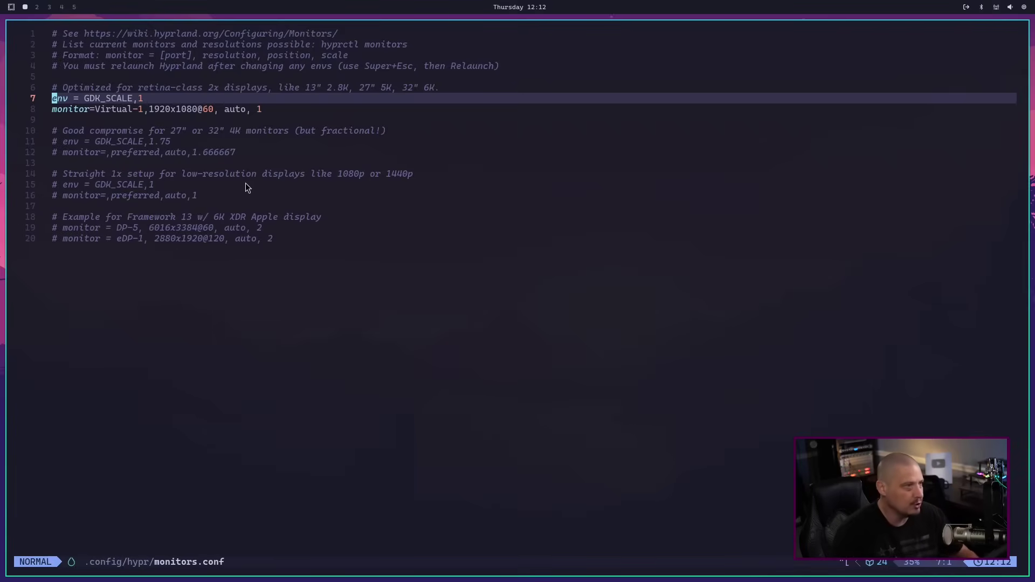
Step through the monitor=Virtual-1 line's name and resolution fields, then tile a terminal beside Neovim.
key(j)
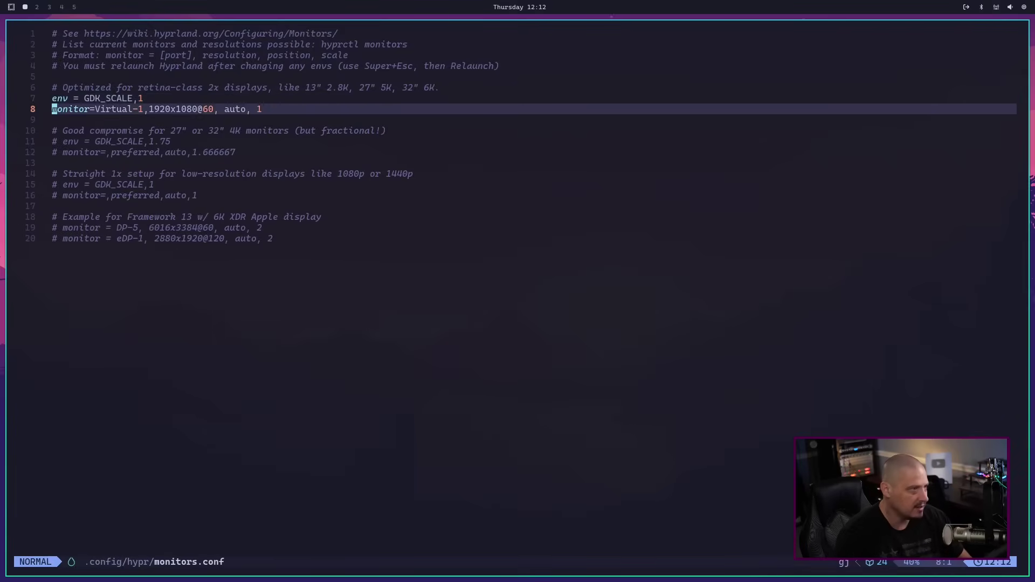
key(l)
key(l)
key(l)
key(l)
key(l)
key(l)
key(l)
key(l)
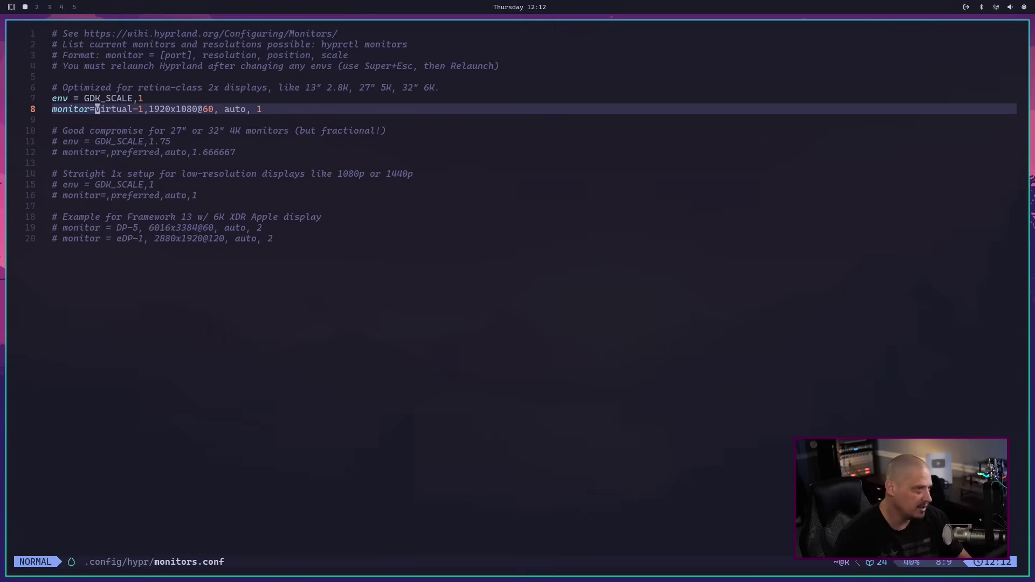
key(l)
key(l)
key(l)
key(l)
key(l)
key(l)
key(l)
key(l)
key(l)
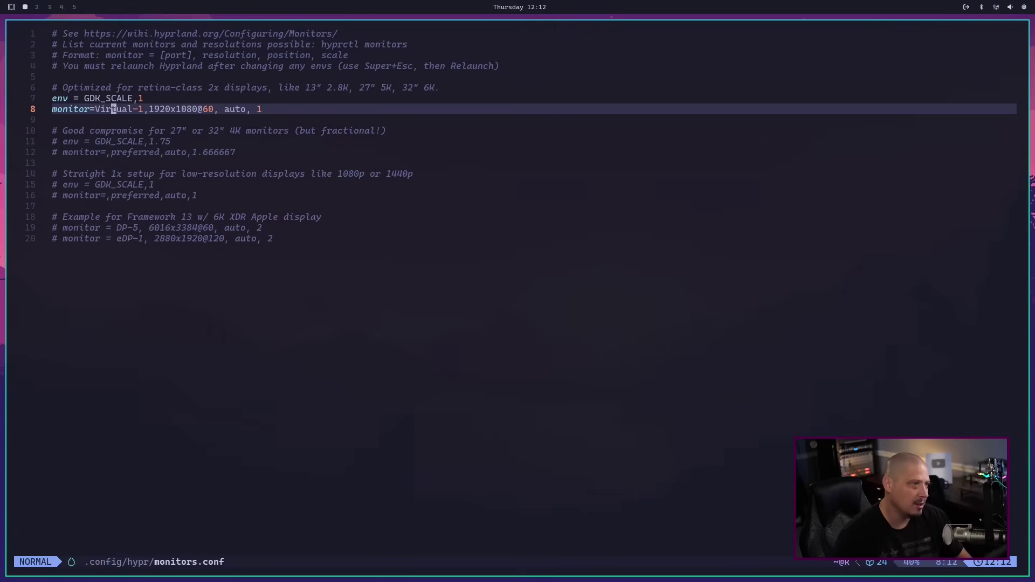
key(l)
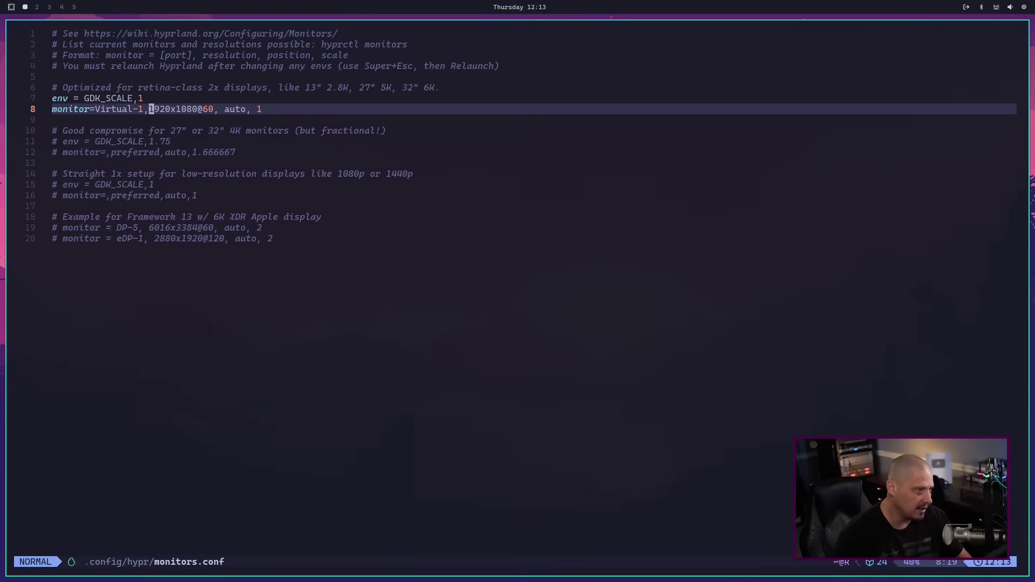
key(l)
key(l)
key(l)
key(l)
key(l)
key(l)
key(l)
key(l)
key(l)
key(l)
key(l)
key(l)
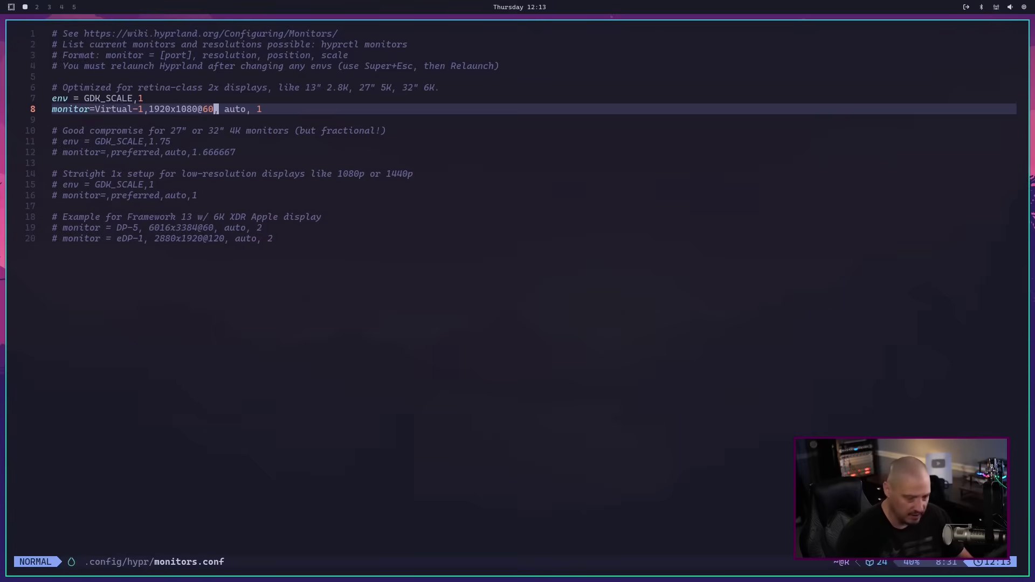
key(super+Return)
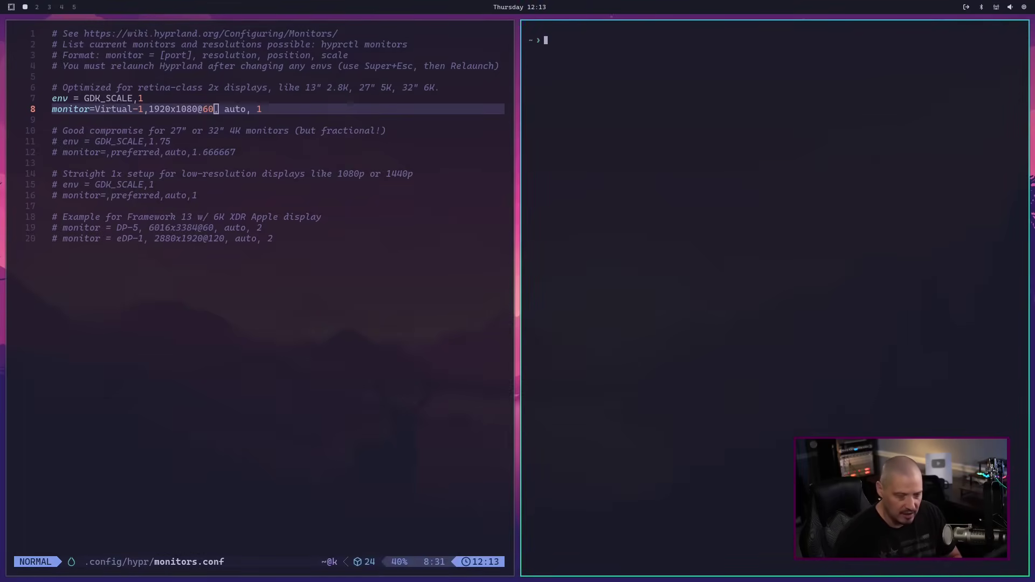
Enlarge the terminal font and run hyprctl monitors.
text(hyprctl)
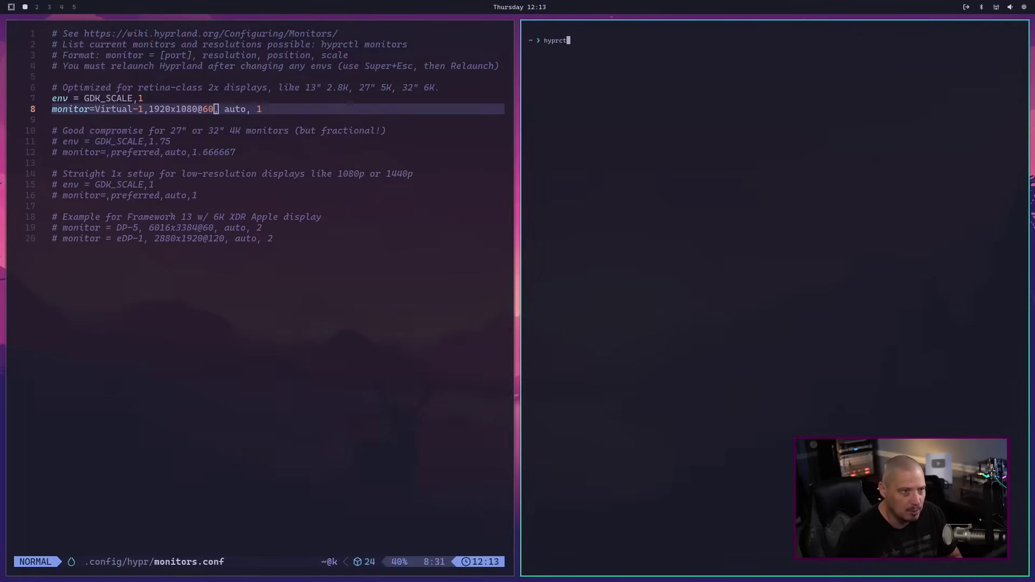
key(ctrl+equal)
key(ctrl+equal)
key(ctrl+equal)
key(ctrl+equal)
key(ctrl+equal)
key(ctrl+equal)
key(ctrl+equal)
key(ctrl+equal)
key(ctrl+equal)
key(ctrl+equal)
key(ctrl+equal)
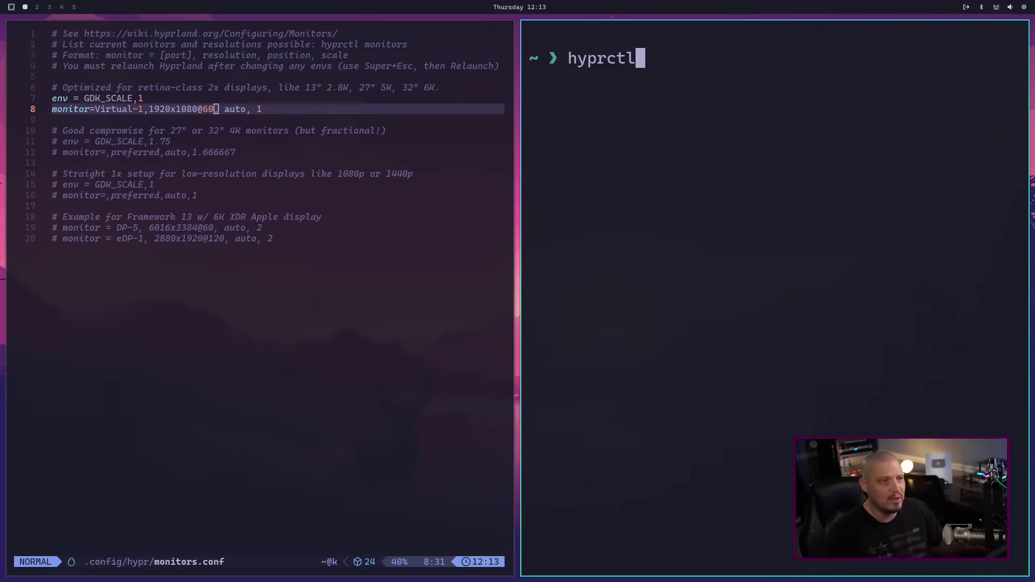
mouse_move(452, 377)
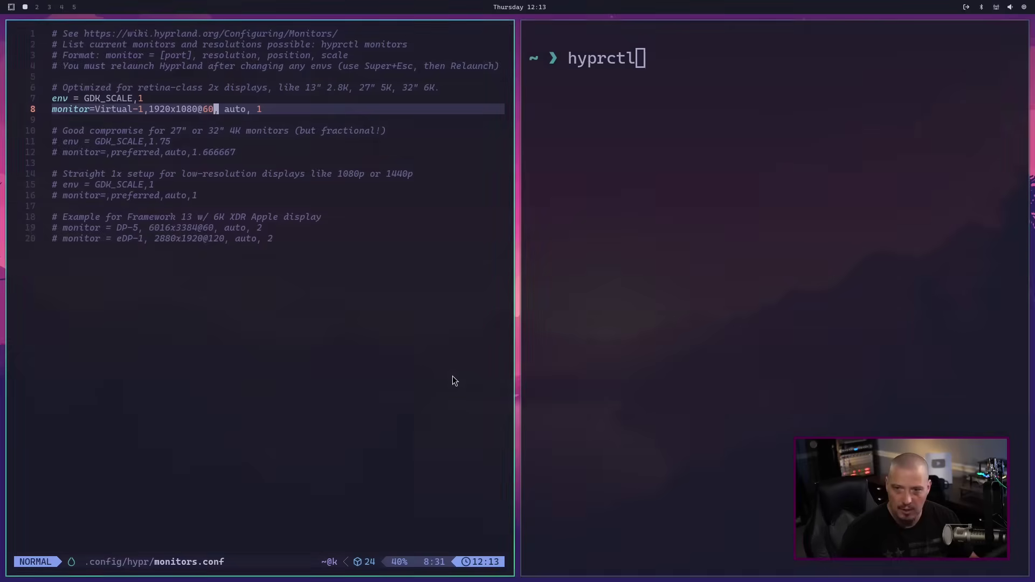
mouse_move(522, 366)
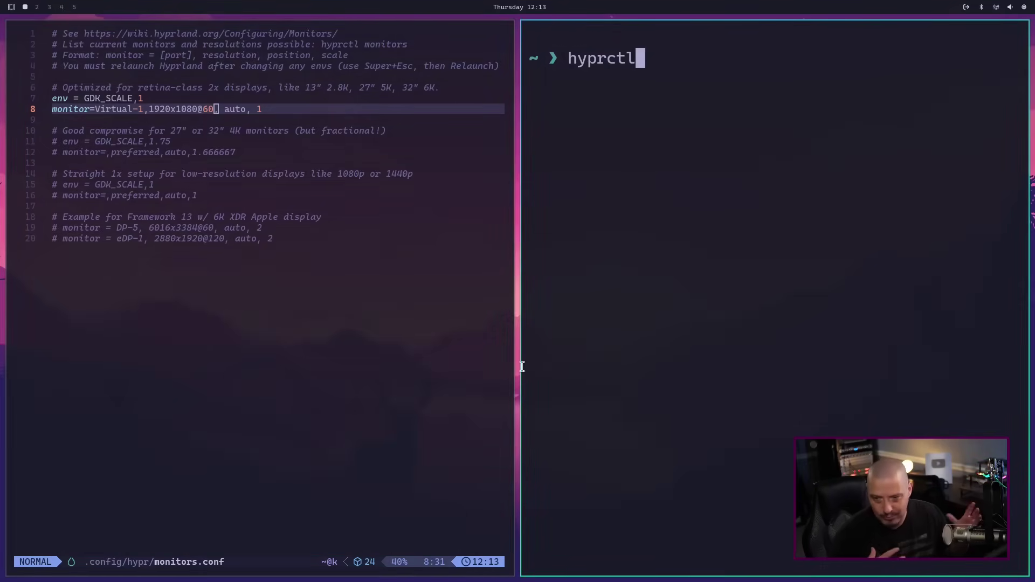
text(monitors)
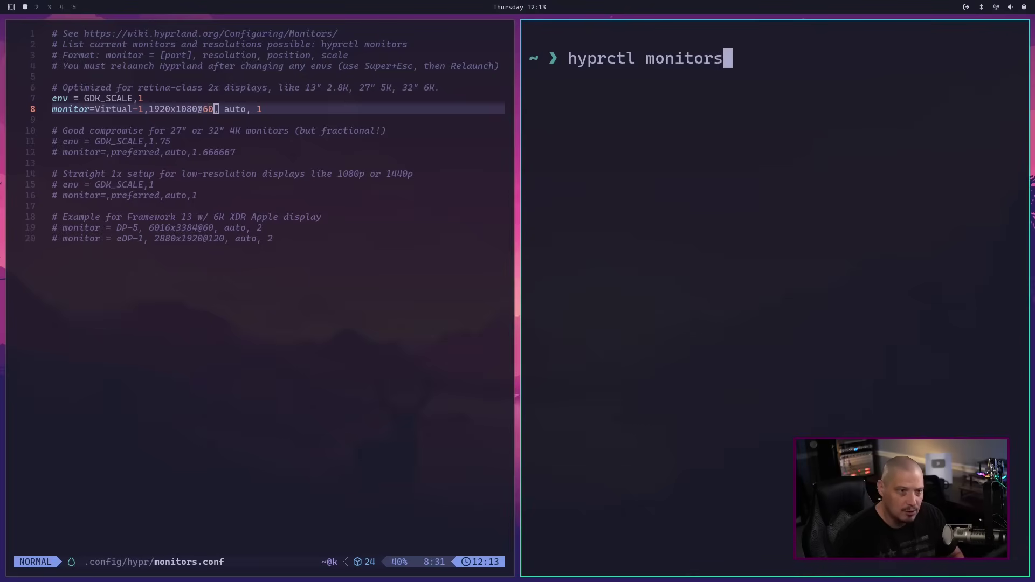
key(Return)
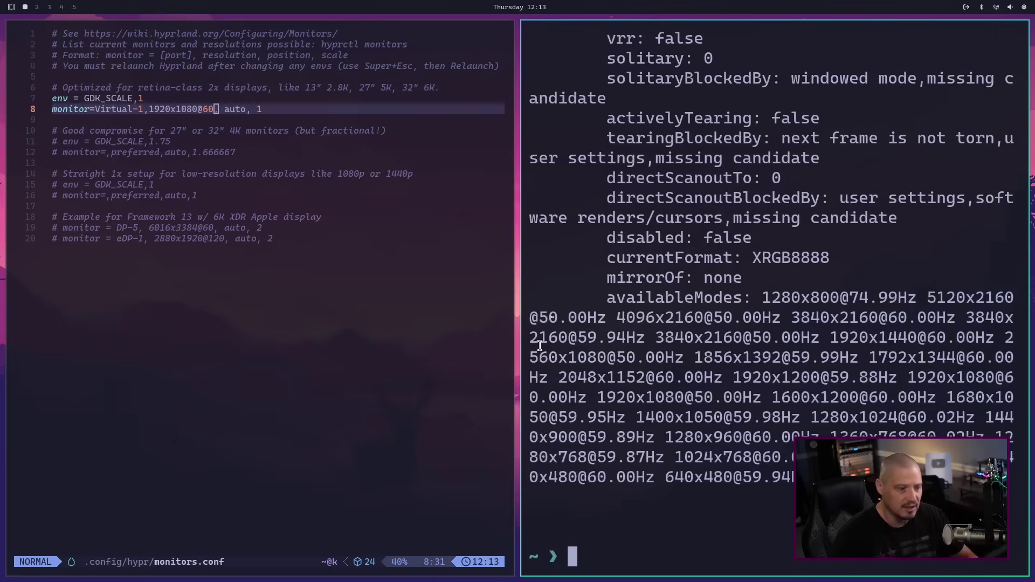
Highlight Virtual-1 in the monitor output, then clear the selection and a stray character.
scroll(708, 350, up, 5)
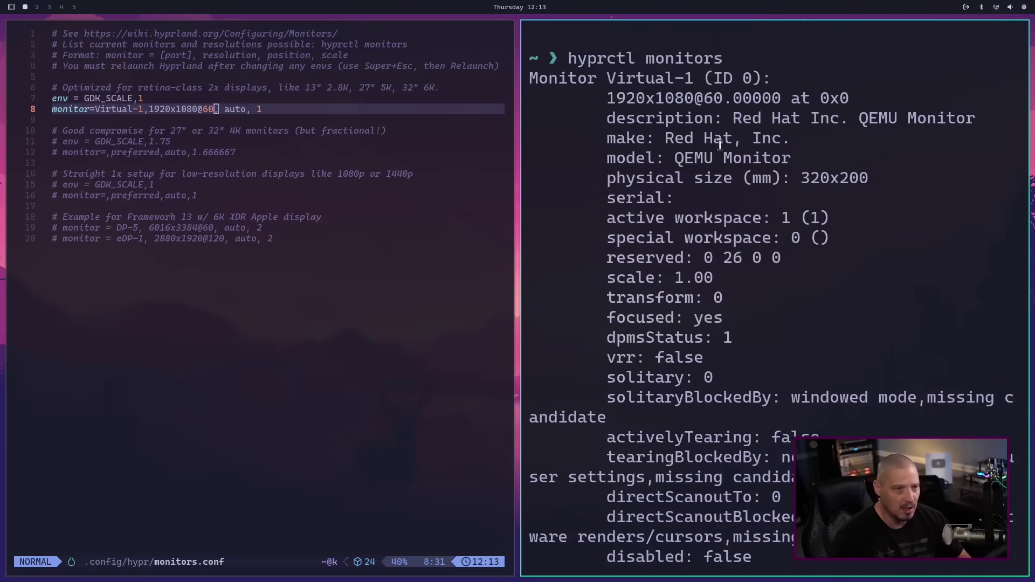
drag(695, 75, 603, 74)
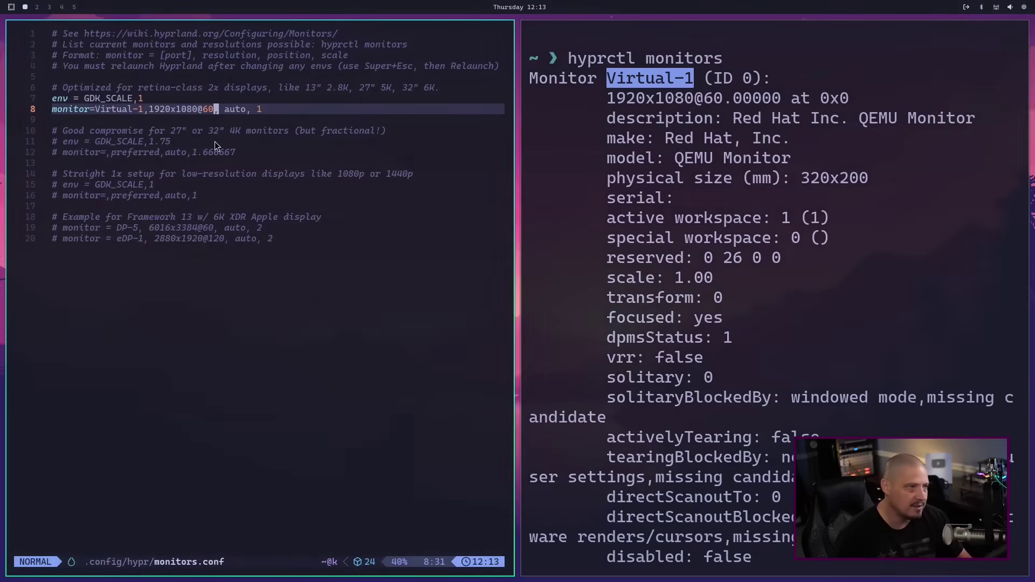
click(706, 288)
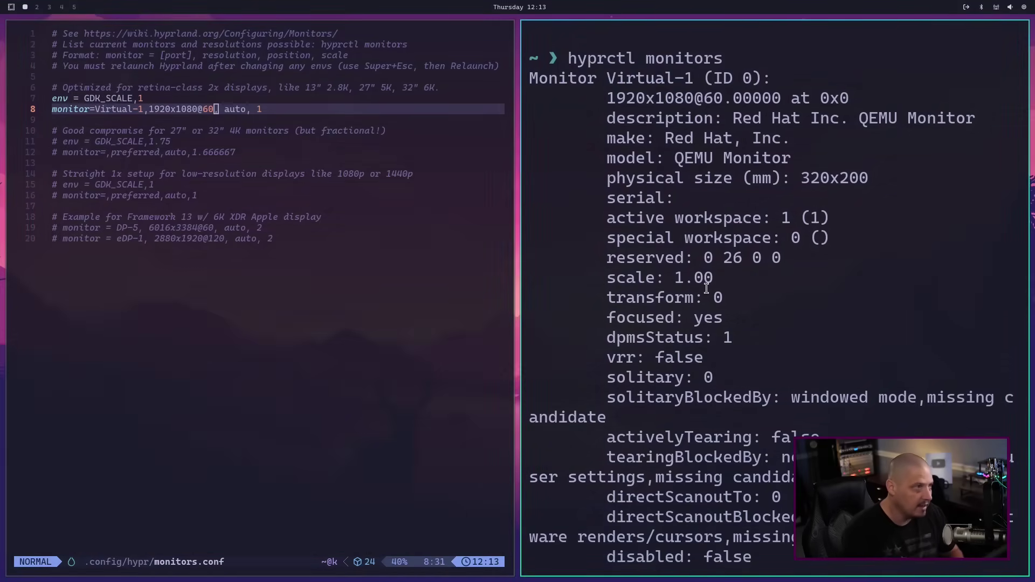
text(c)
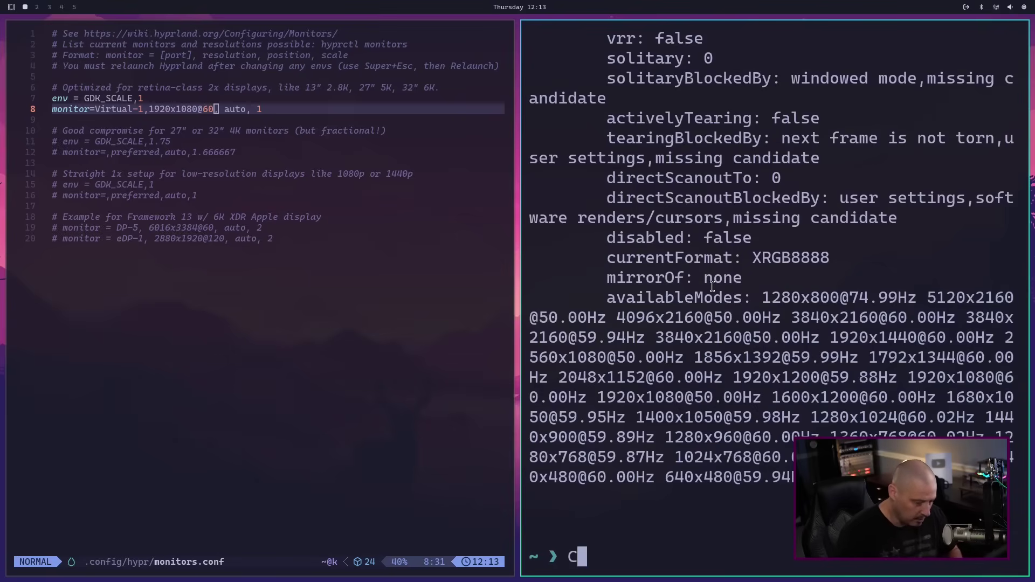
key(BackSpace)
Close the terminal and Neovim, then open Learn > Keybindings from the Omarchy menu.
key(super+w)
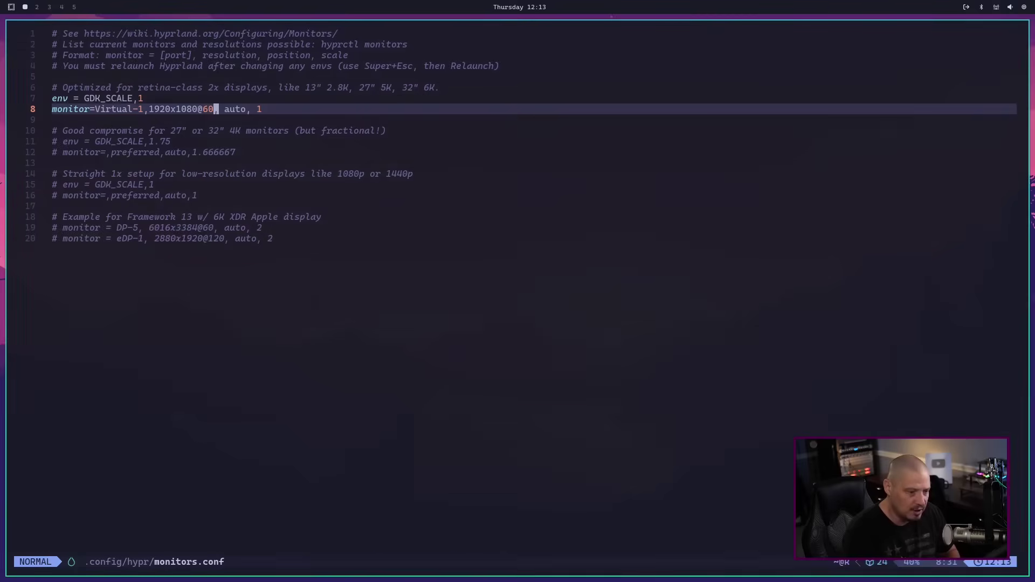
key(super+w)
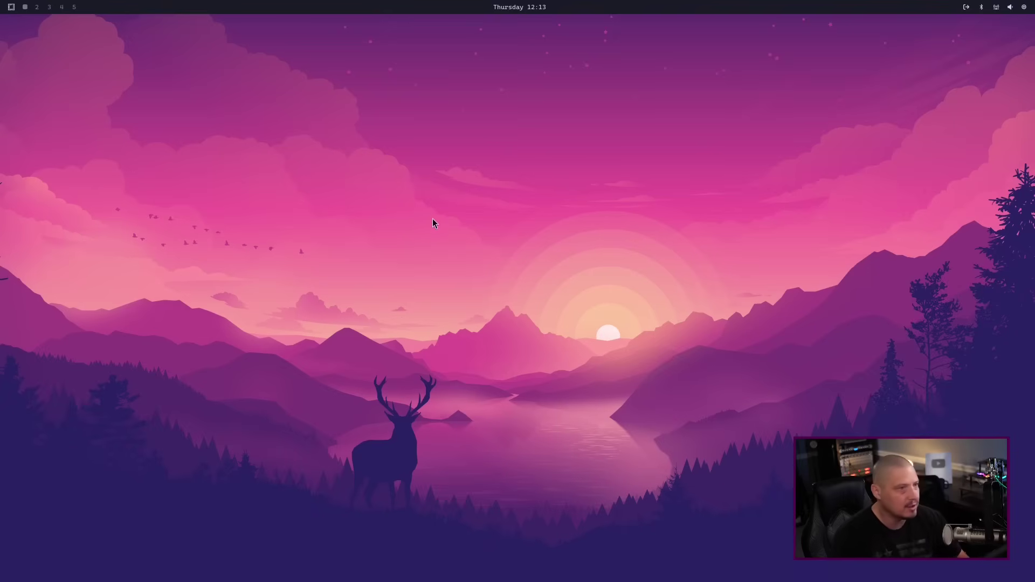
click(11, 8)
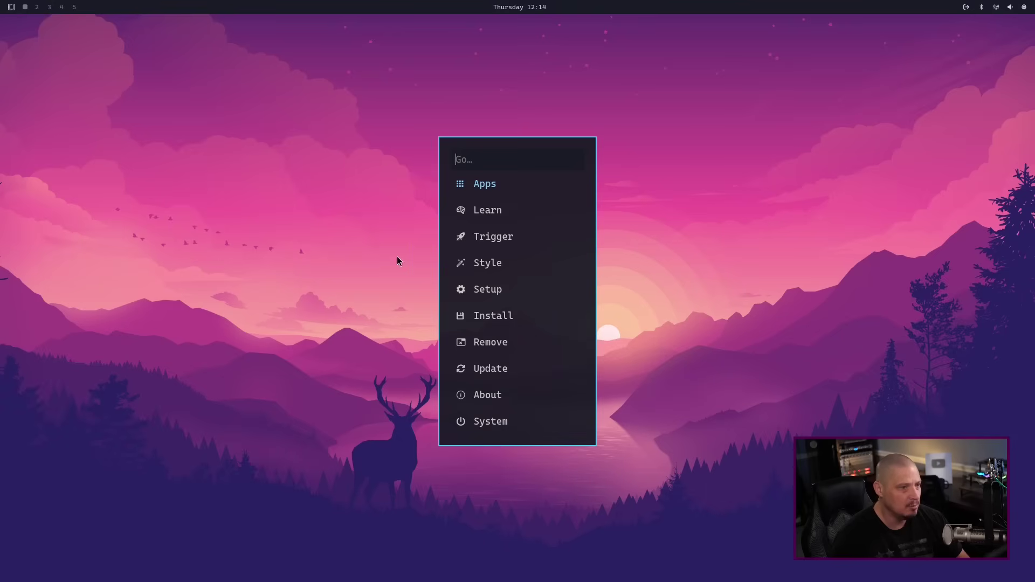
click(491, 215)
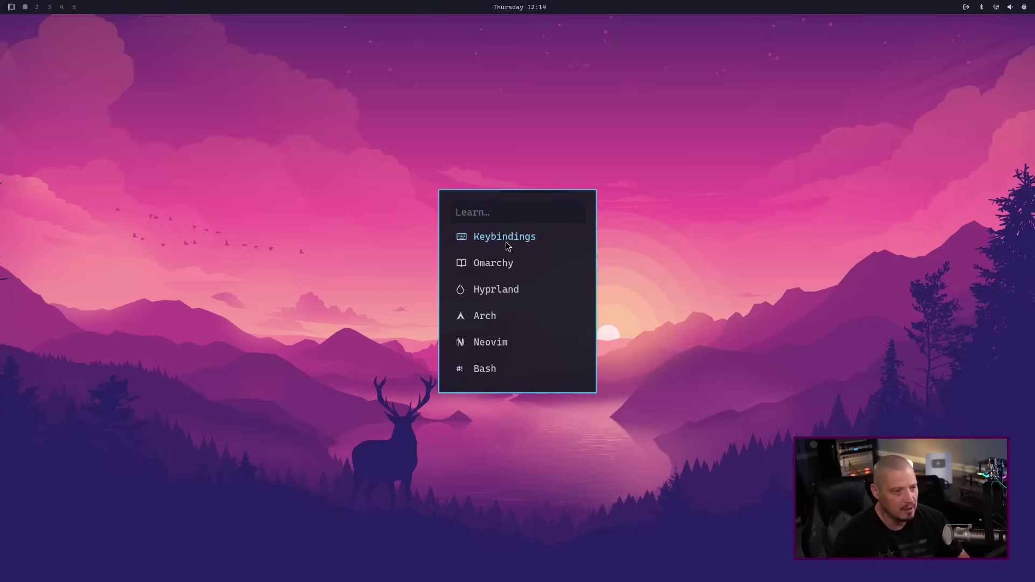
click(506, 241)
Scroll down through the keybindings list and back up a little.
scroll(473, 217, down, 5)
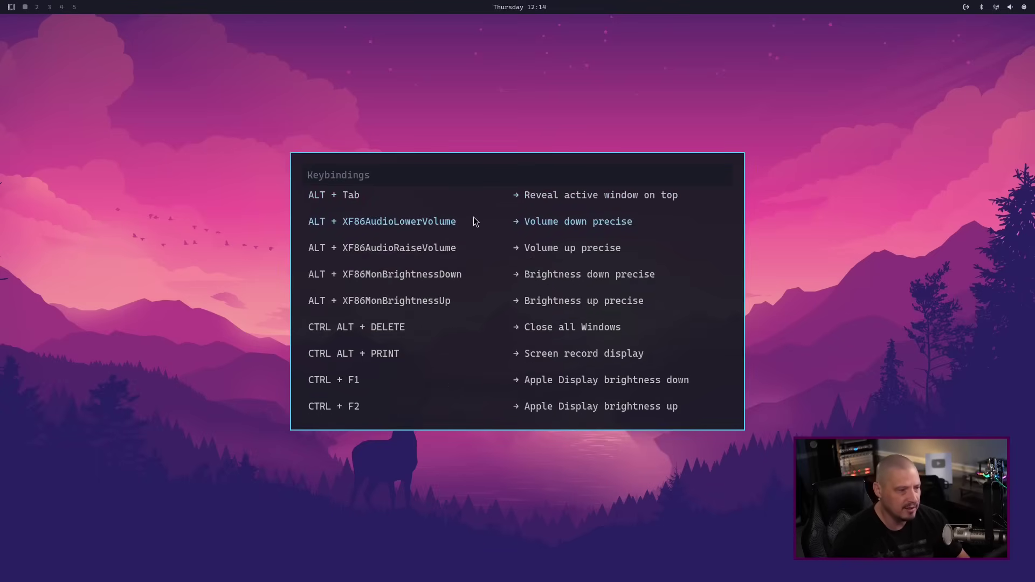
scroll(474, 217, down, 7)
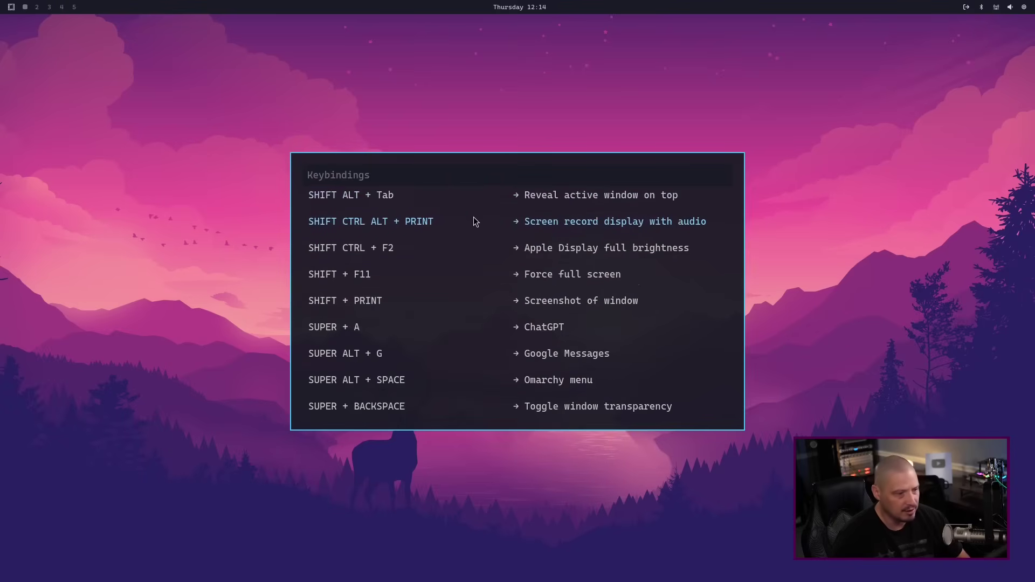
scroll(473, 216, down, 5)
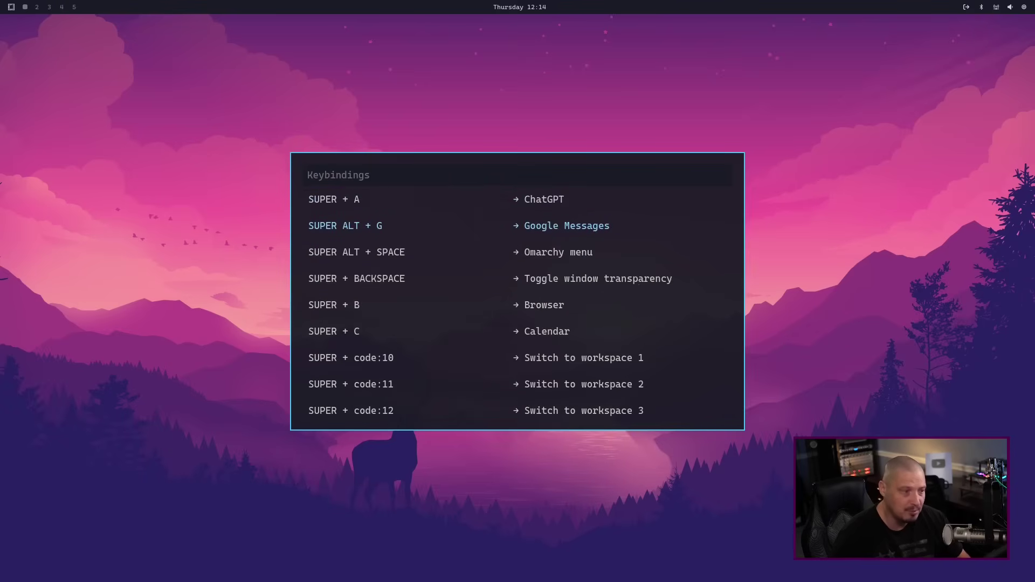
scroll(501, 257, down, 5)
scroll(501, 257, down, 10)
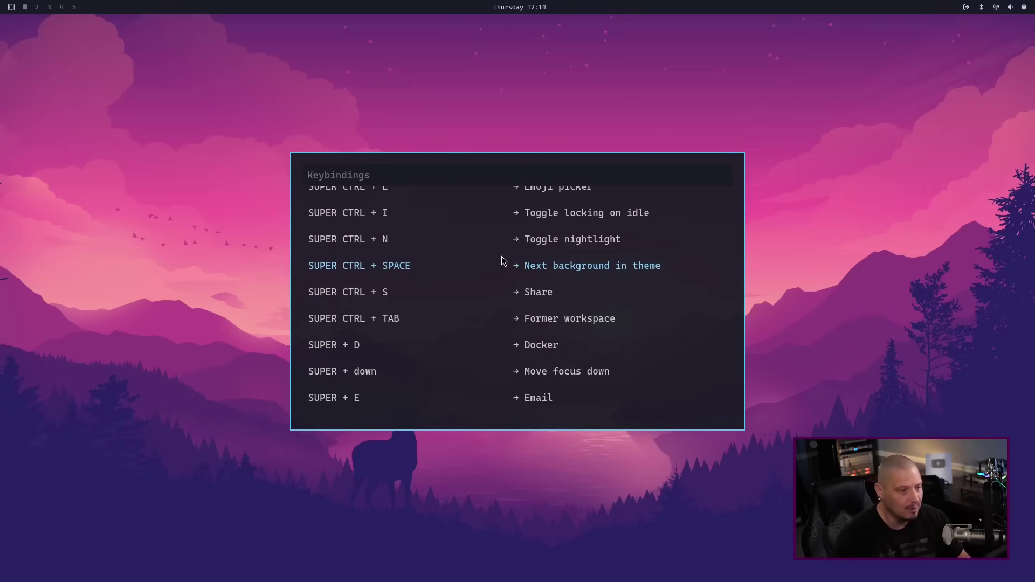
scroll(501, 261, down, 6)
scroll(504, 261, down, 6)
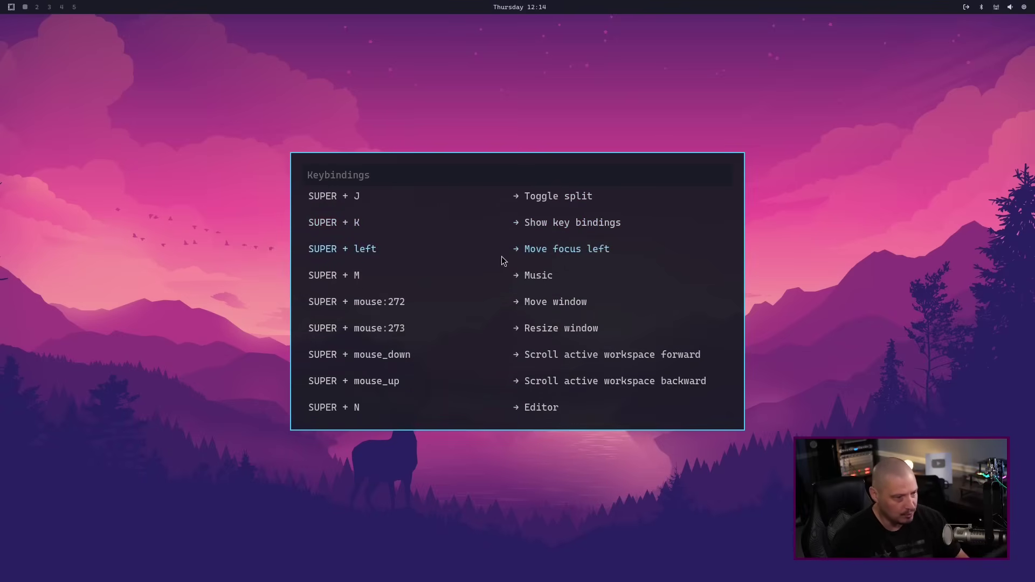
scroll(502, 261, up, 14)
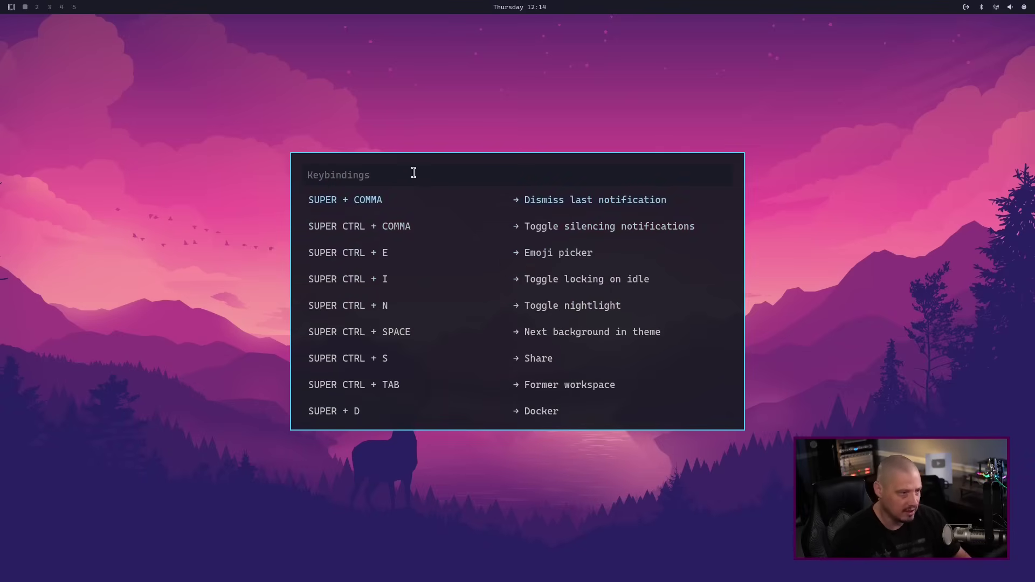
Search the keybindings for 'term', 'run launcher', then 'apps' to find SUPER + SPACE → Launch apps.
text(term)
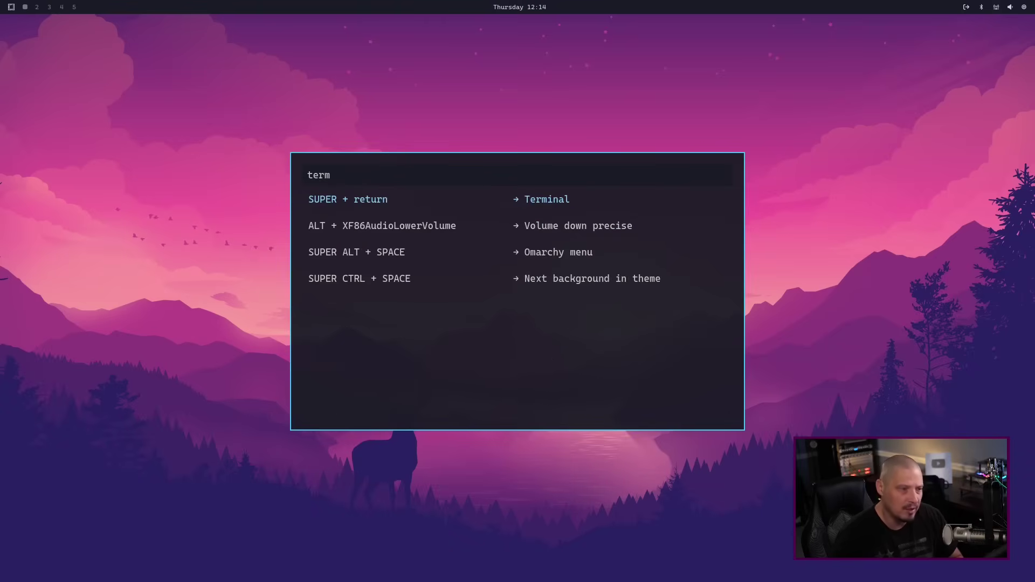
key(BackSpace)
key(BackSpace)
key(BackSpace)
key(BackSpace)
text(run)
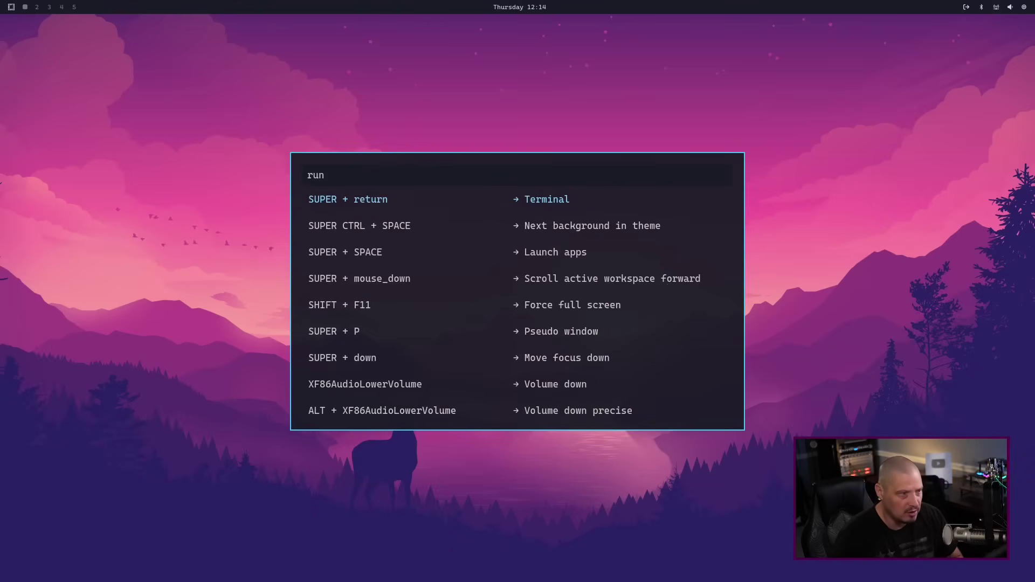
text( laun)
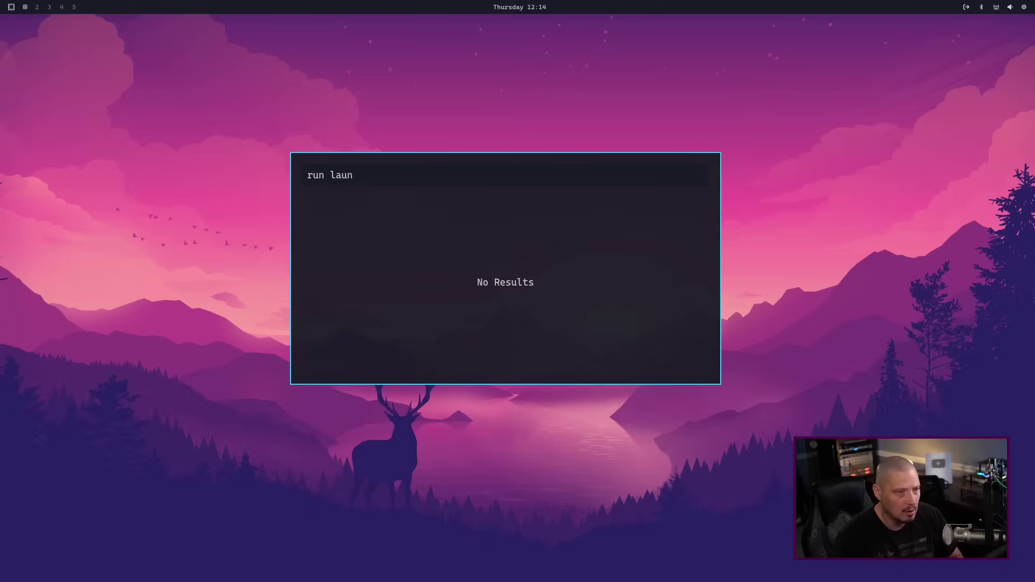
text(cher)
key(Left)
key(Left)
key(Left)
key(Left)
key(BackSpace)
key(BackSpace)
key(BackSpace)
key(BackSpace)
key(BackSpace)
key(BackSpace)
key(BackSpace)
key(BackSpace)
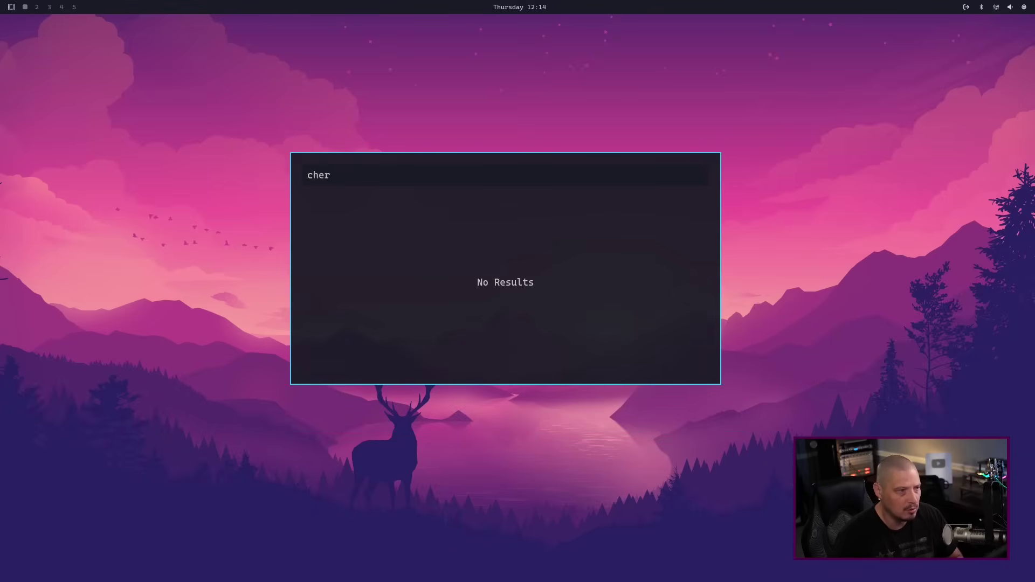
key(BackSpace)
key(BackSpace)
key(BackSpace)
key(BackSpace)
text(app)
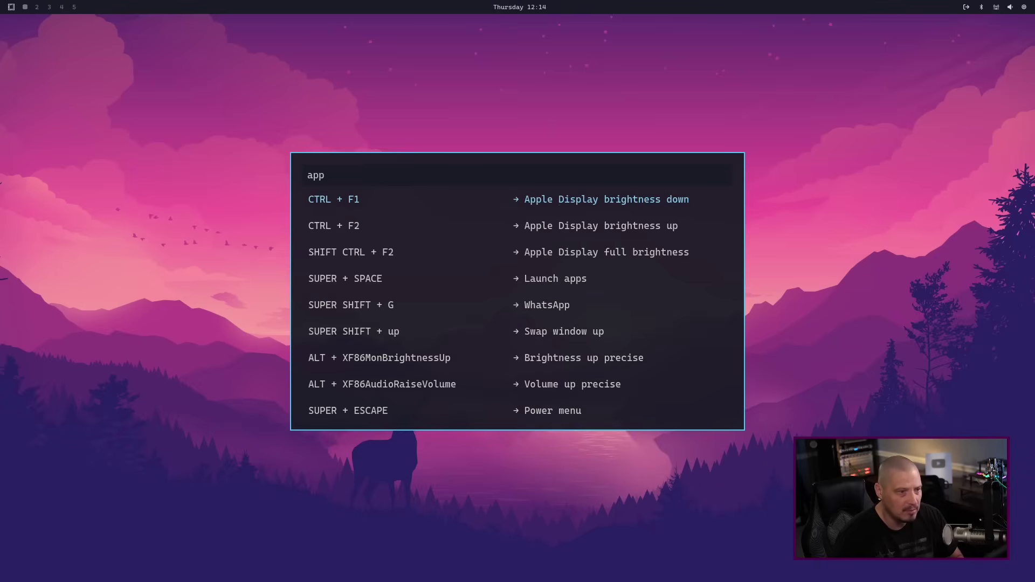
text(s)
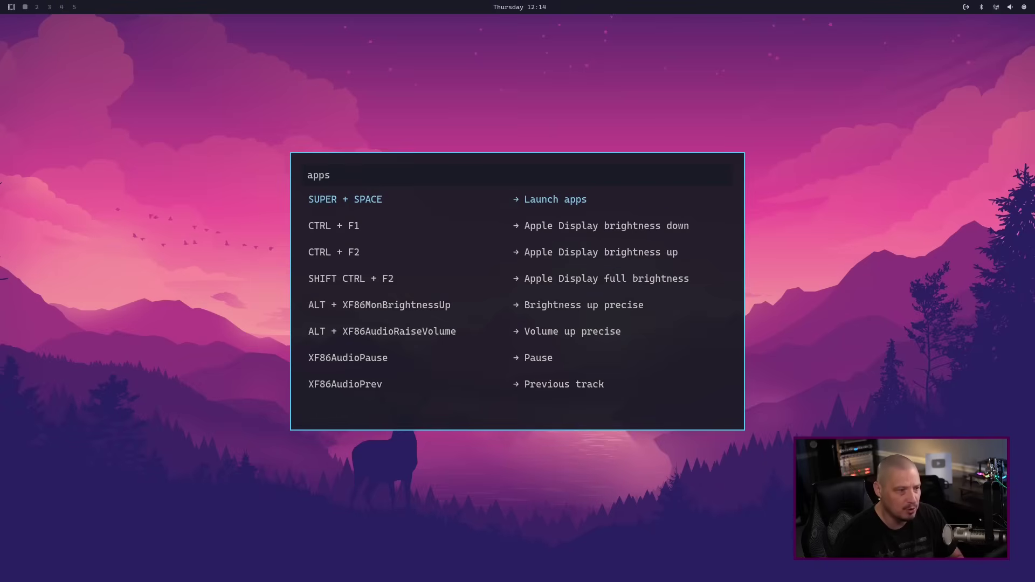
key(Escape)
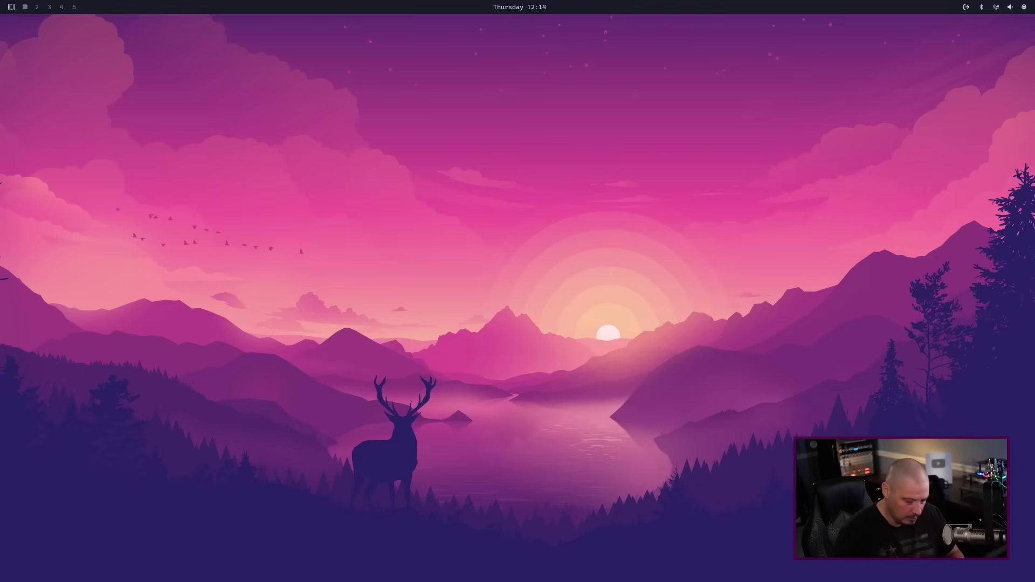
Launch Alacritty from the app launcher, enlarge its font twice, and run fastfetch.
key(super+space)
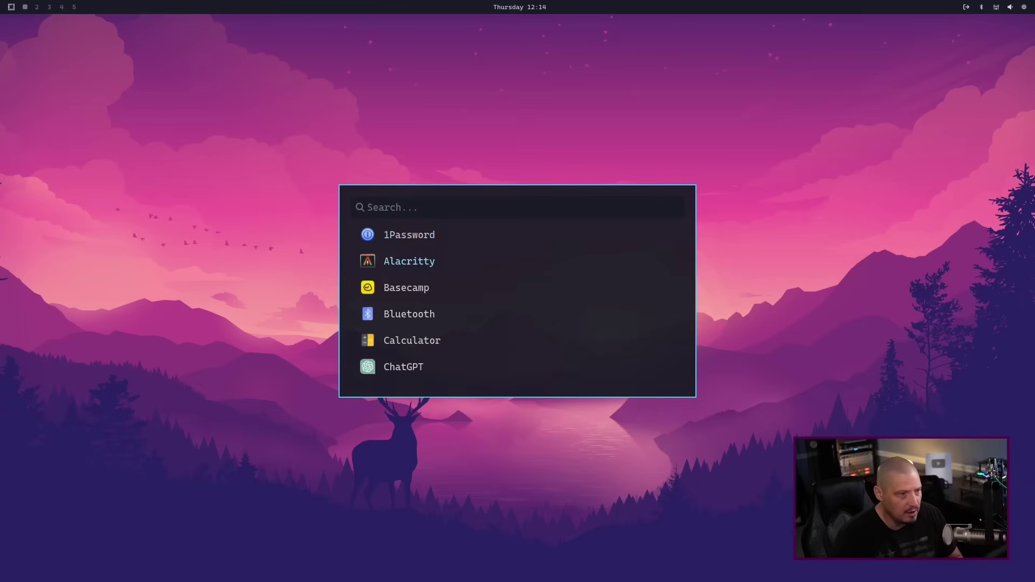
key(Return)
key(ctrl+plus)
key(ctrl+plus)
key(ctrl+plus)
key(ctrl+plus)
key(ctrl+plus)
key(ctrl+plus)
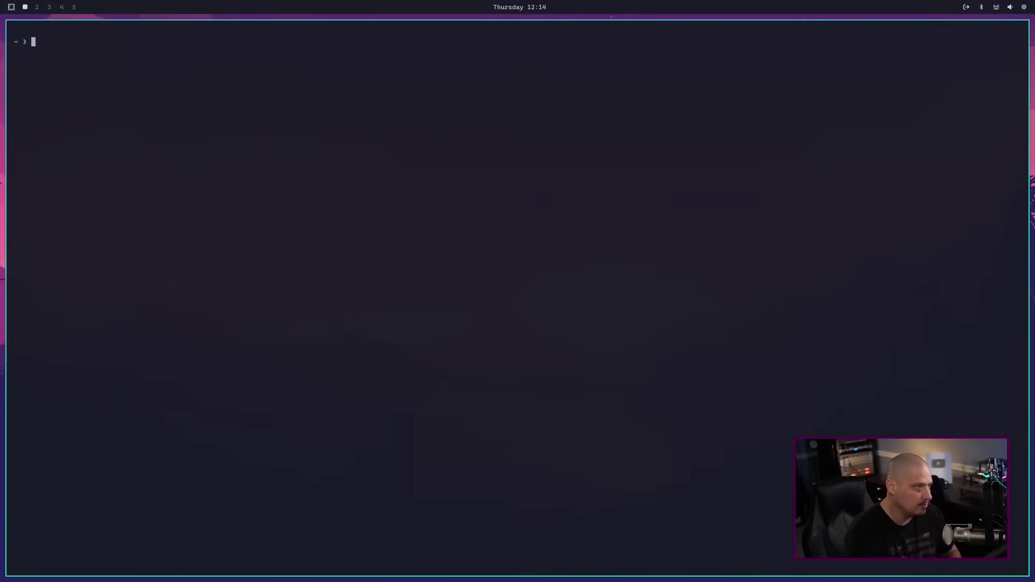
key(ctrl+plus)
key(ctrl+plus)
key(ctrl+plus)
key(ctrl+plus)
key(ctrl+plus)
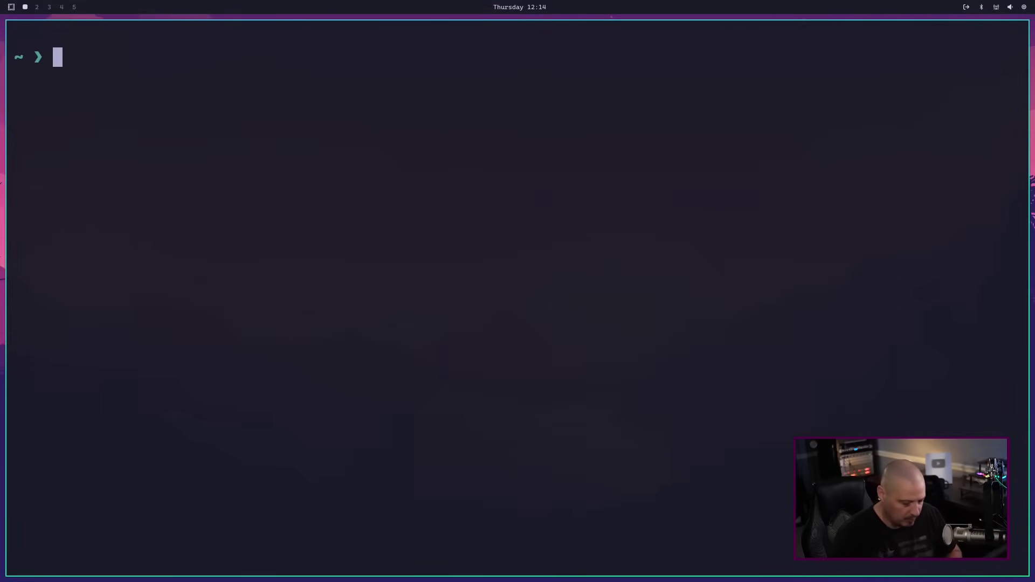
text(fastfetch)
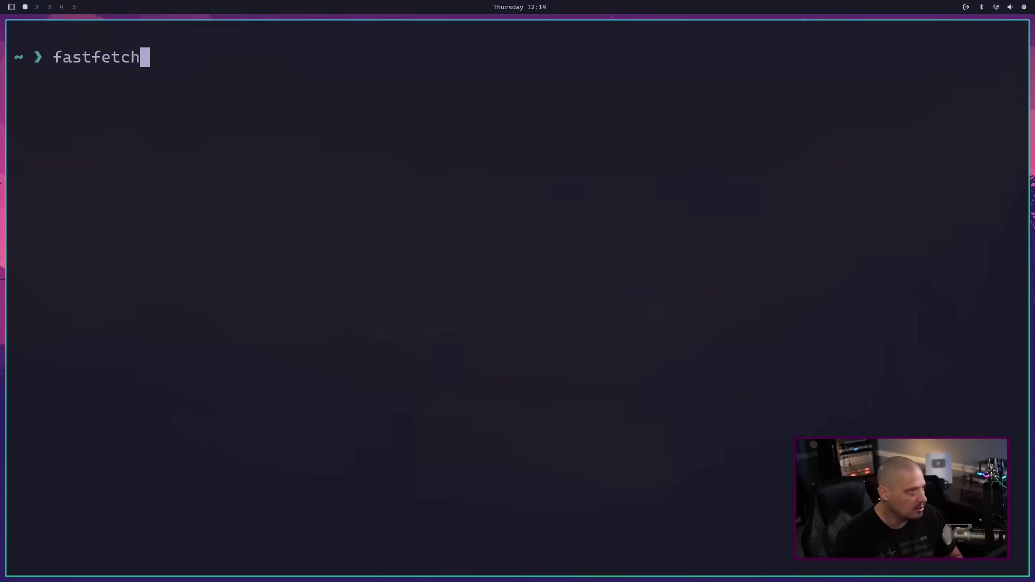
key(Return)
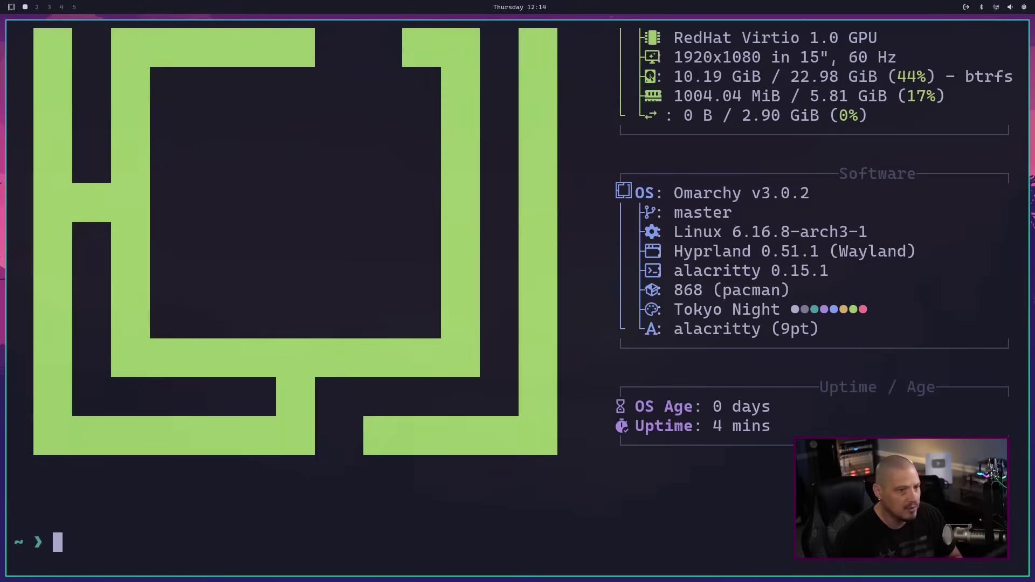
Shrink the font to fit, highlight the 868 (pacman) package count, then close the terminal.
key(ctrl+minus)
key(ctrl+minus)
key(ctrl+minus)
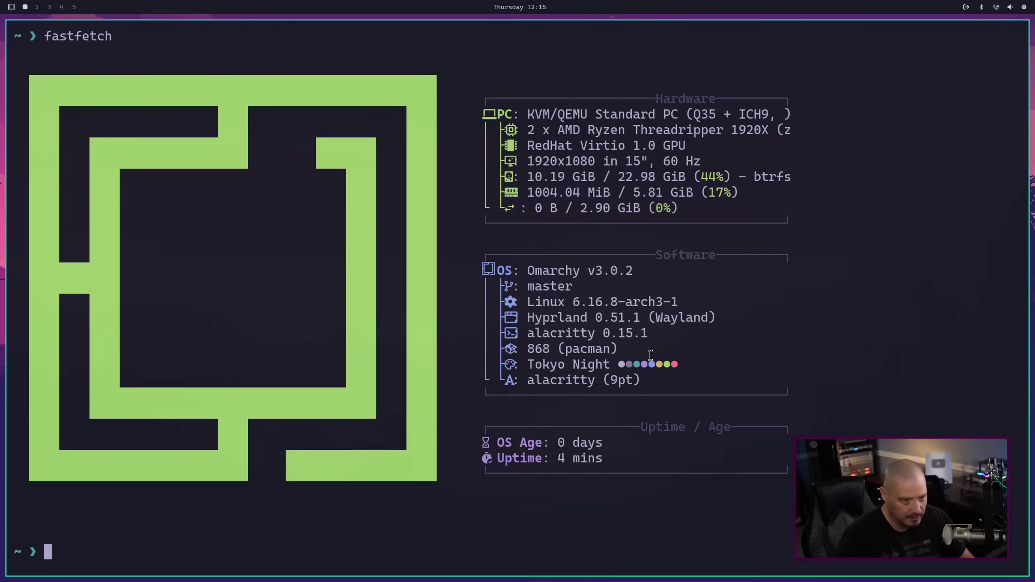
drag(617, 349, 514, 341)
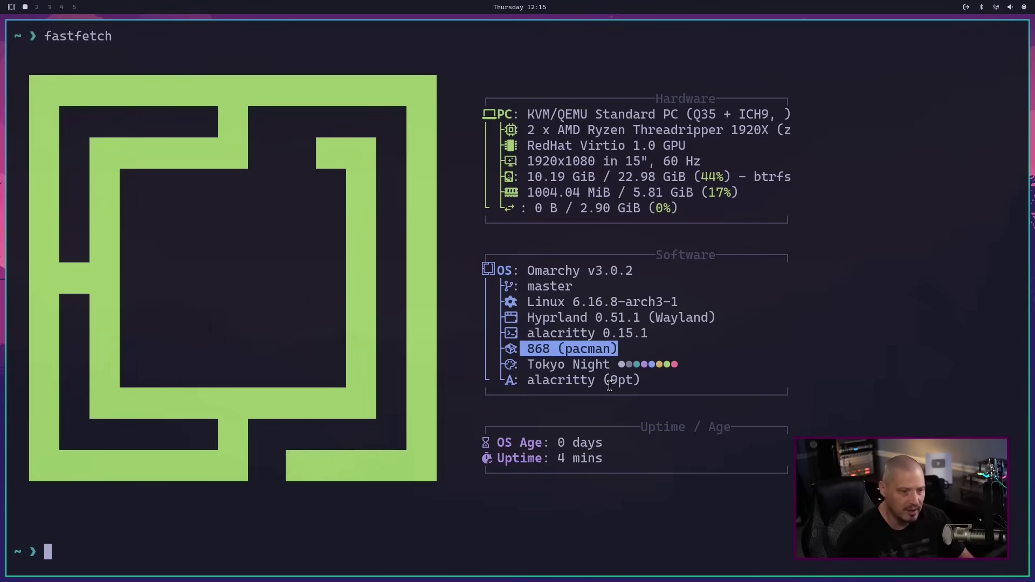
click(601, 513)
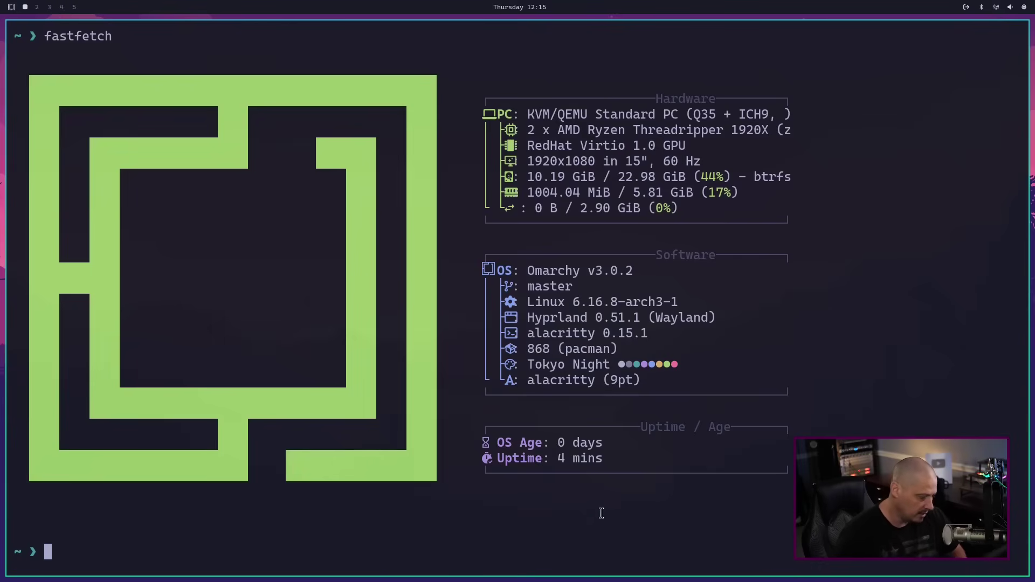
key(super+w)
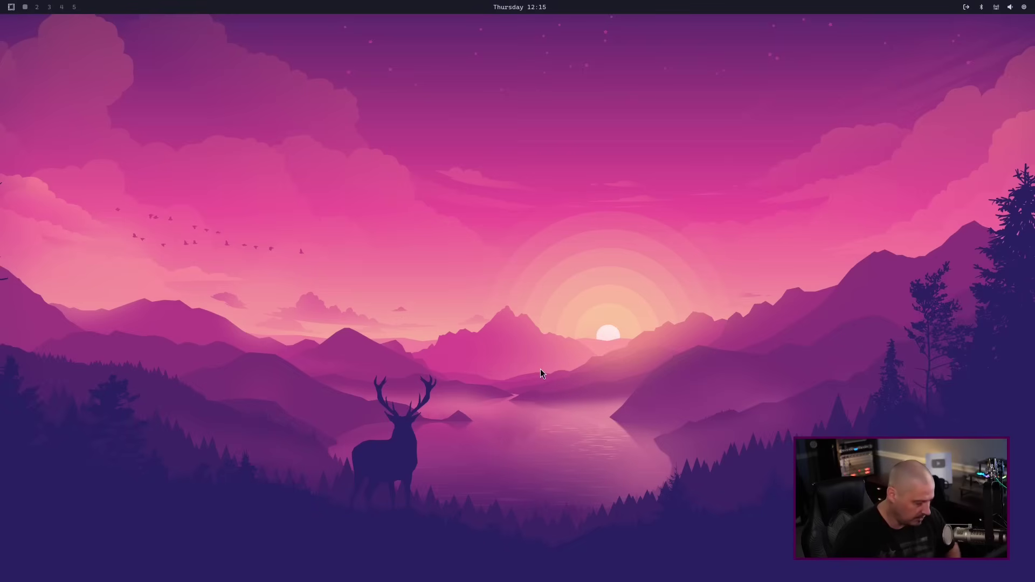
Open the Omarchy menu listing Apps, Learn, Style, Setup and System with SUPER+ALT+SPACE.
key(super+alt+space)
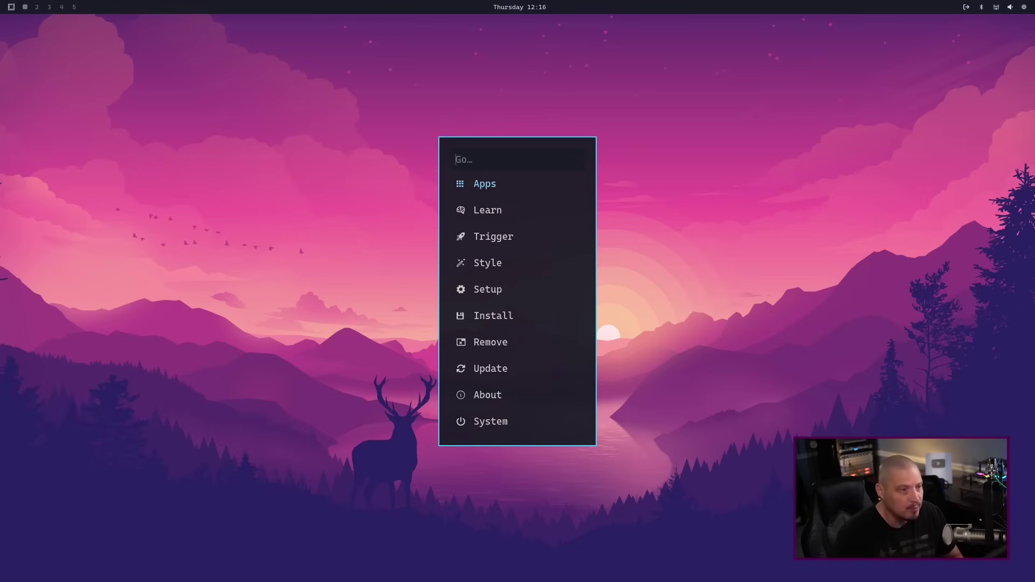
key(Return)
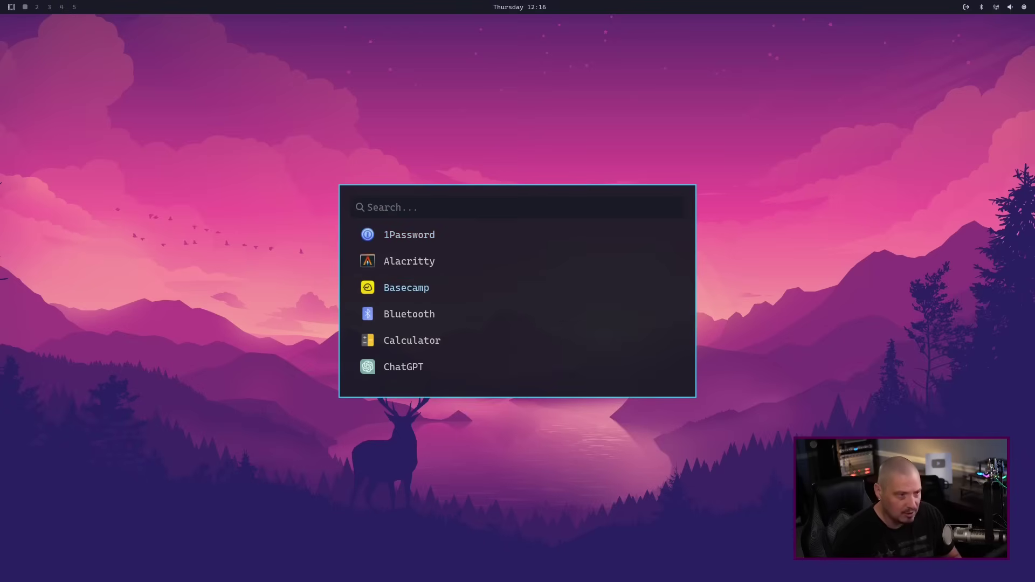
scroll(451, 251, down, 1)
scroll(451, 251, up, 1)
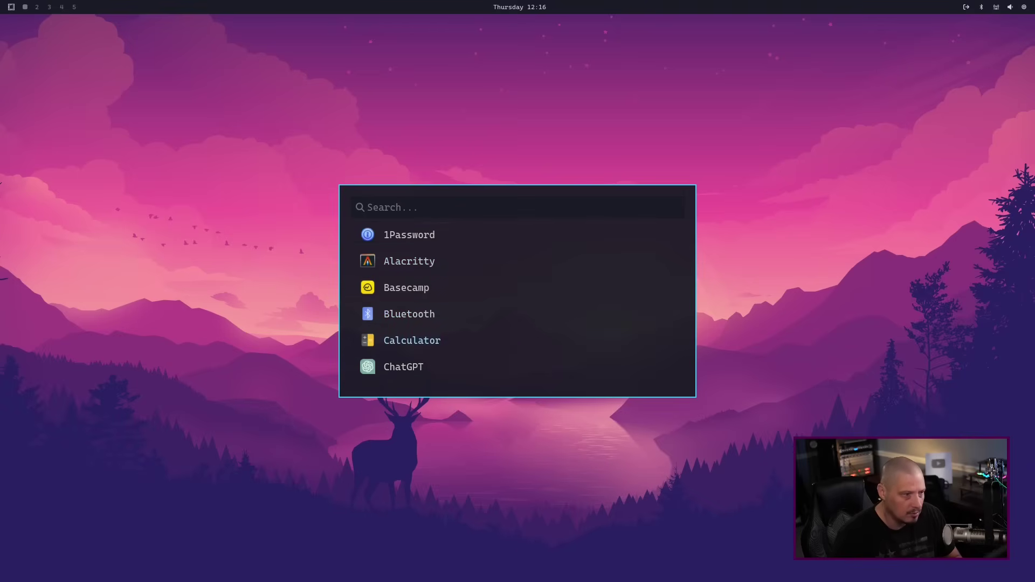
key(Down)
key(Down)
key(Up)
key(Up)
key(Up)
key(Up)
key(Down)
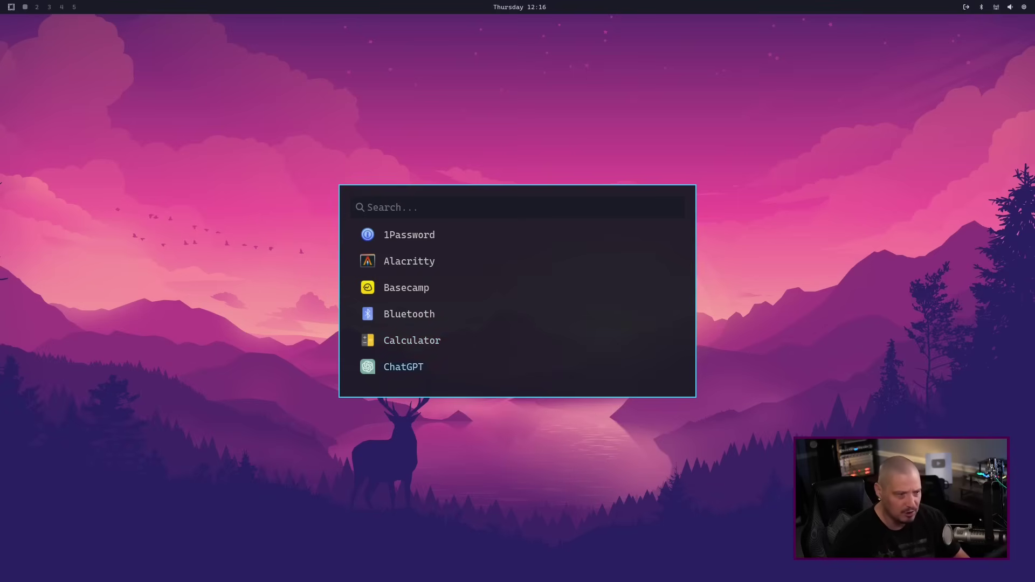
key(Escape)
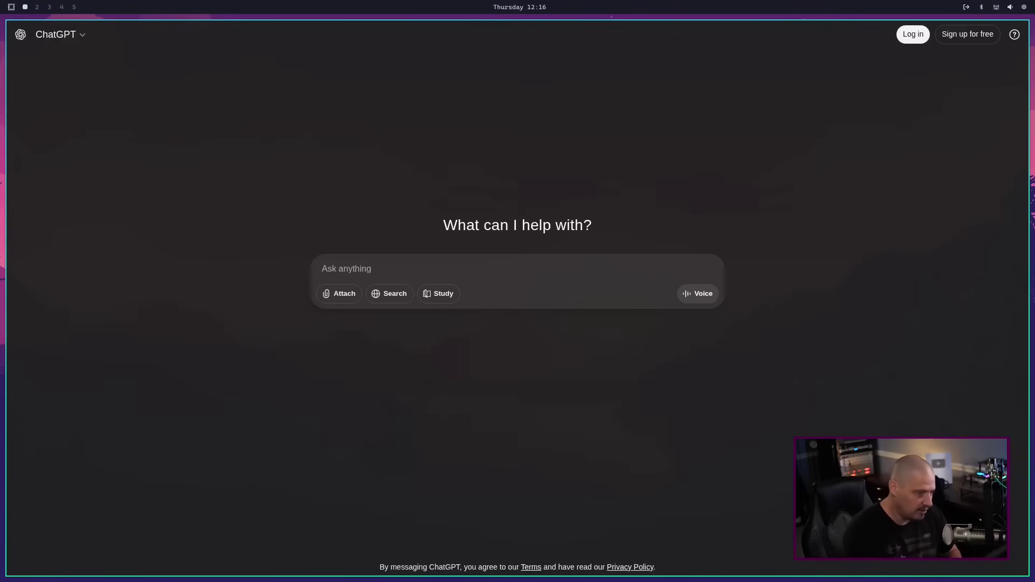
key(super+w)
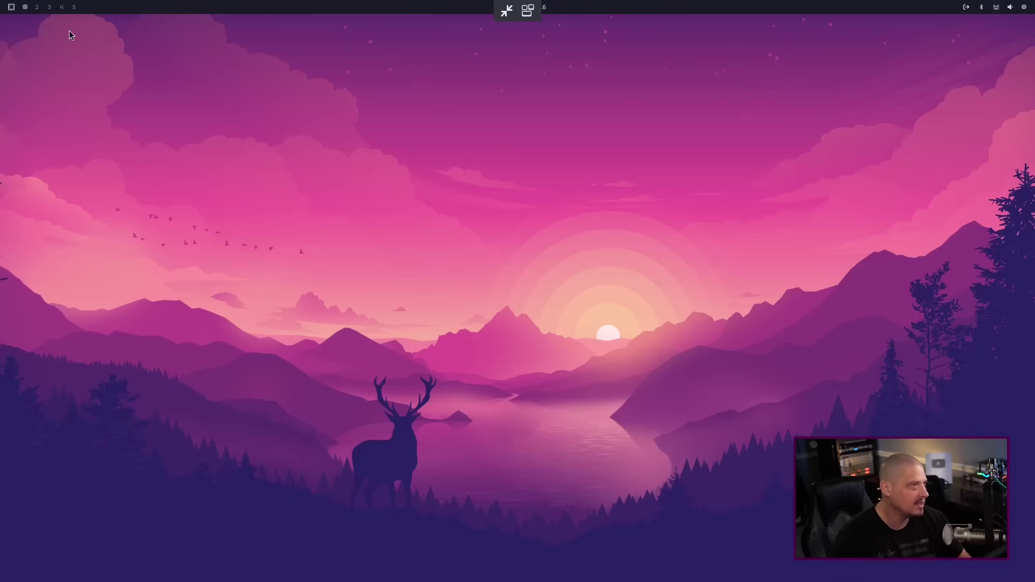
click(9, 8)
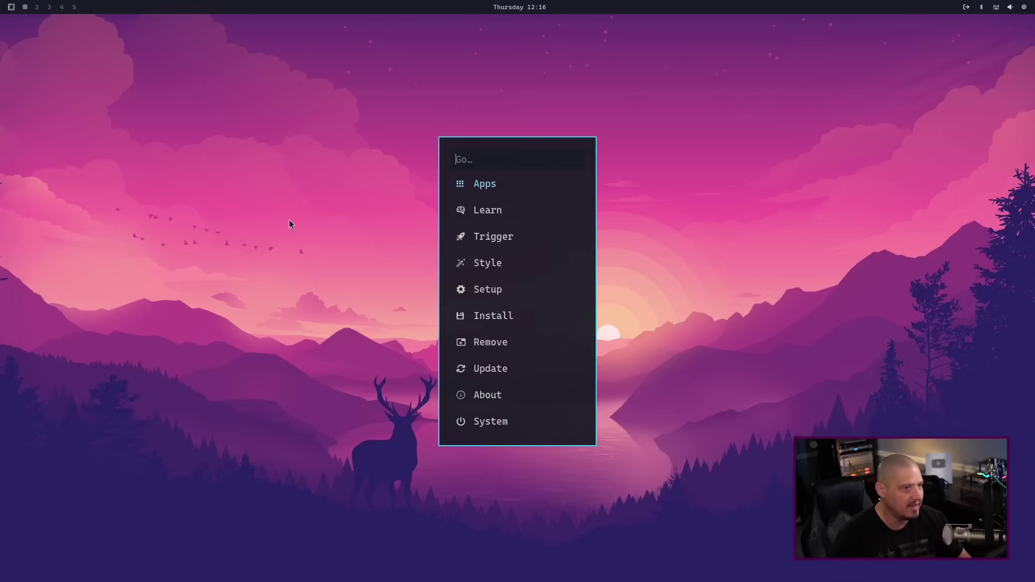
Filter Learn > Keybindings by 'apps', close it, and open the app launcher with SUPER+SPACE.
click(497, 212)
click(511, 238)
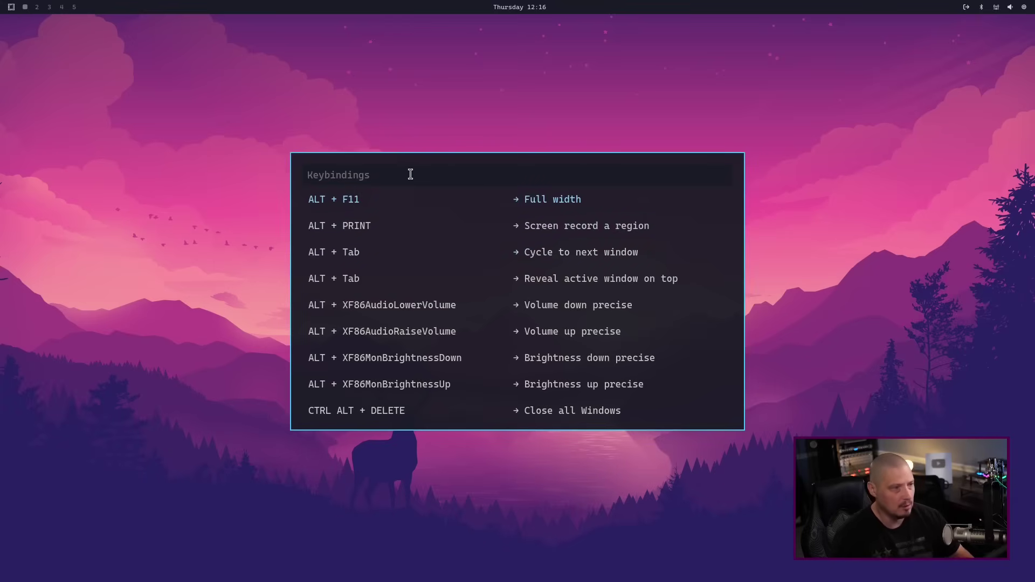
text(apps)
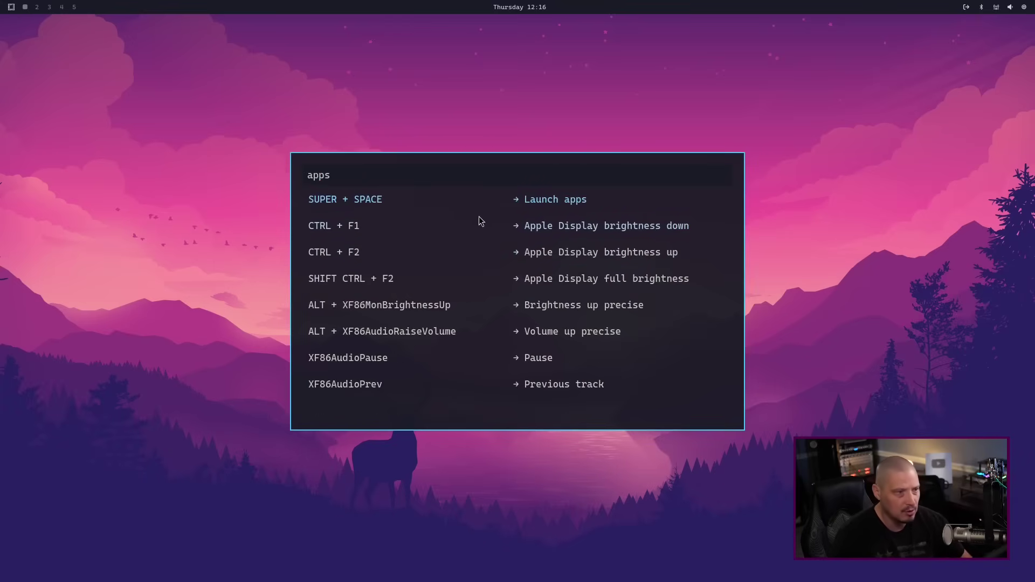
key(Escape)
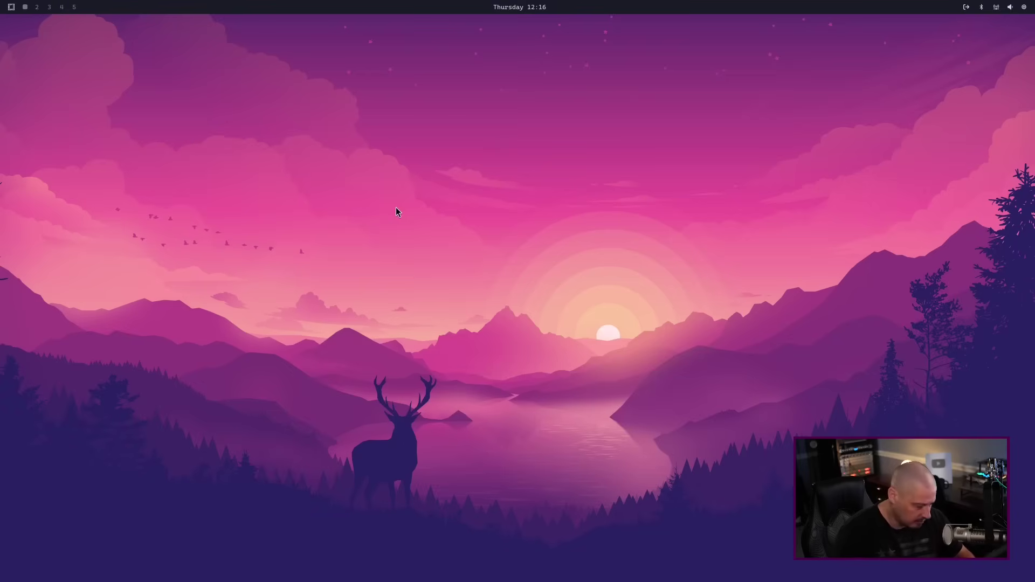
key(super+space)
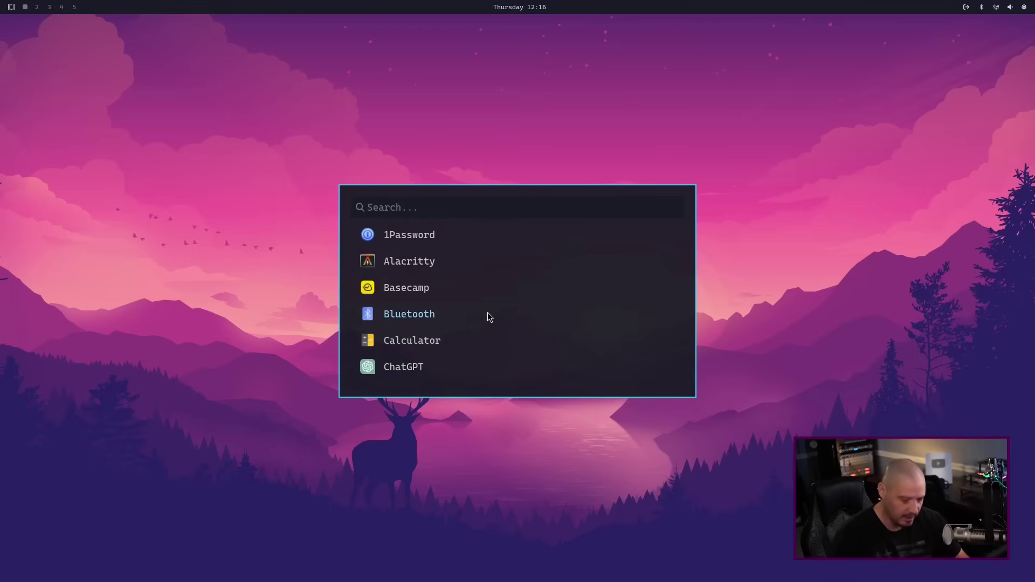
Browse down the app list past the LibreOffice apps, Limine-snapper-restore, OpenJDK and Pinta.
key(Down)
key(Down)
key(Down)
key(Down)
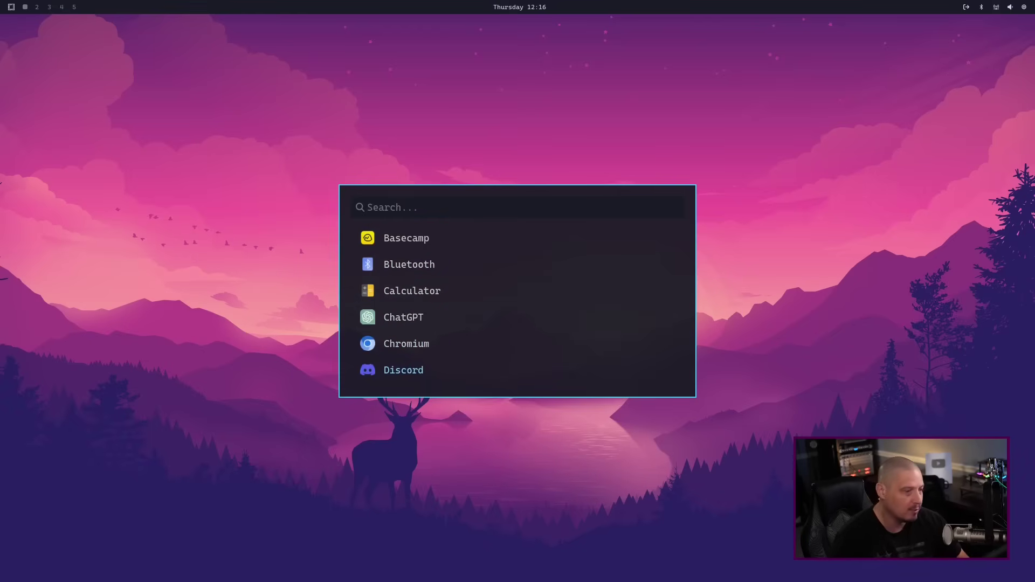
key(Down)
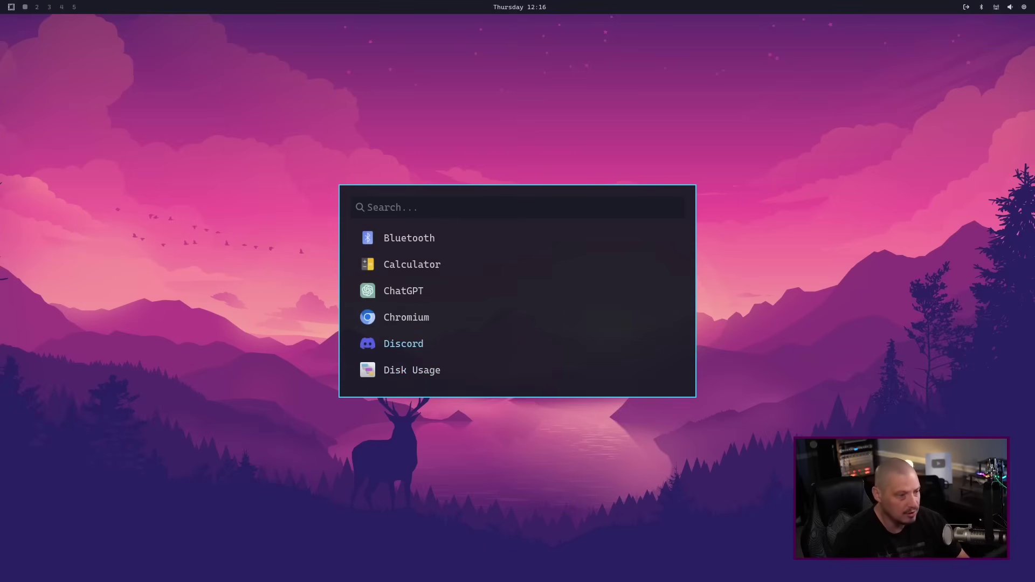
key(Down)
key(Down)
key(Down)
key(Down)
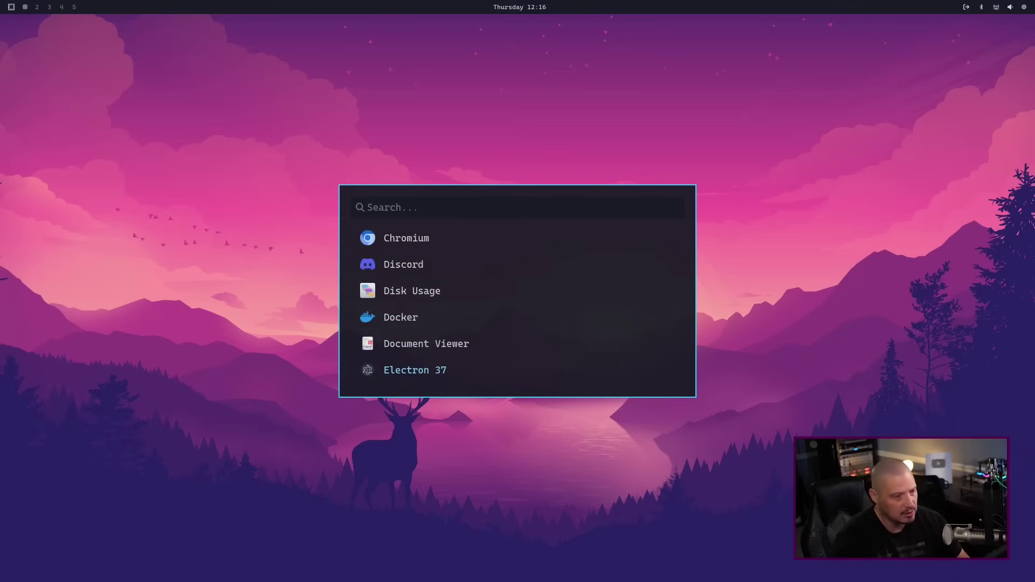
key(Down)
key(Down)
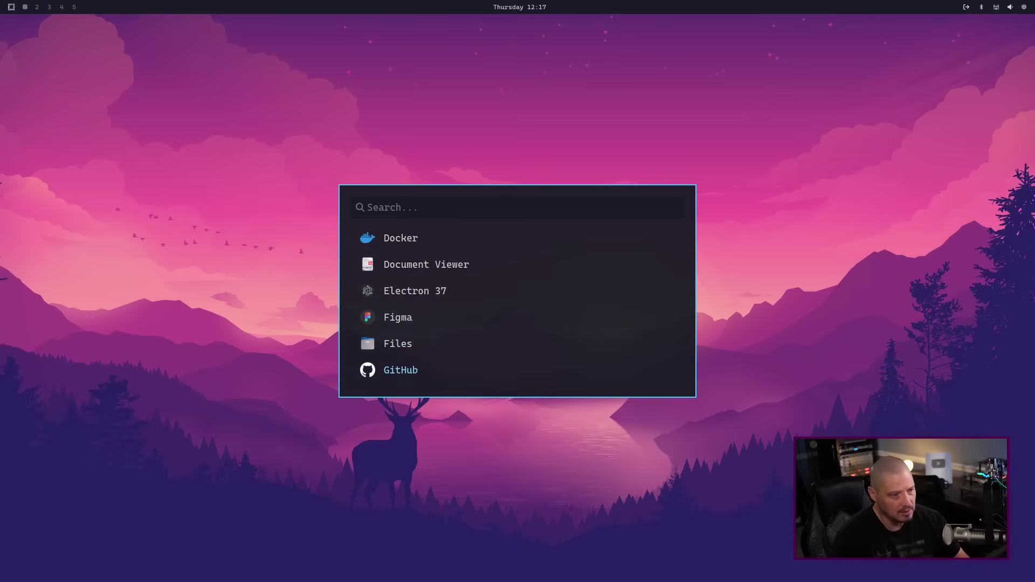
key(Down)
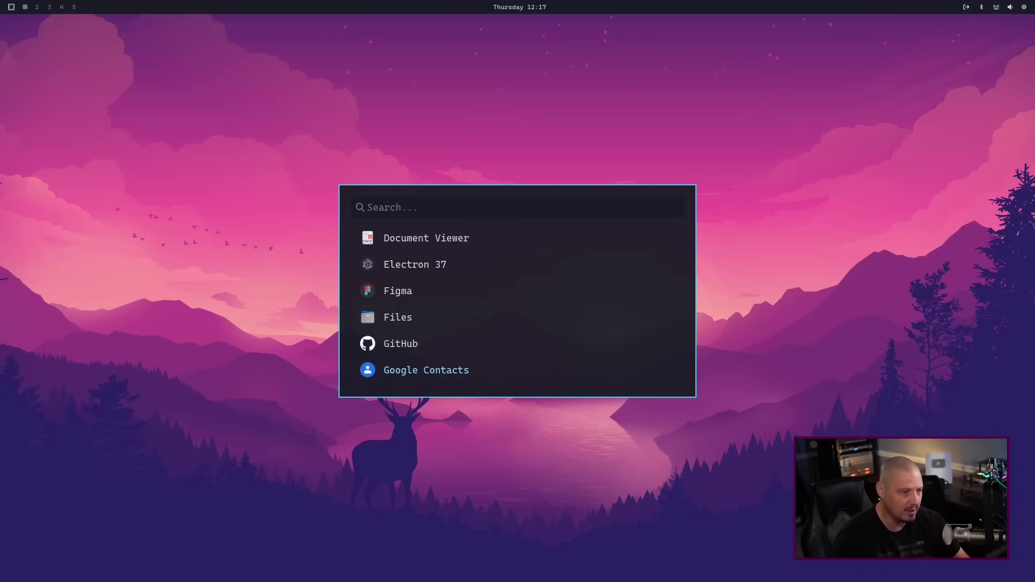
key(Down)
key(Down)
key(Down)
key(Down)
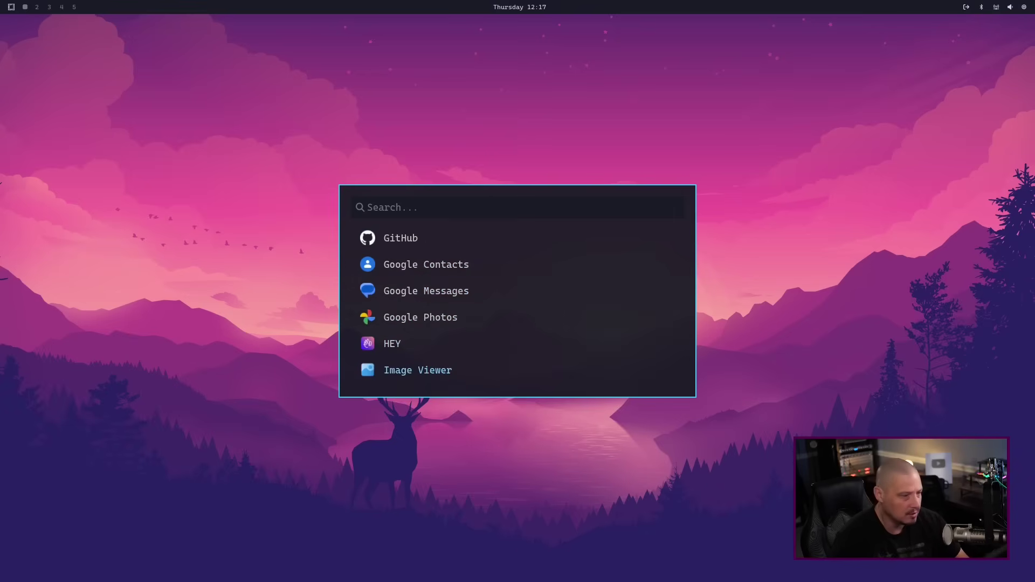
key(Down)
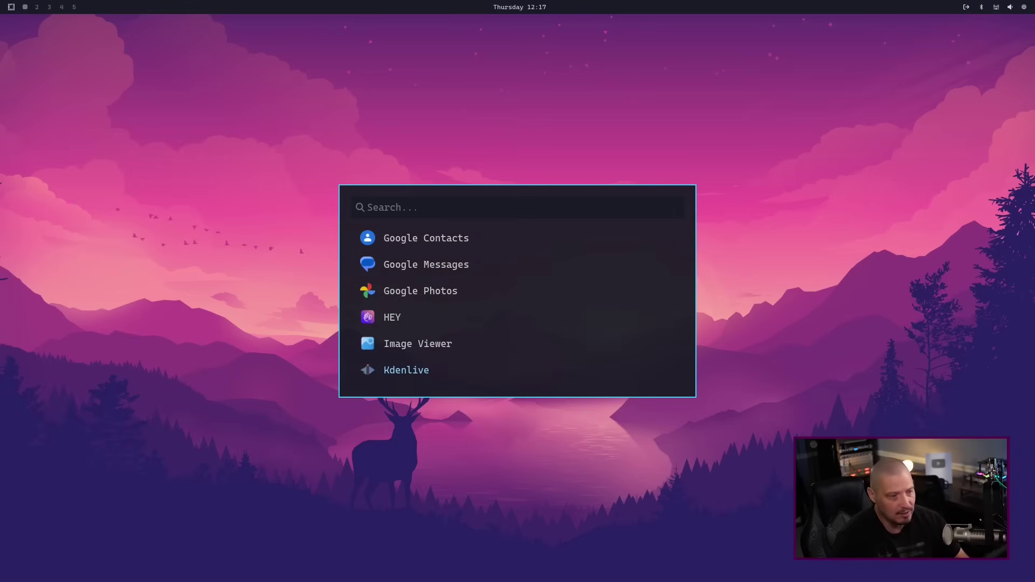
key(Down)
key(Down)
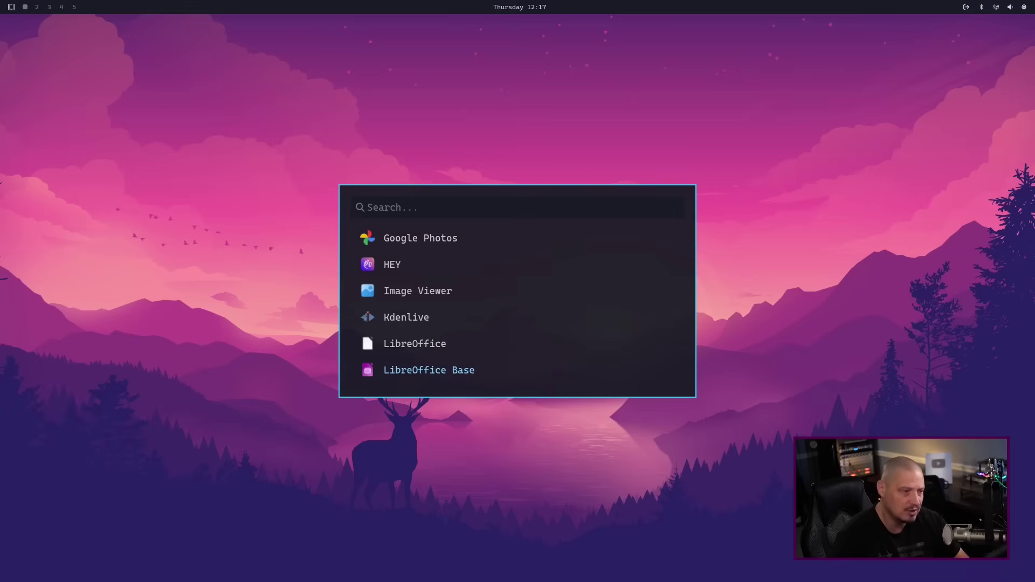
key(Down)
key(Down)
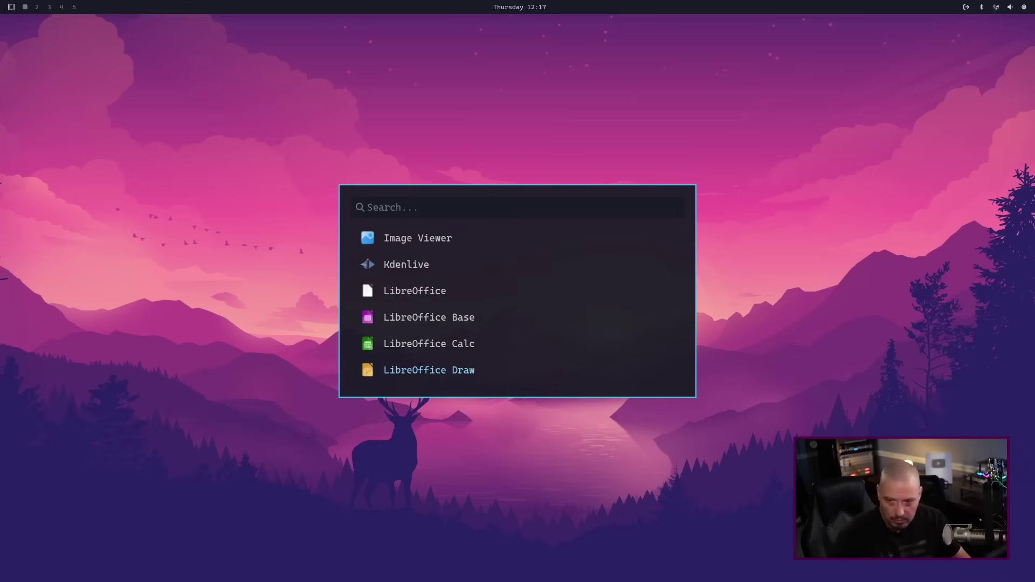
key(Down)
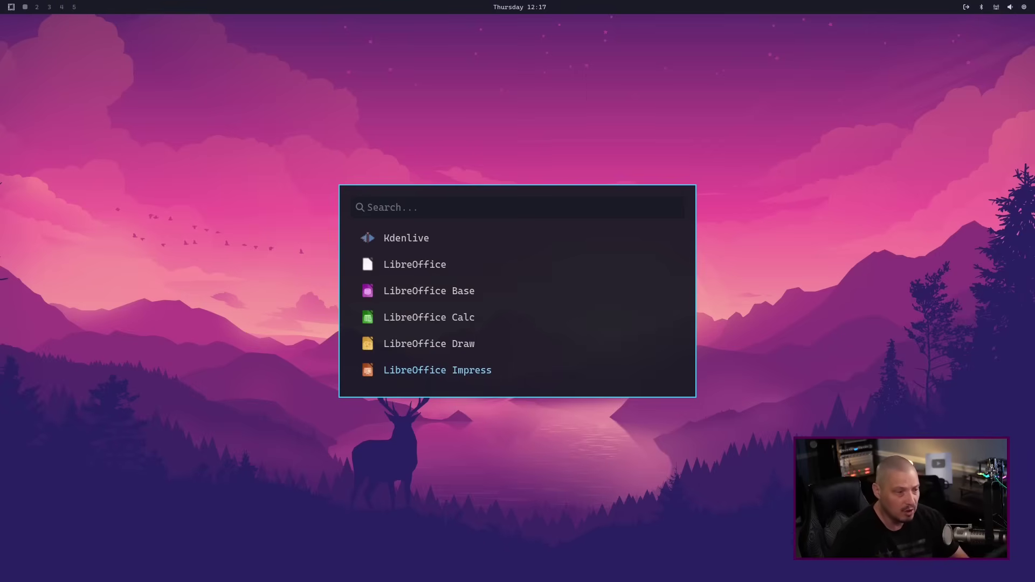
key(Down)
key(Down)
key(Down)
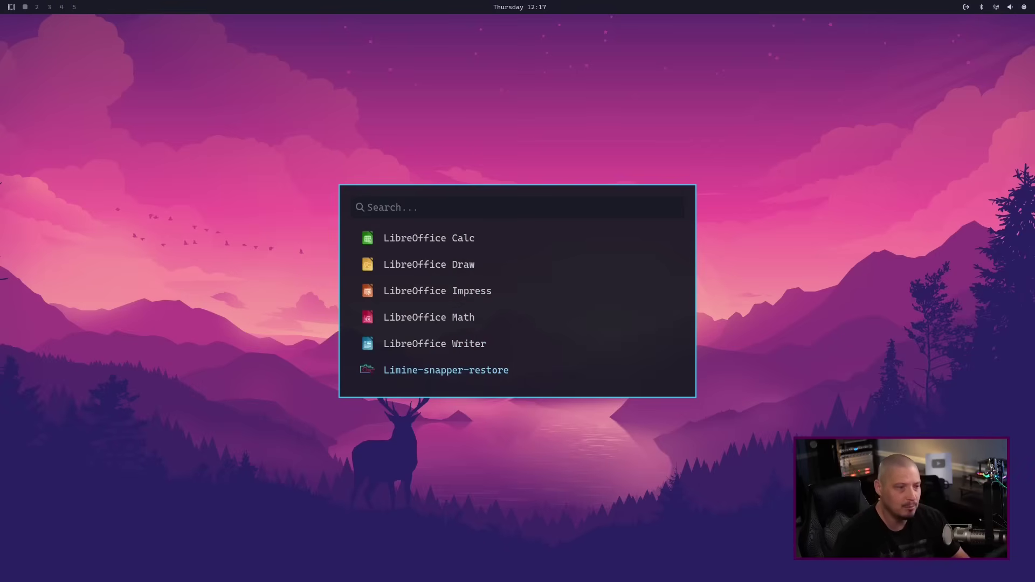
key(Down)
key(Down)
key(Down)
key(Down)
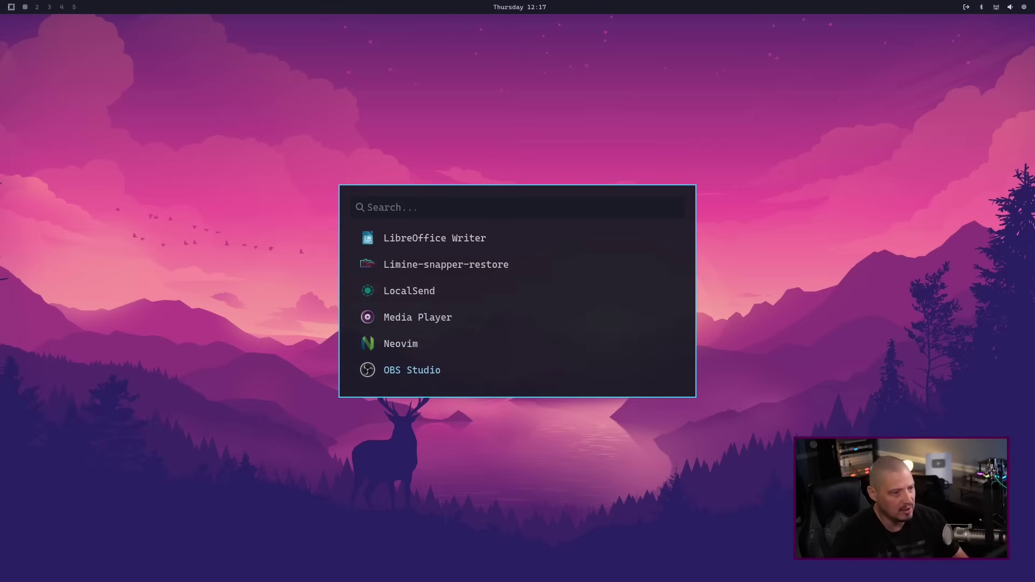
key(Down)
key(Down)
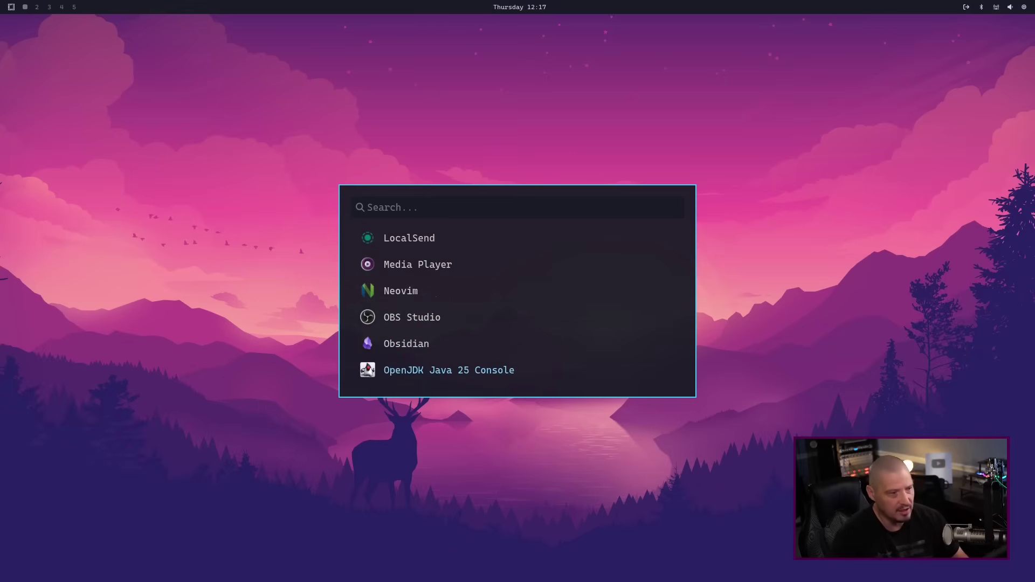
key(Down)
key(Down)
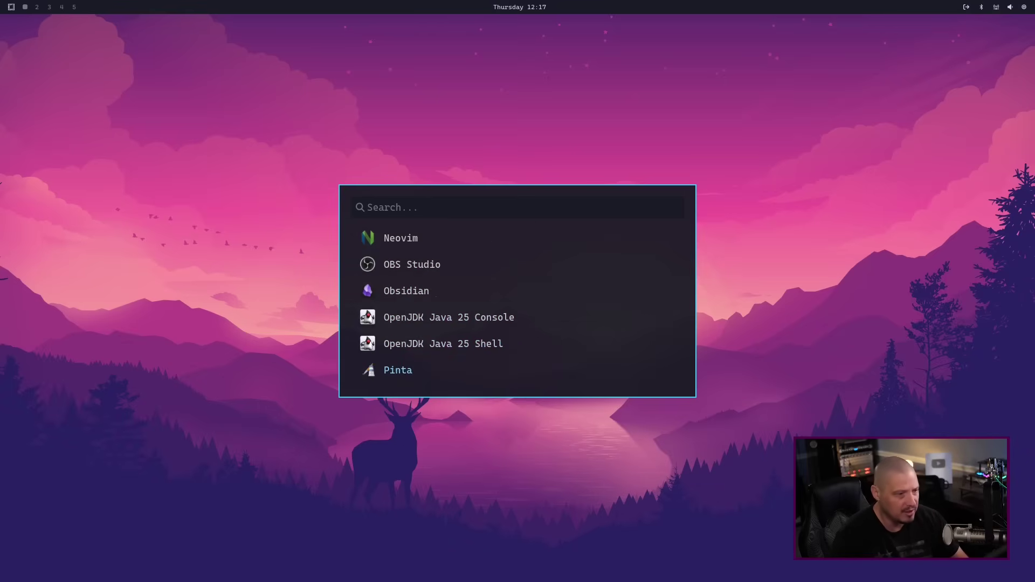
key(Down)
key(Down)
key(Down)
key(Down)
key(Down)
key(Down)
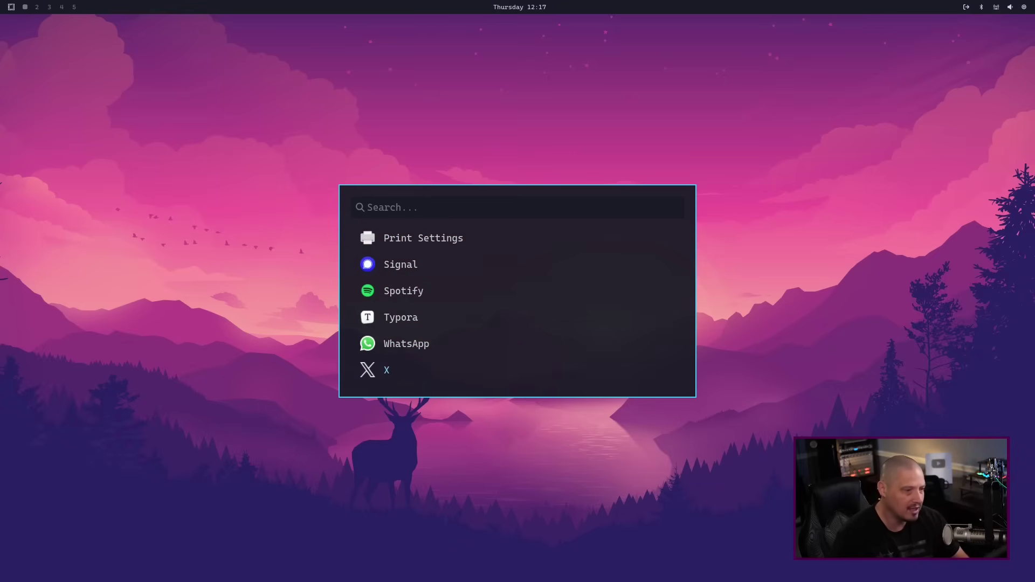
Wrap past the end of the list, step back up to X, and launch it.
key(Down)
key(Down)
key(Down)
key(Up)
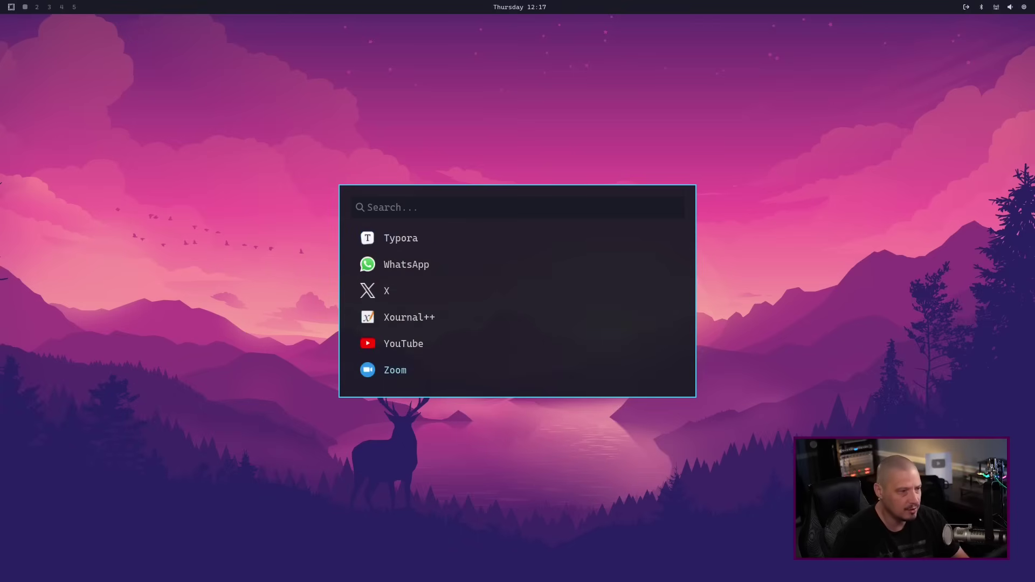
key(Up)
key(Up)
key(Up)
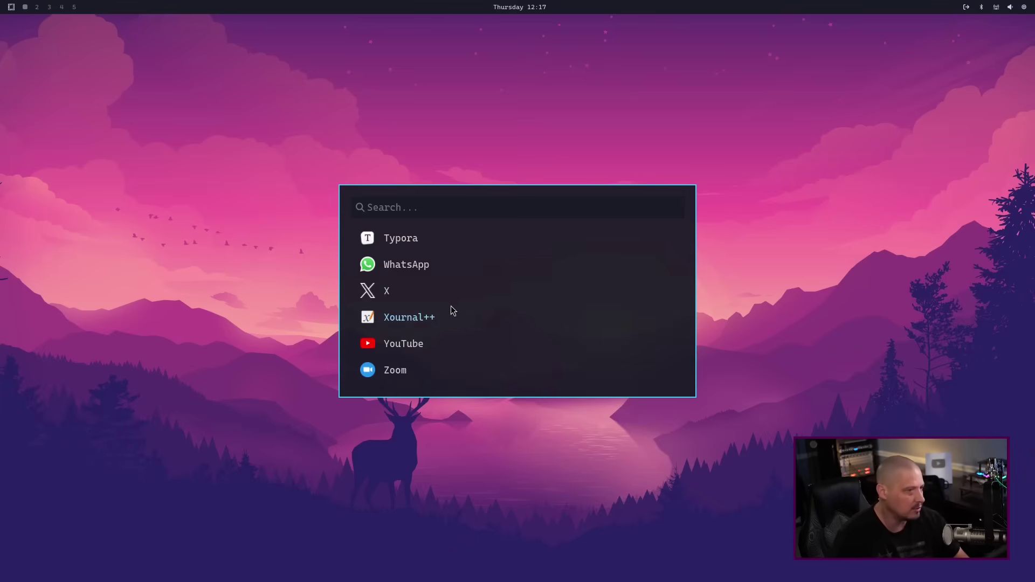
click(383, 294)
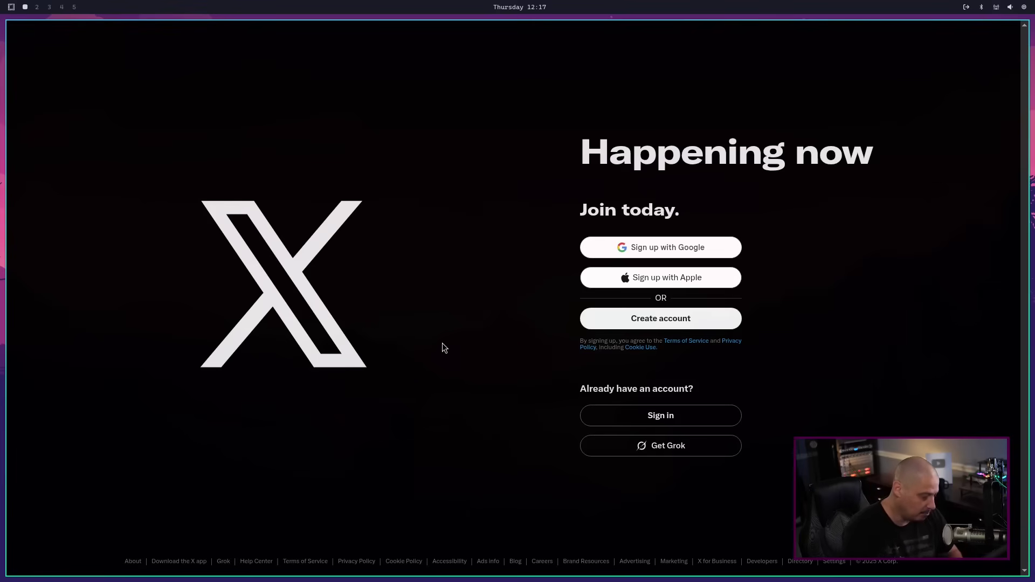
Close the full-screen X window to reveal the sunset wallpaper.
key(super+q)
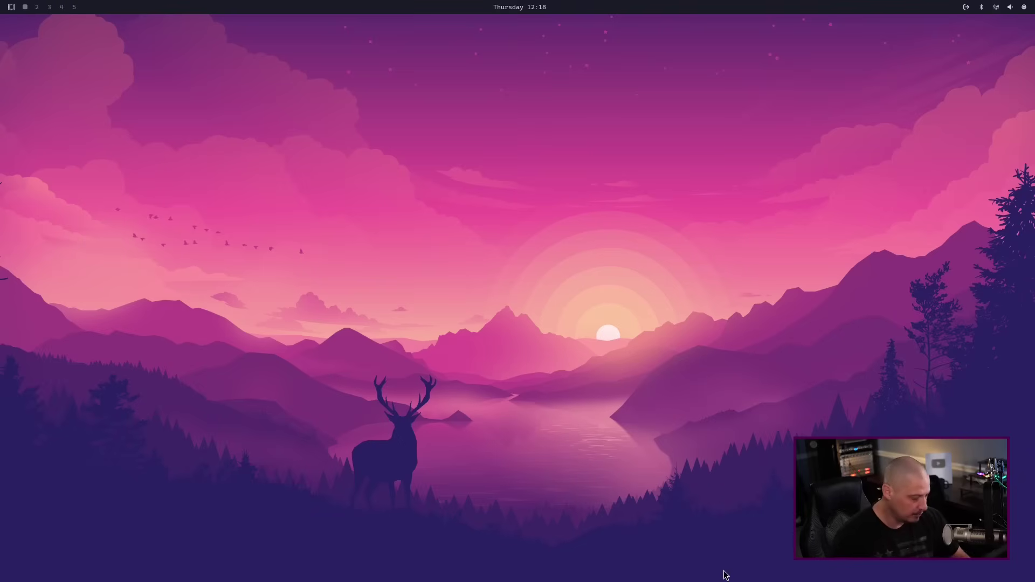
In the app launcher, browse past Discord, Docker, Document Viewer and GitHub, then launch Files.
key(super+space)
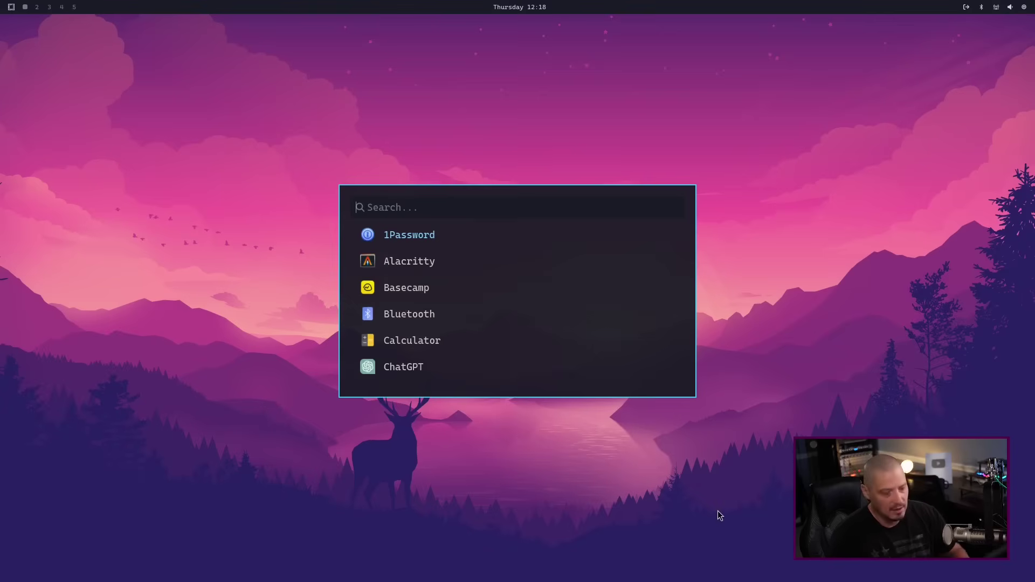
key(Down)
key(Down)
key(Down)
key(Down)
key(Down)
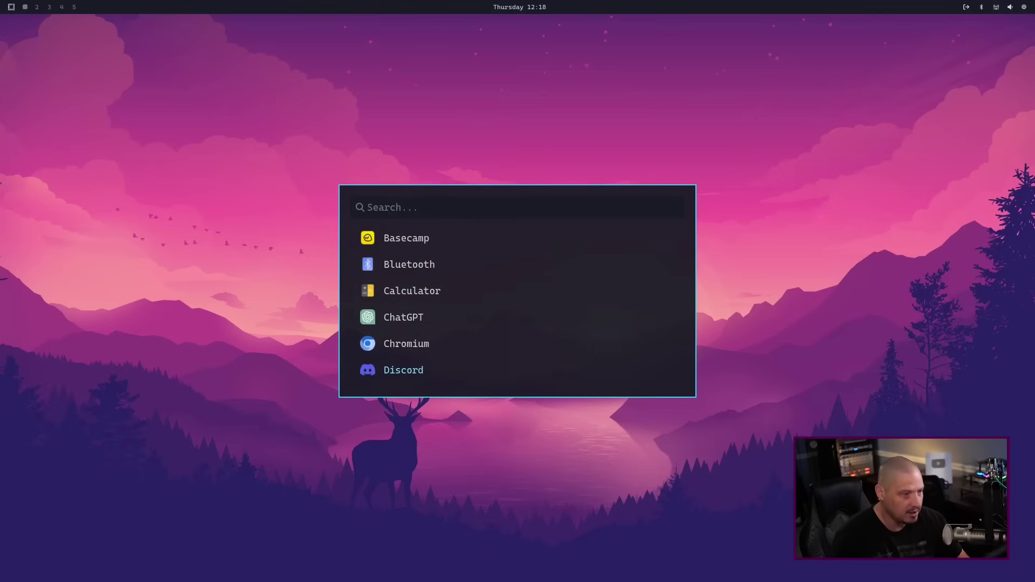
key(Down)
key(Down)
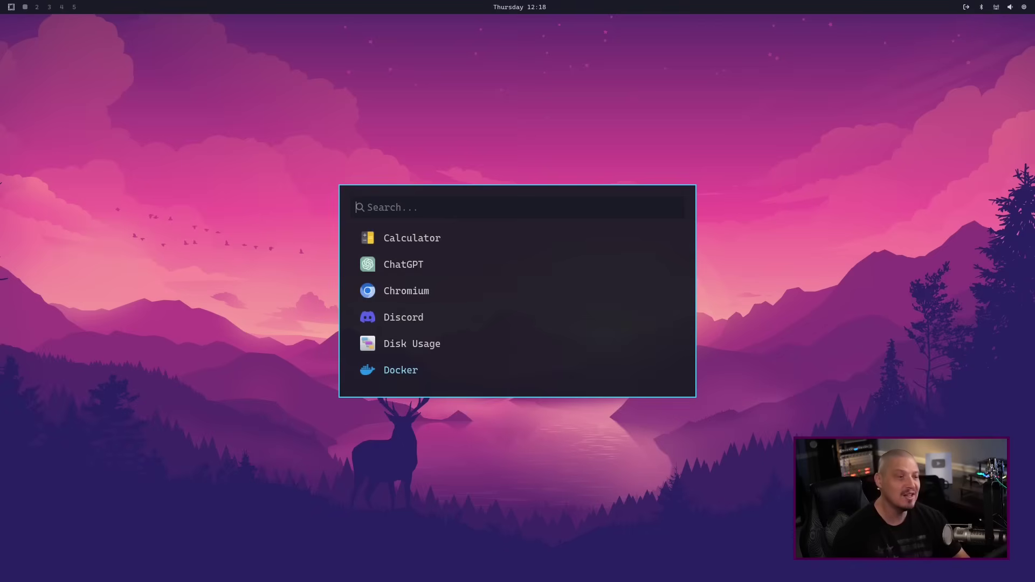
key(Down)
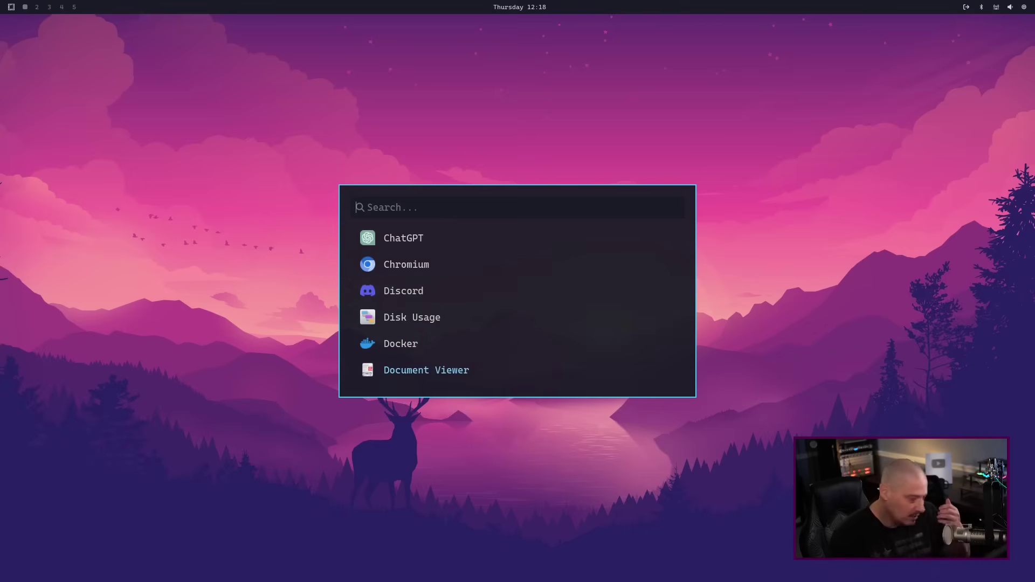
key(Down)
key(Down)
key(Down)
key(Down)
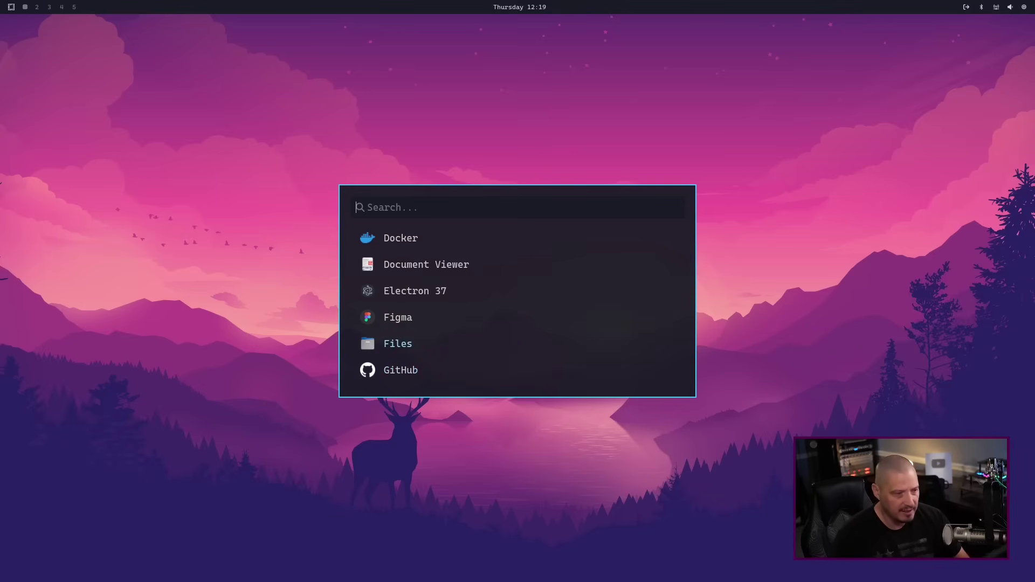
key(Return)
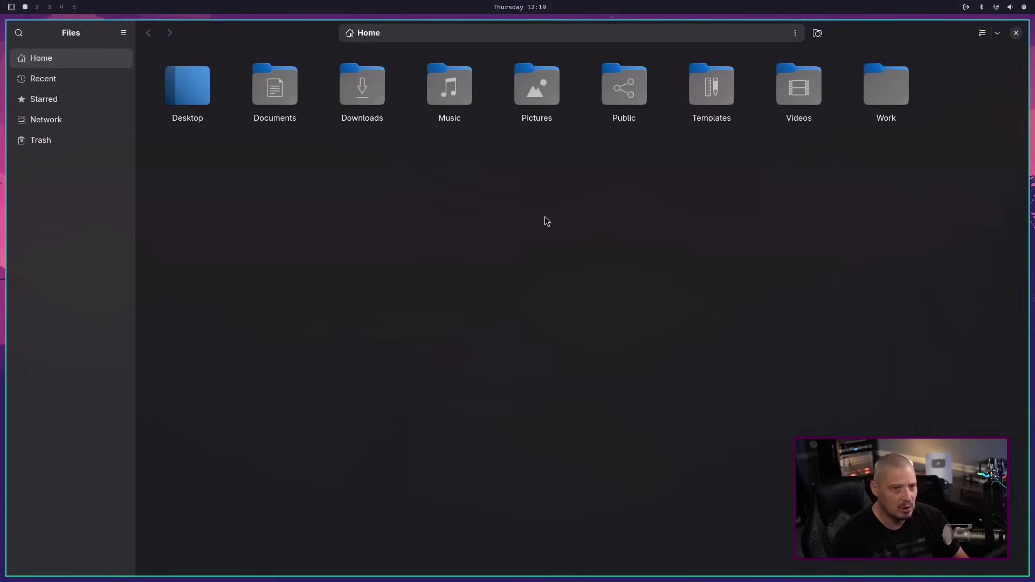
Switch the Home folder to List View with Name, Size and Modified columns, then close Files.
click(982, 33)
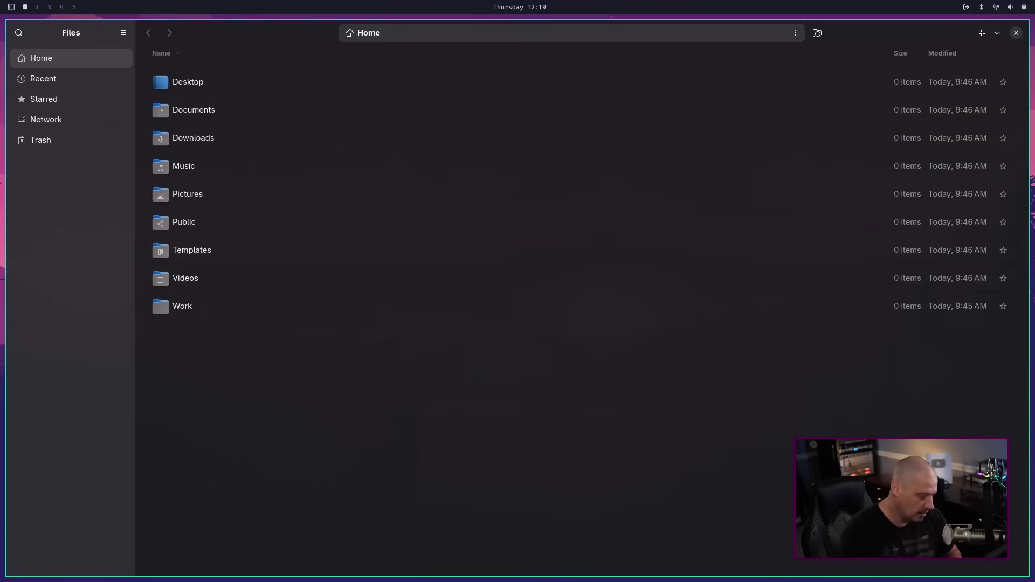
key(super+q)
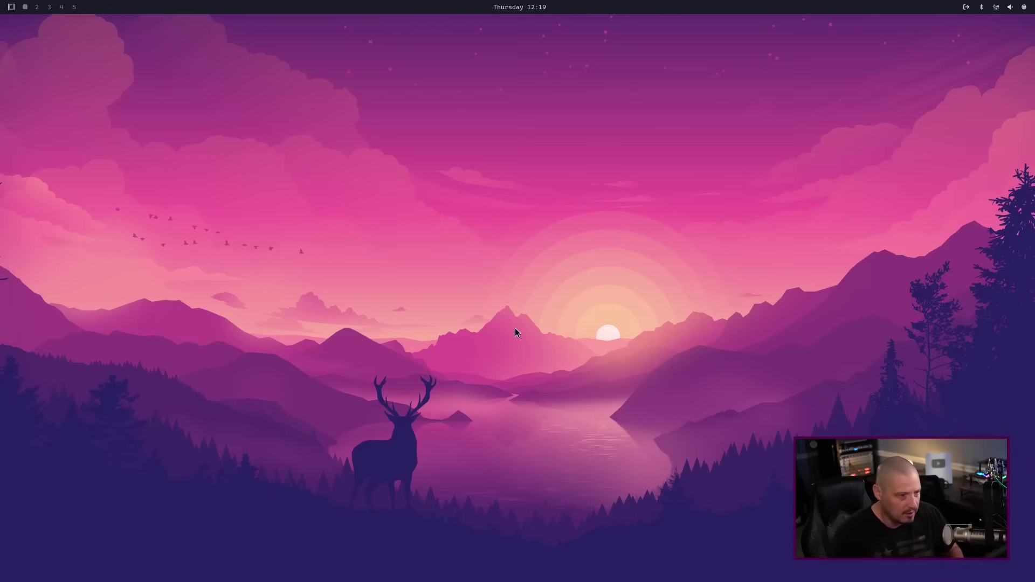
key(super+space)
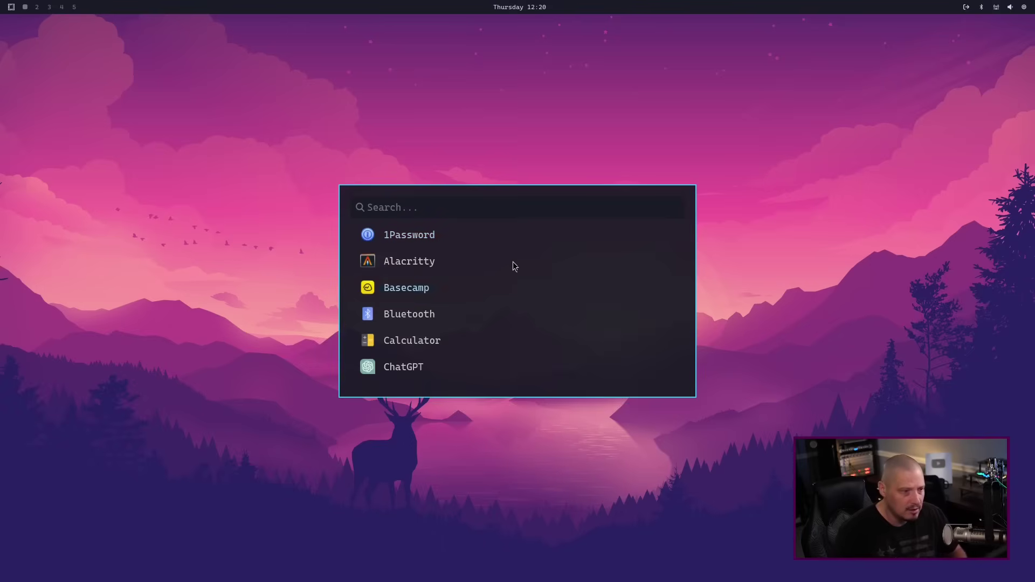
scroll(500, 299, down, 8)
scroll(501, 297, down, 9)
scroll(502, 300, down, 13)
scroll(502, 297, down, 5)
scroll(502, 302, down, 3)
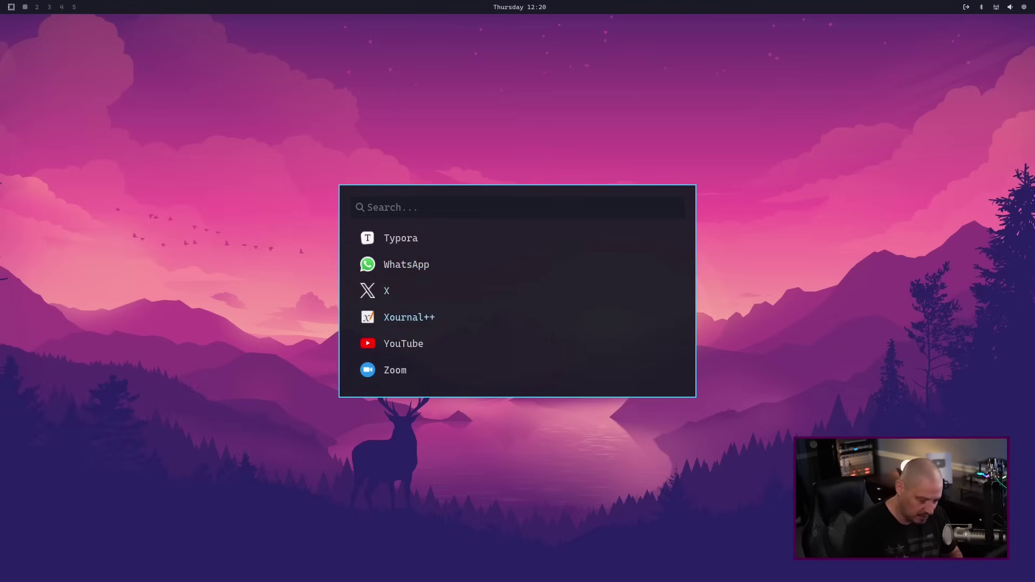
click(547, 327)
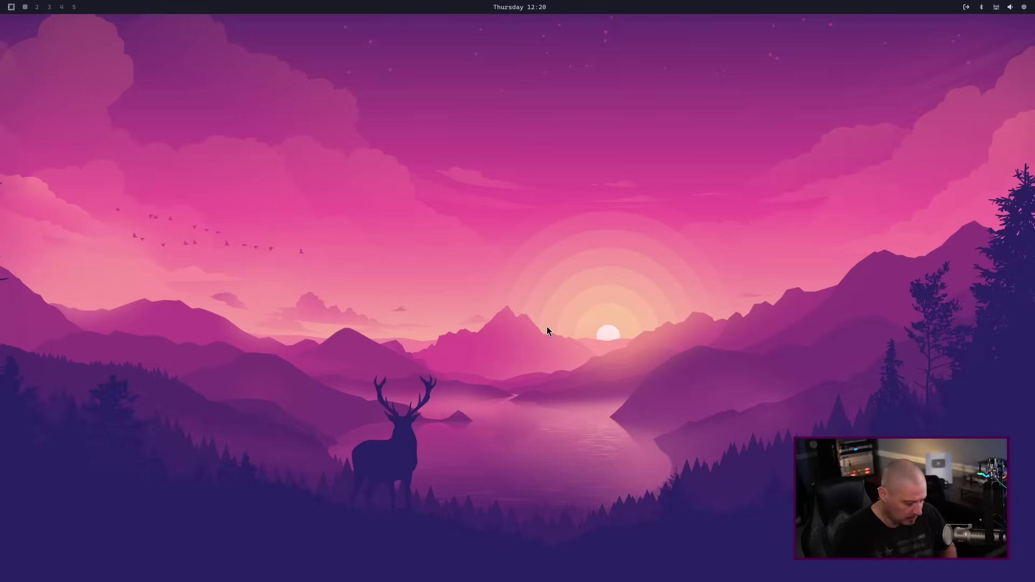
Open the Omarchy manual from the menu's Learn > Omarchy entry.
key(super+alt+space)
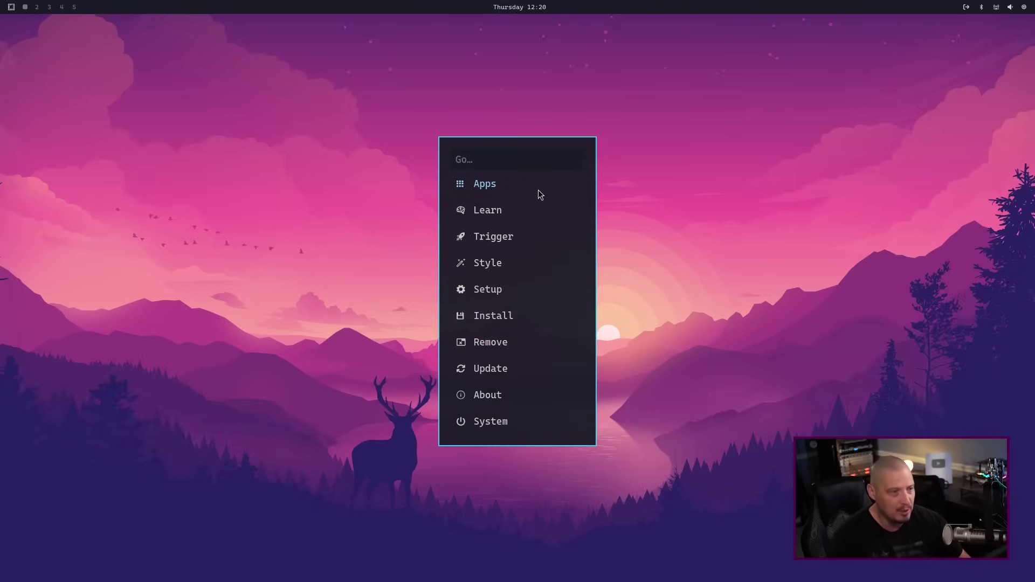
click(511, 211)
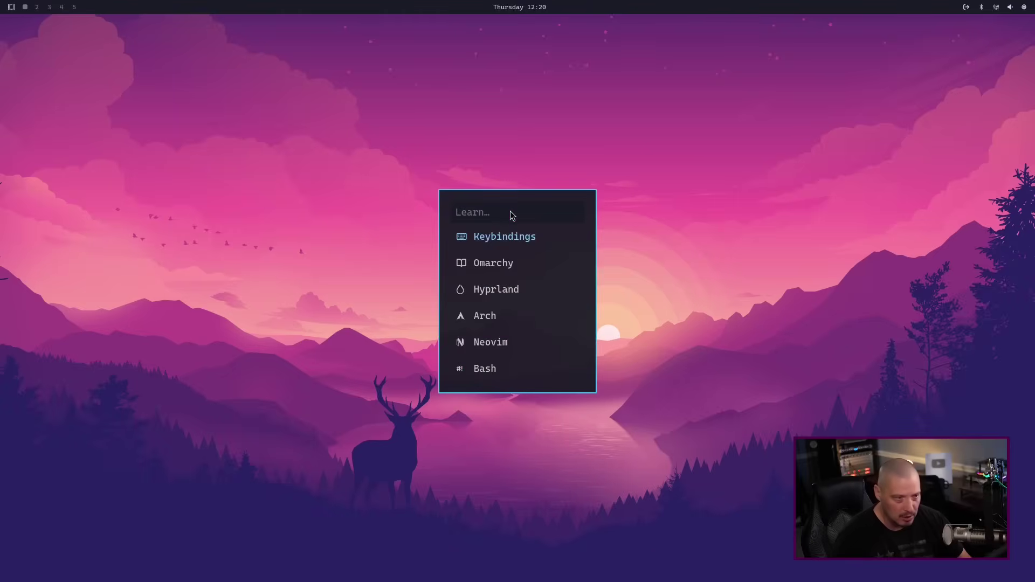
click(508, 268)
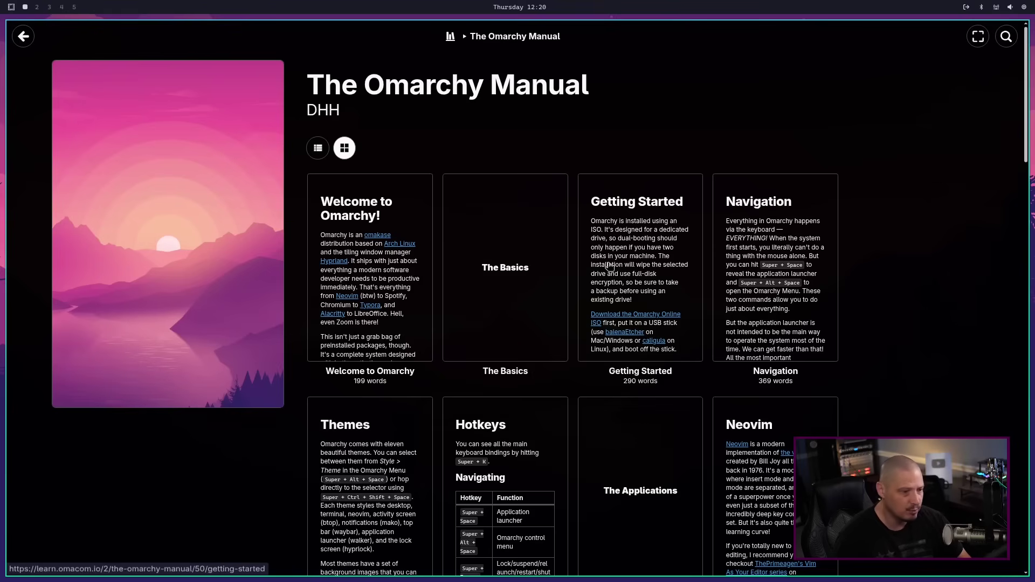
Scroll through the manual's chapter grid, then close the manual window.
scroll(605, 244, down, 5)
scroll(605, 243, down, 10)
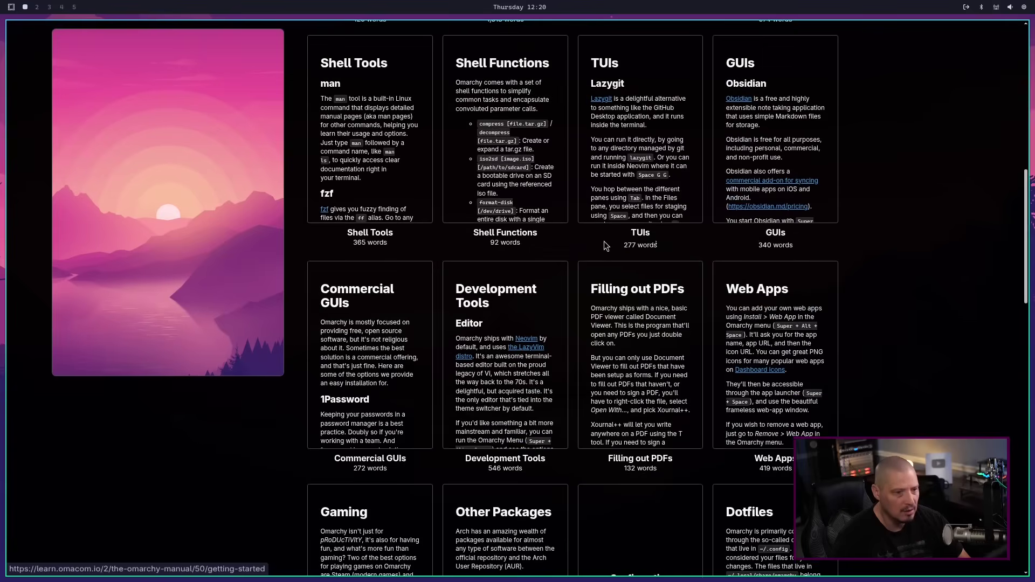
scroll(606, 244, down, 5)
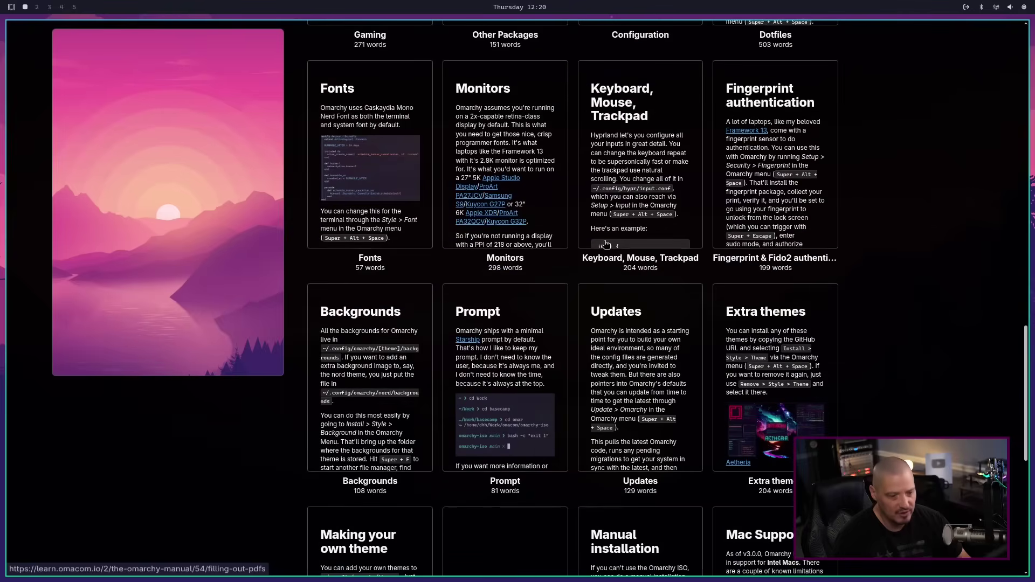
scroll(606, 245, down, 6)
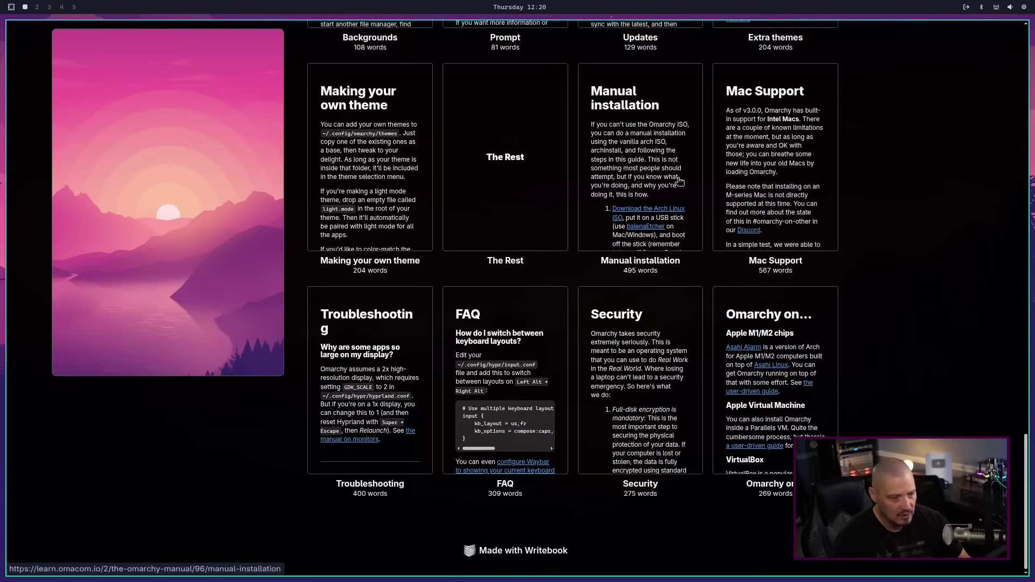
scroll(760, 216, up, 18)
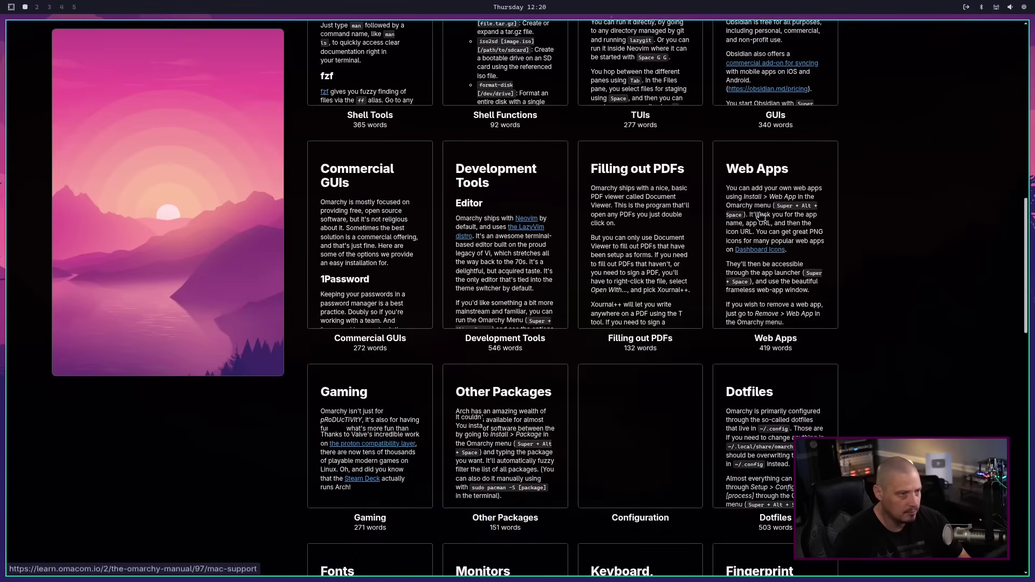
scroll(761, 216, up, 4)
key(super+w)
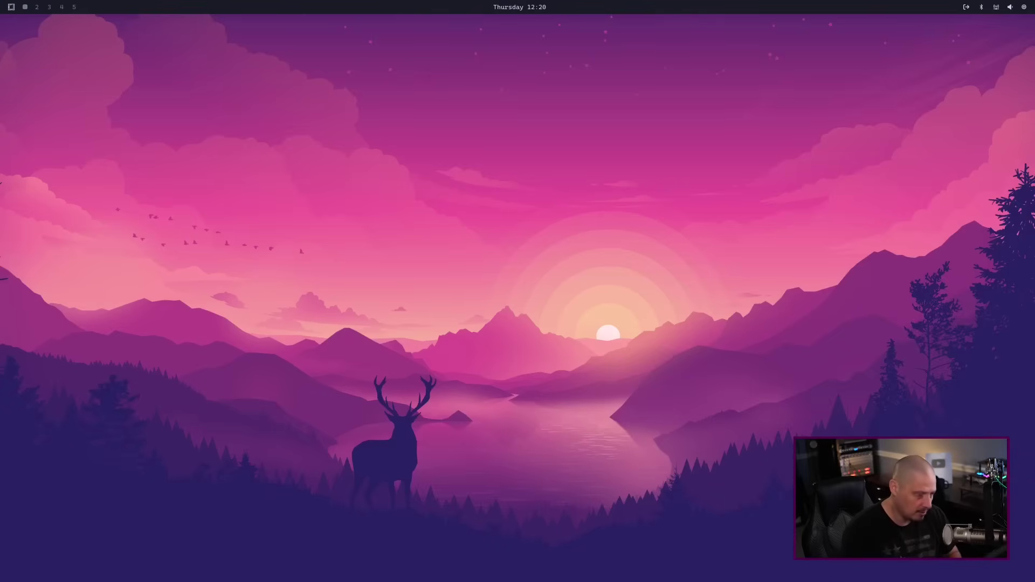
key(super+alt+space)
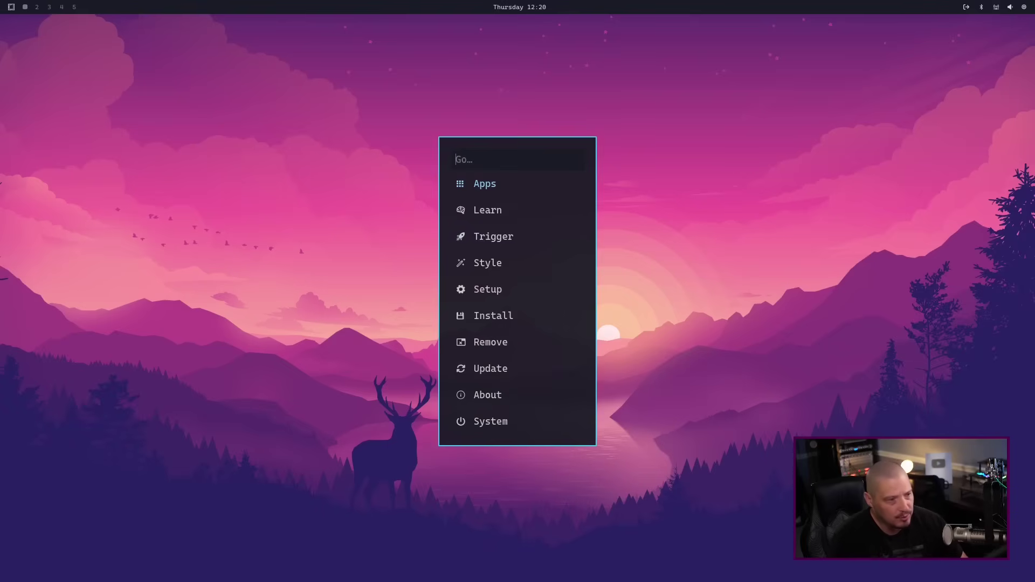
click(513, 212)
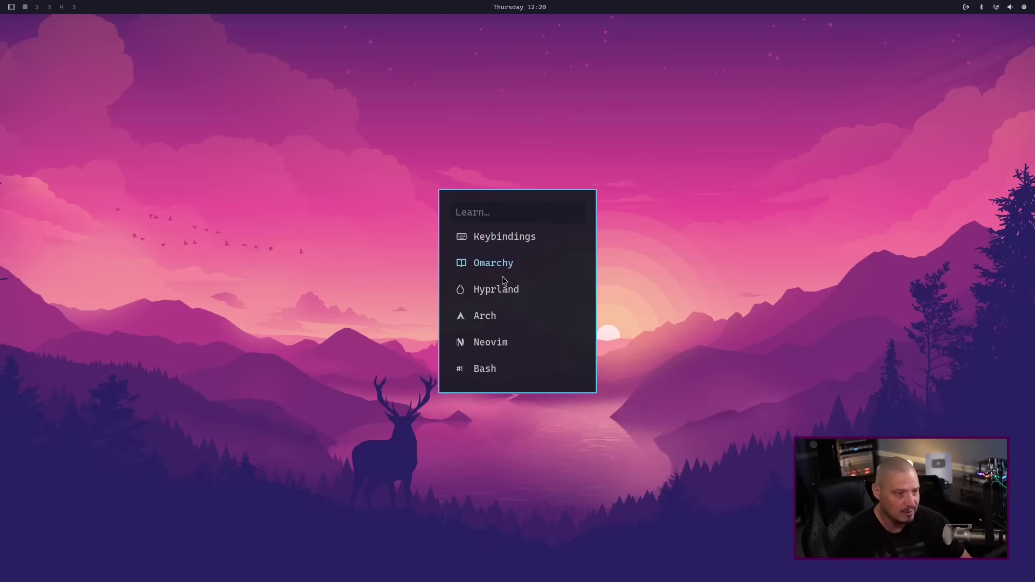
click(492, 294)
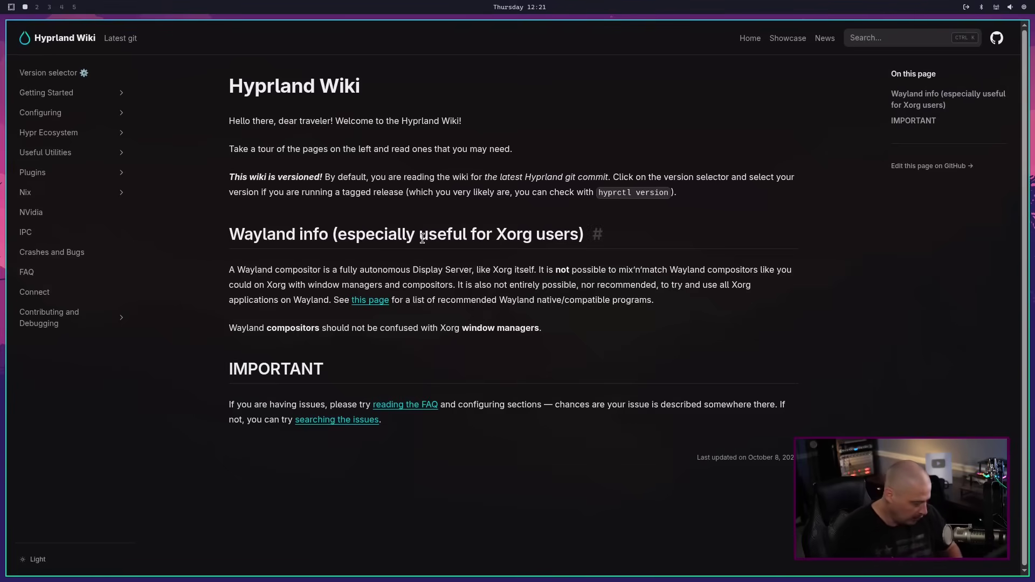
key(super+q)
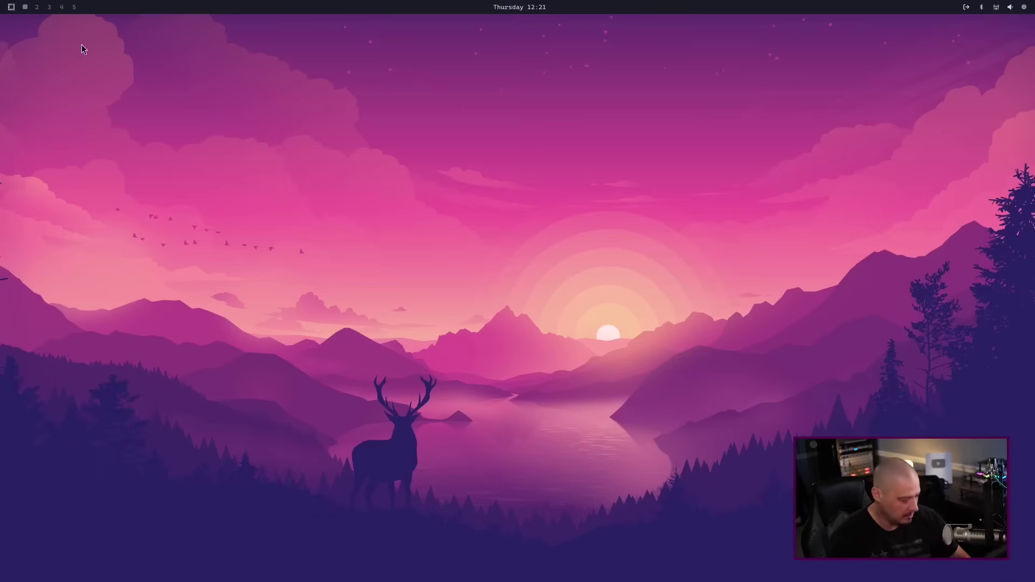
key(super+alt+space)
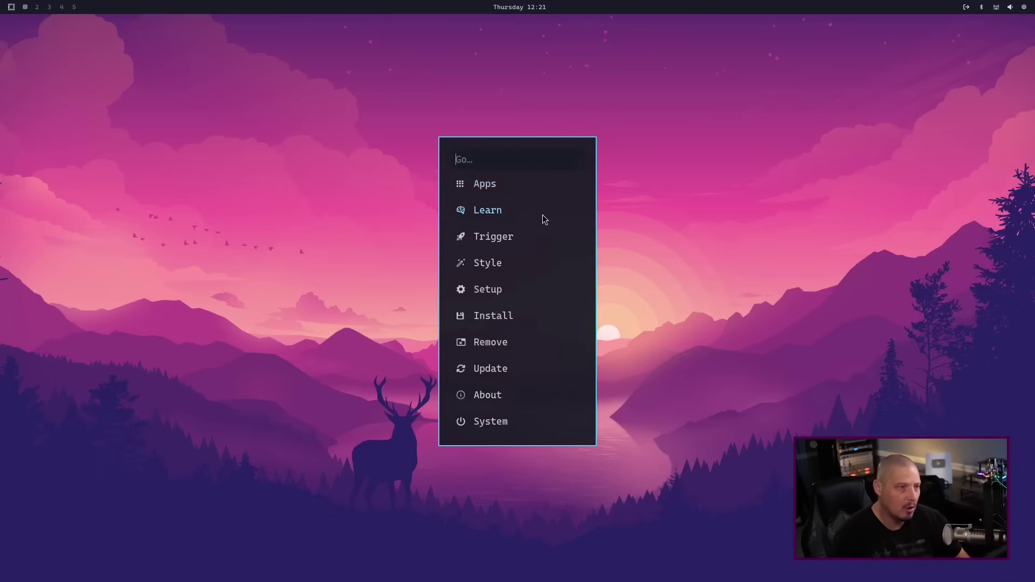
click(526, 210)
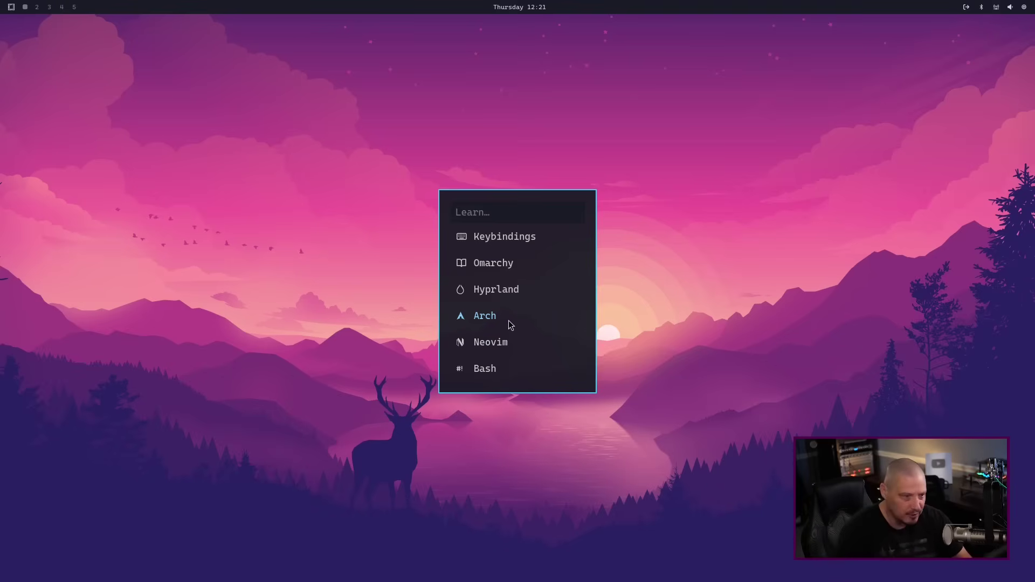
click(488, 378)
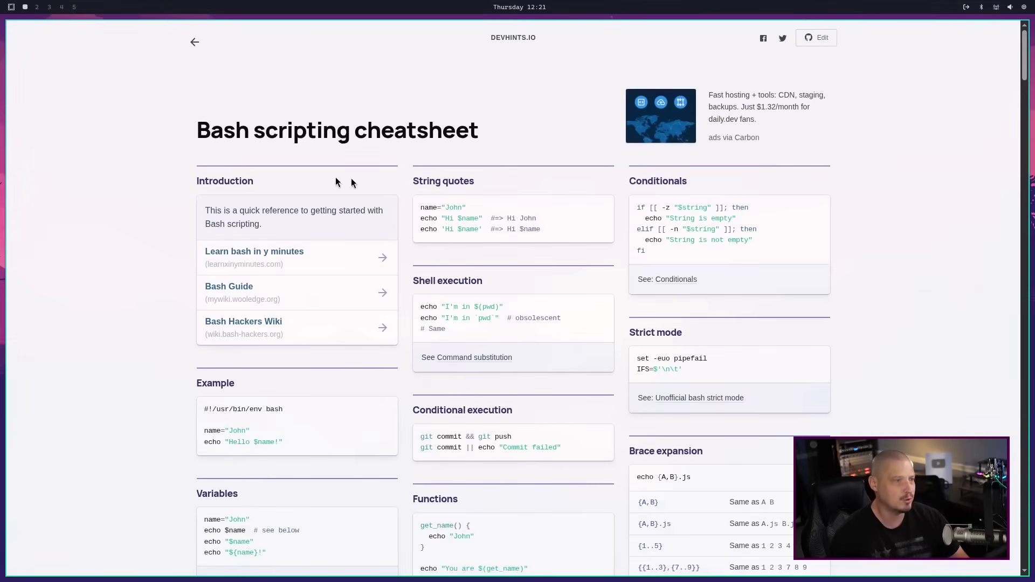
scroll(461, 396, down, 20)
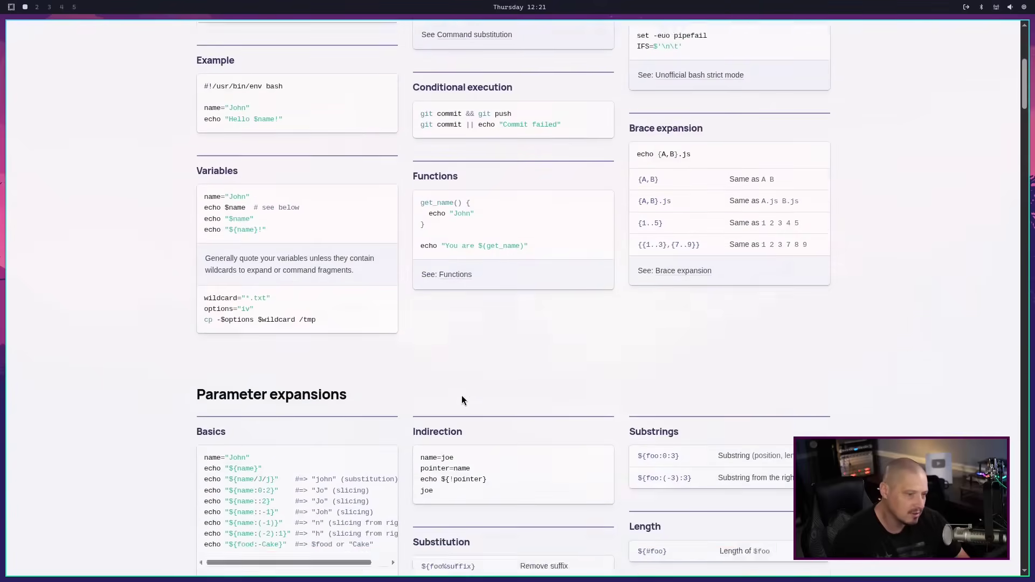
scroll(461, 396, down, 10)
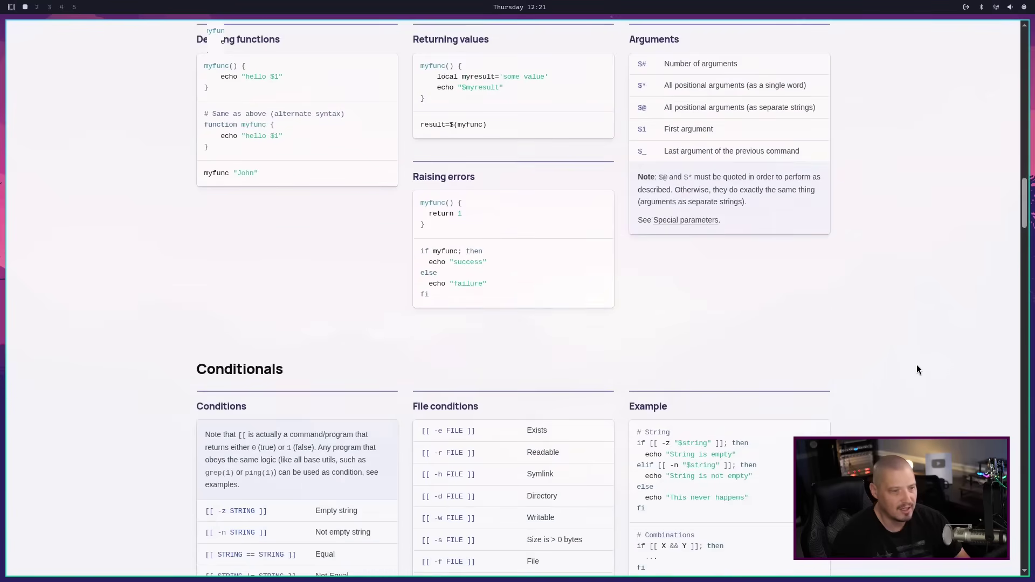
scroll(1030, 218, down, 10)
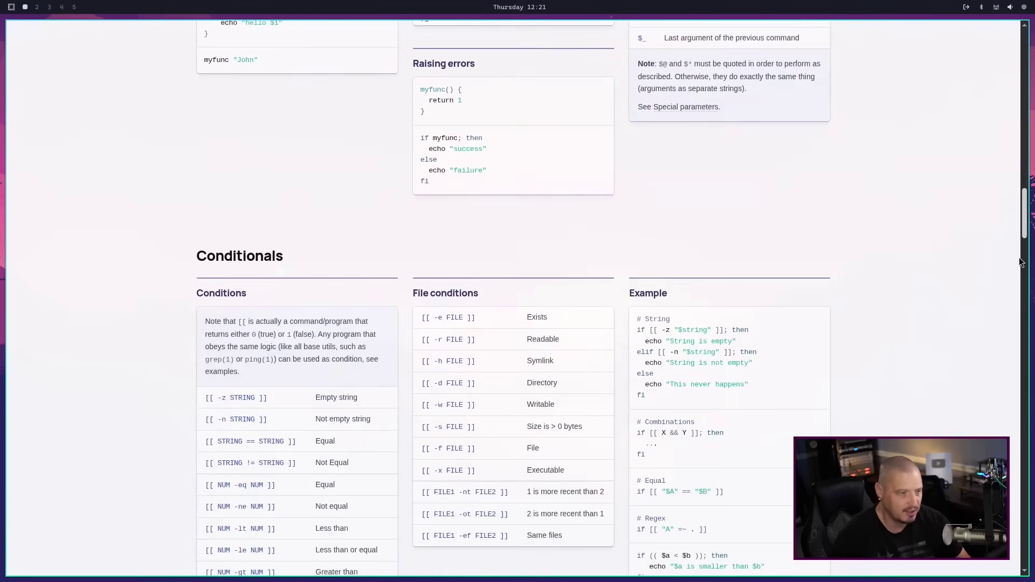
scroll(1013, 360, down, 15)
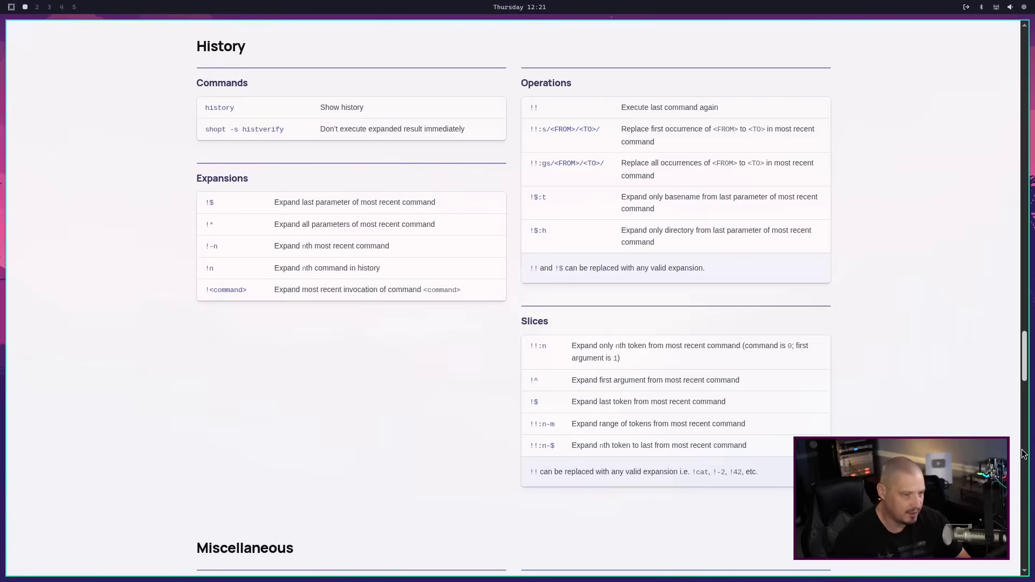
scroll(1021, 569, down, 10)
key(Home)
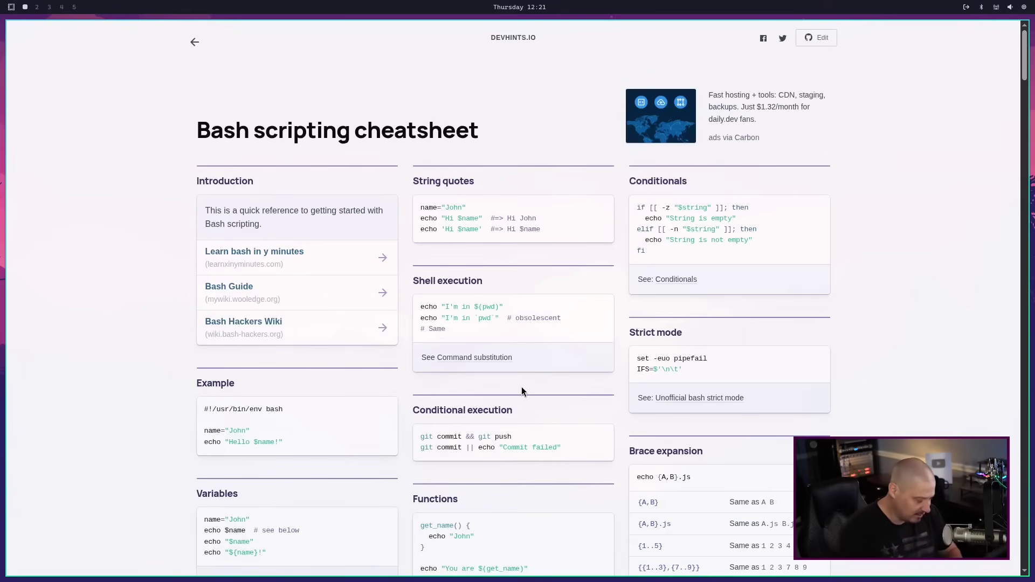
key(super+q)
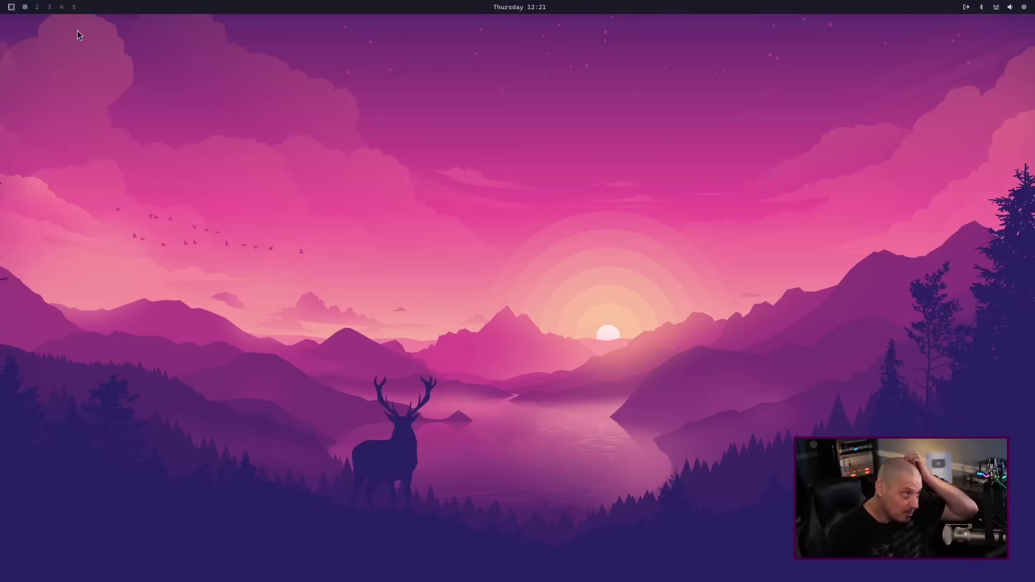
click(11, 7)
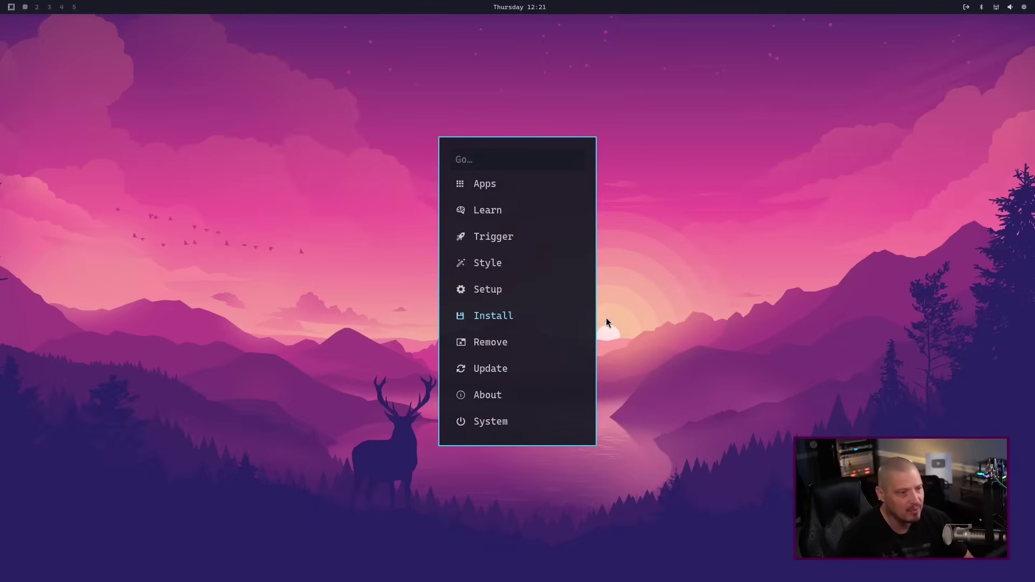
click(513, 240)
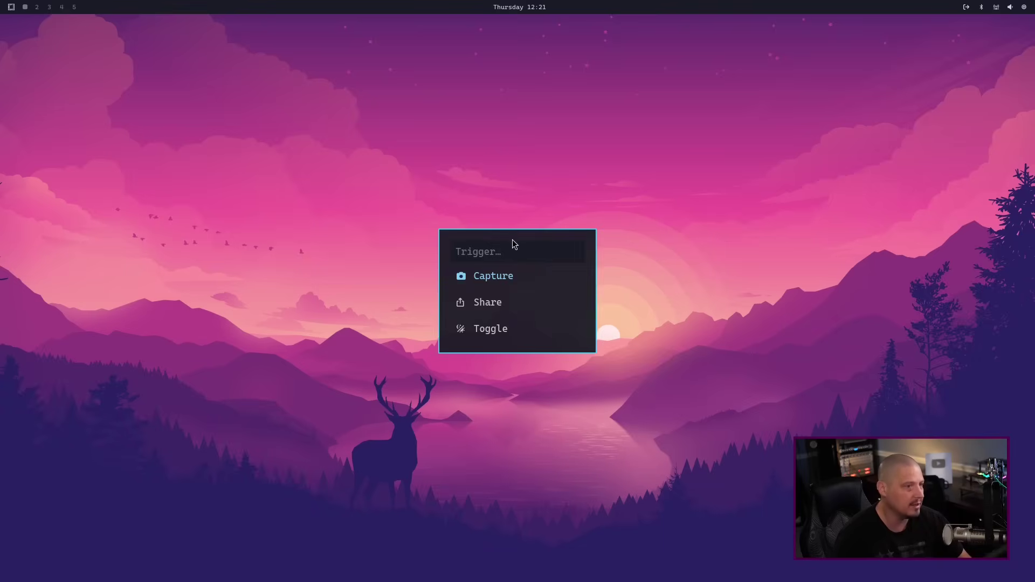
click(496, 328)
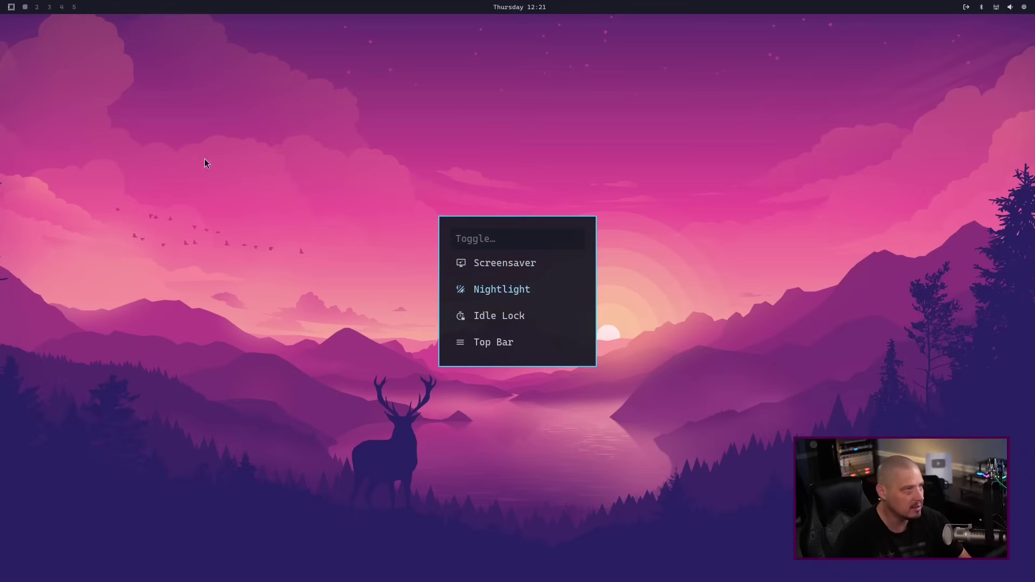
key(Escape)
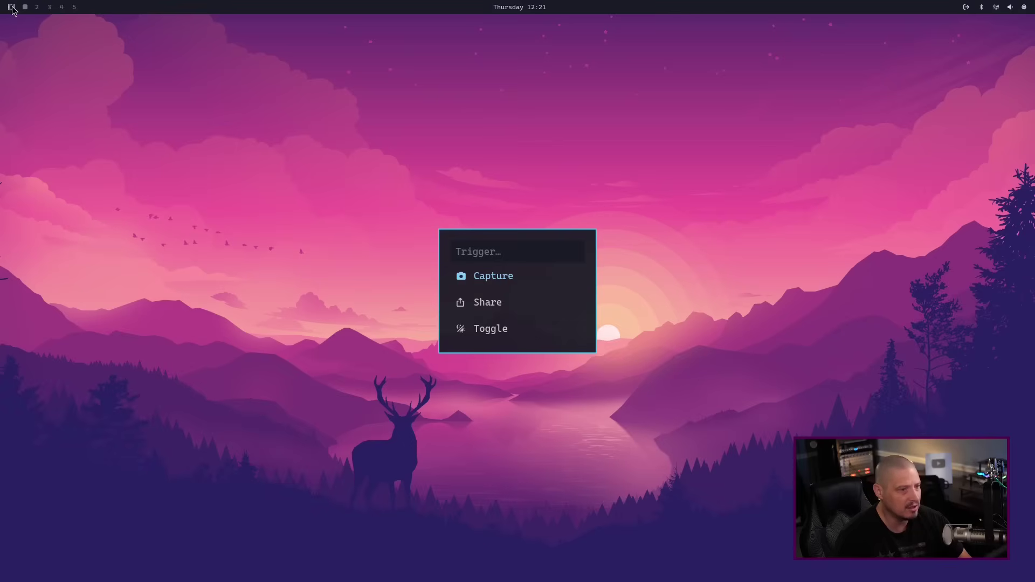
key(Escape)
key(Escape)
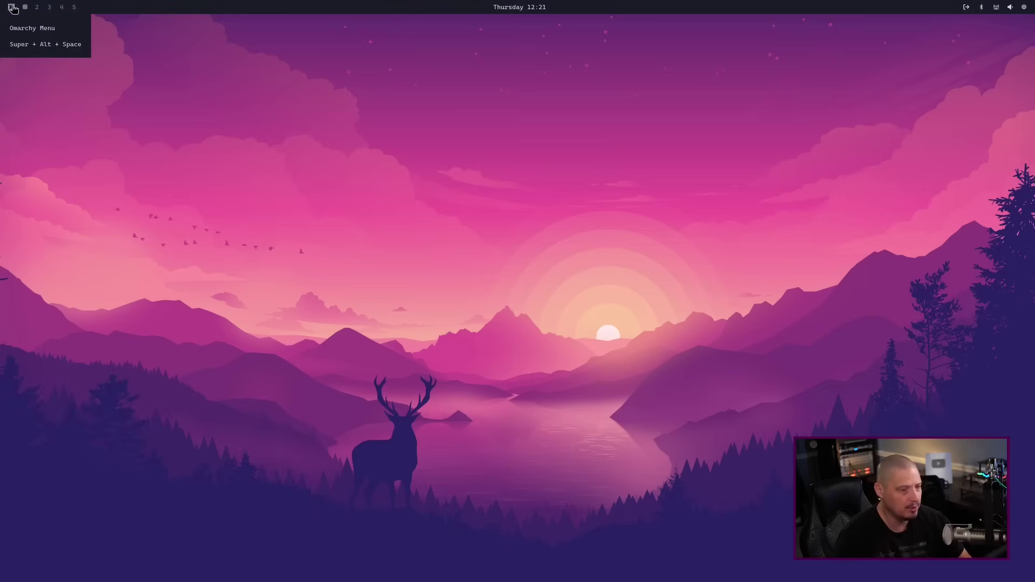
Switch the desktop theme to Catppuccin from Style > Theme.
click(12, 8)
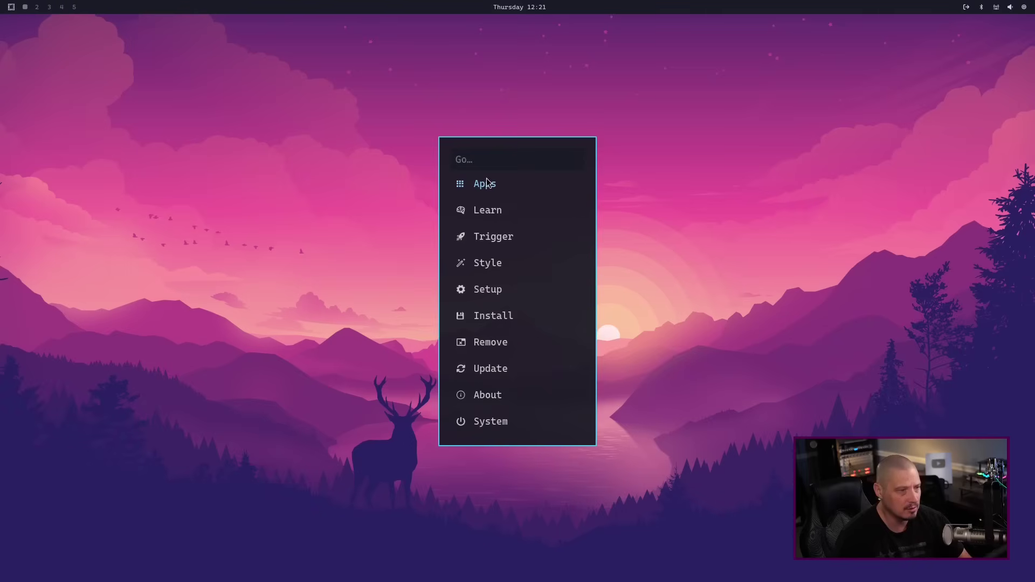
click(488, 263)
click(491, 238)
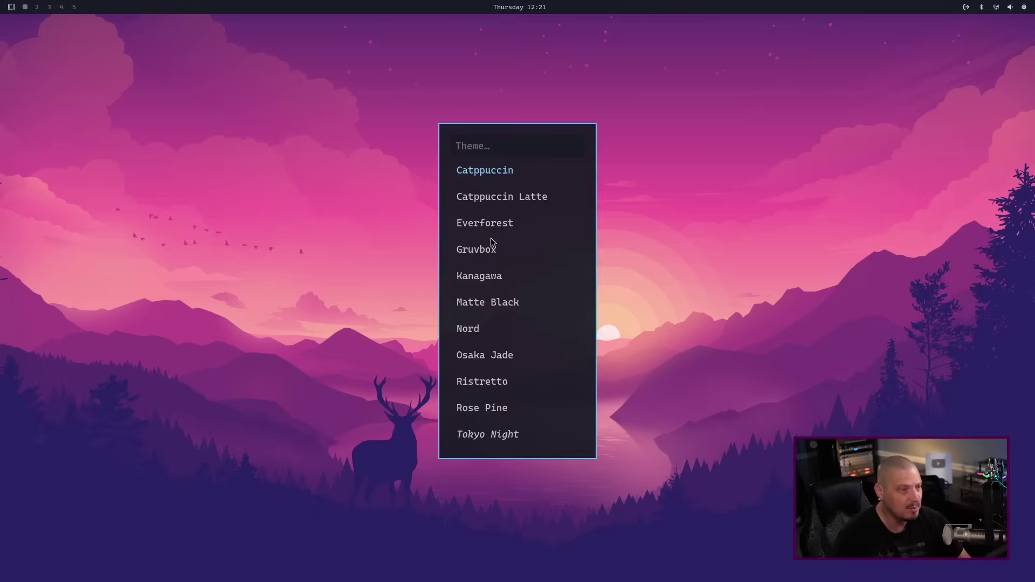
click(477, 178)
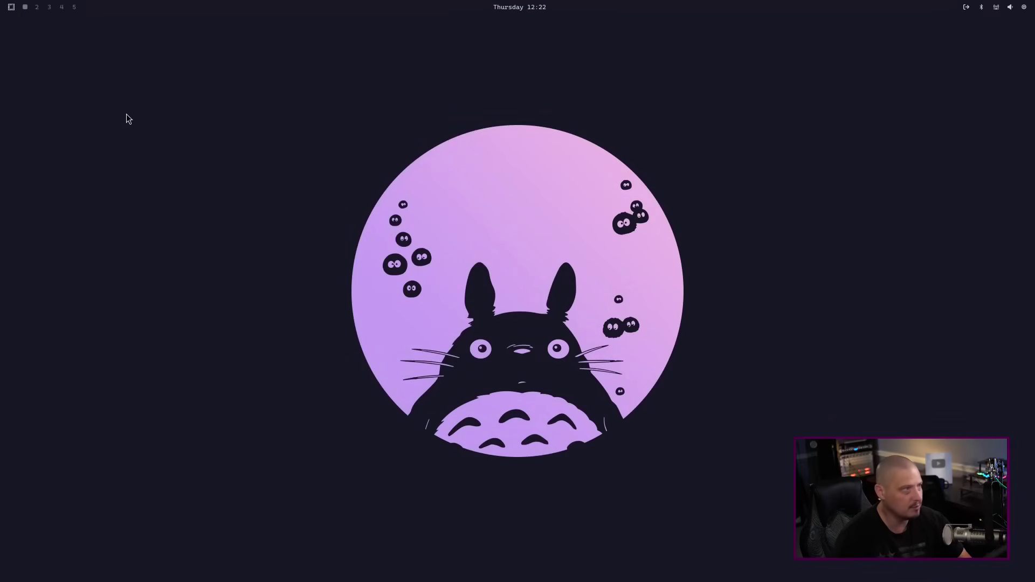
Switch the desktop theme to the light Catppuccin Latte theme.
click(11, 7)
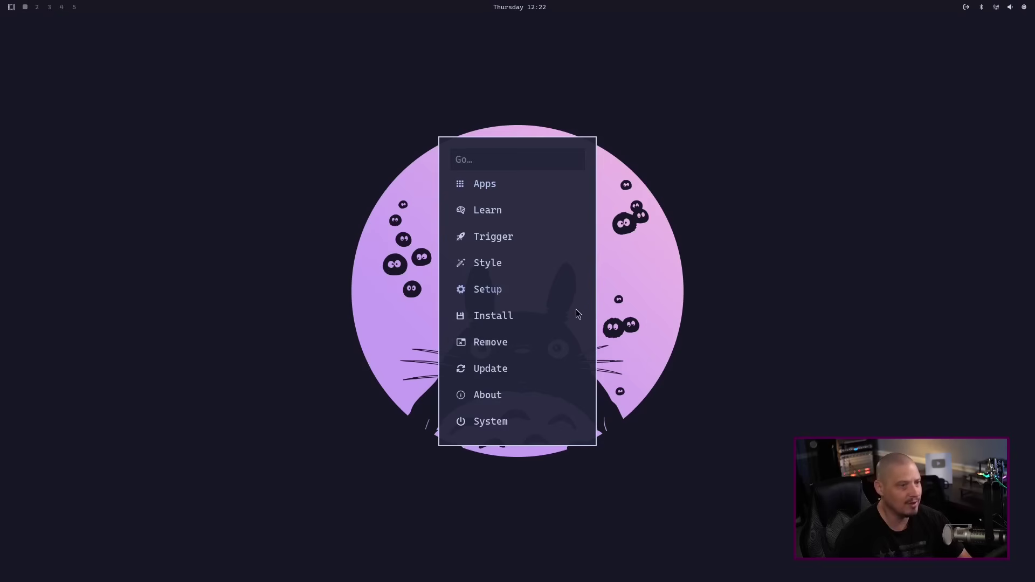
click(498, 268)
click(494, 242)
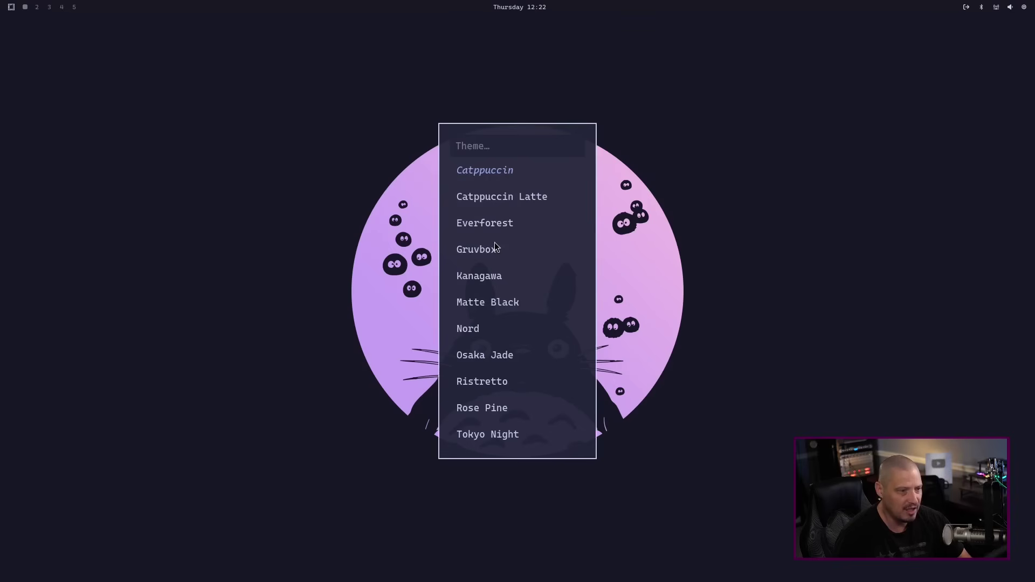
click(492, 197)
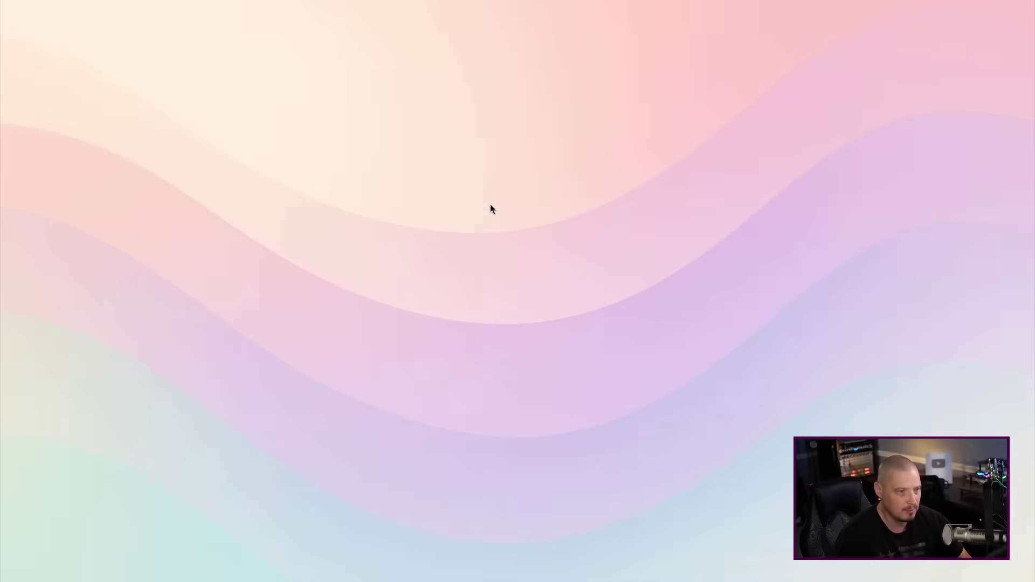
Apply the Tokyo Night theme from the theme list.
click(11, 8)
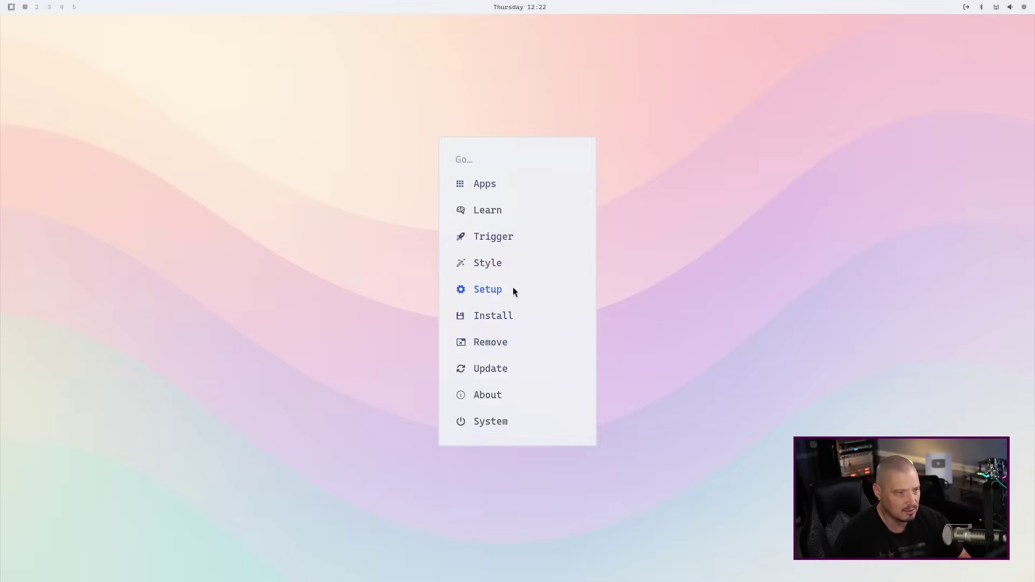
click(506, 267)
click(503, 238)
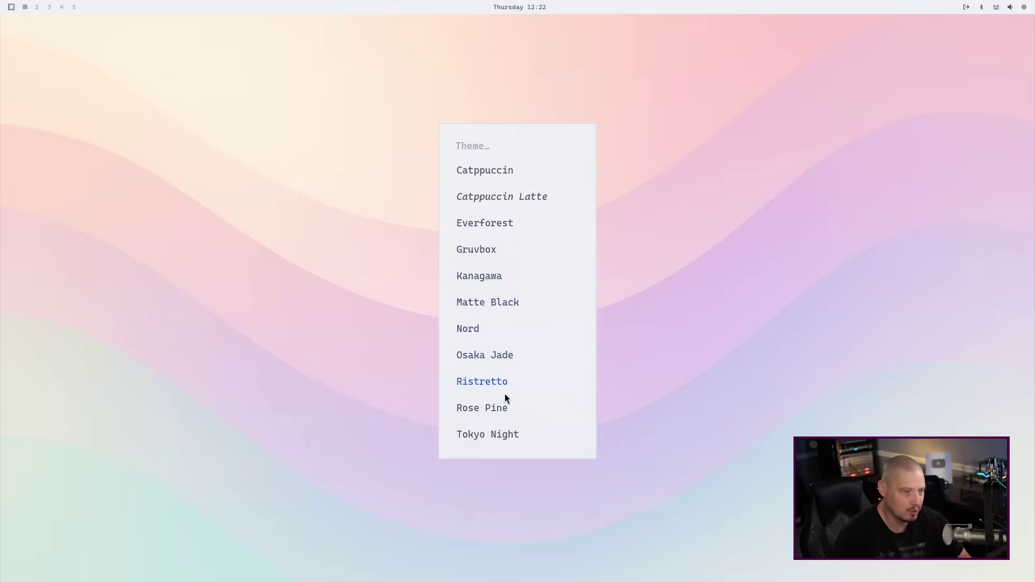
click(498, 439)
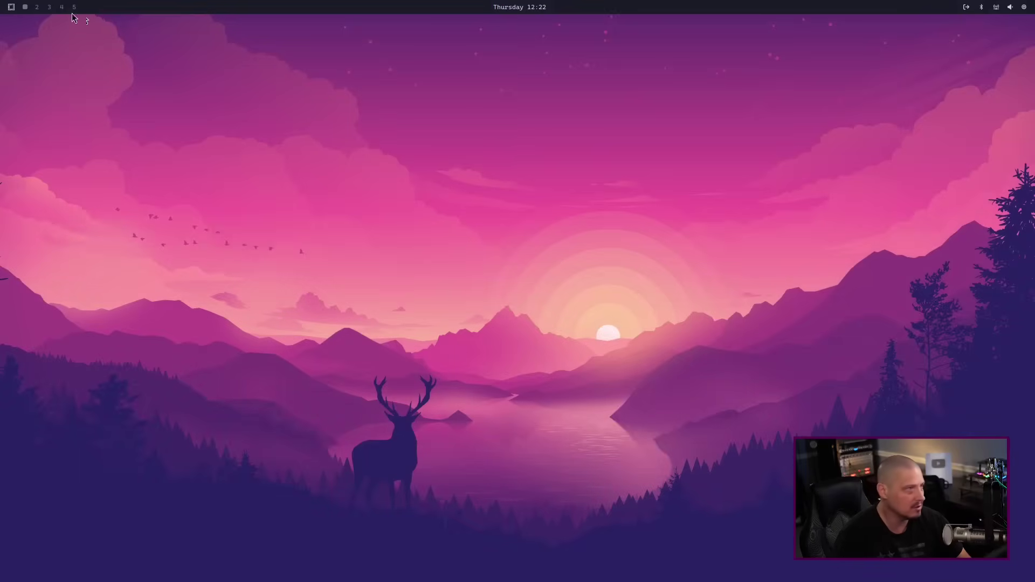
Apply the Osaka Jade theme from Style > Theme and open a new terminal.
click(11, 7)
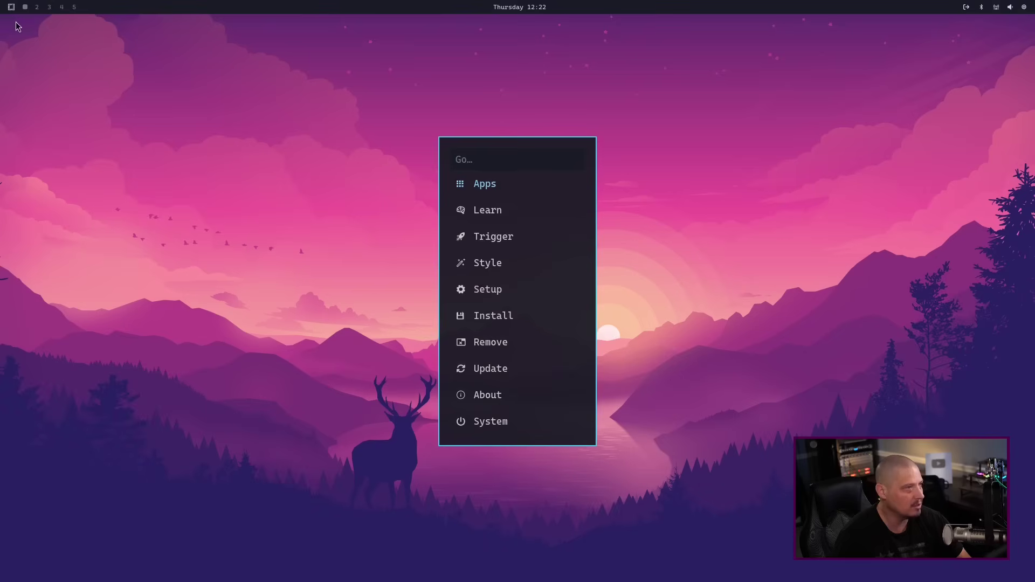
click(512, 263)
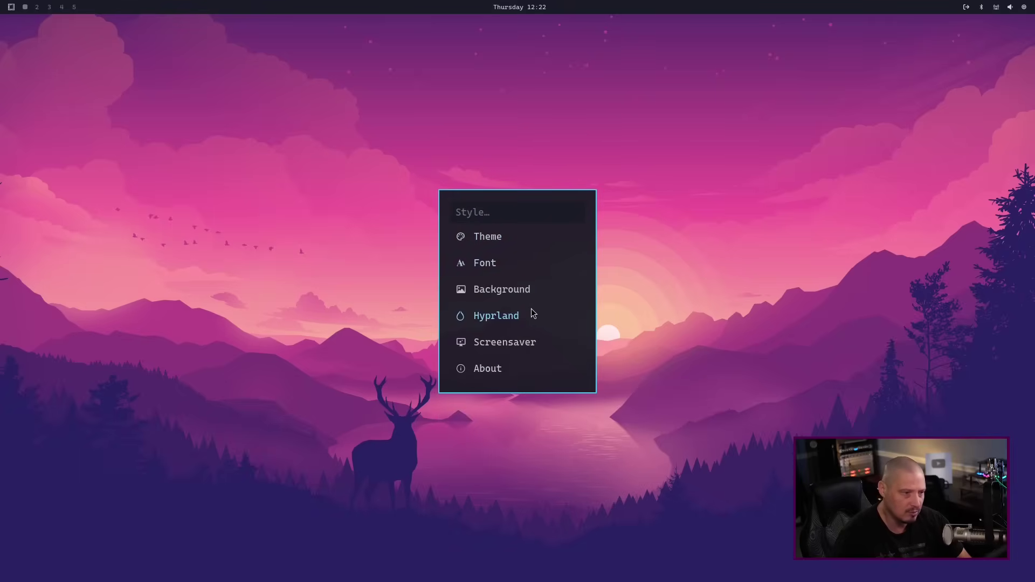
click(513, 239)
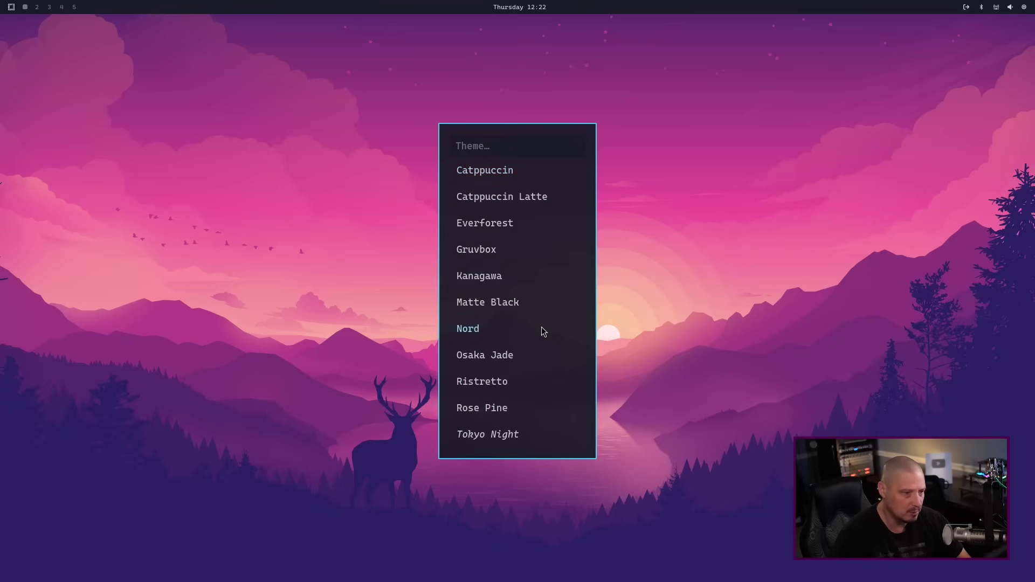
click(497, 354)
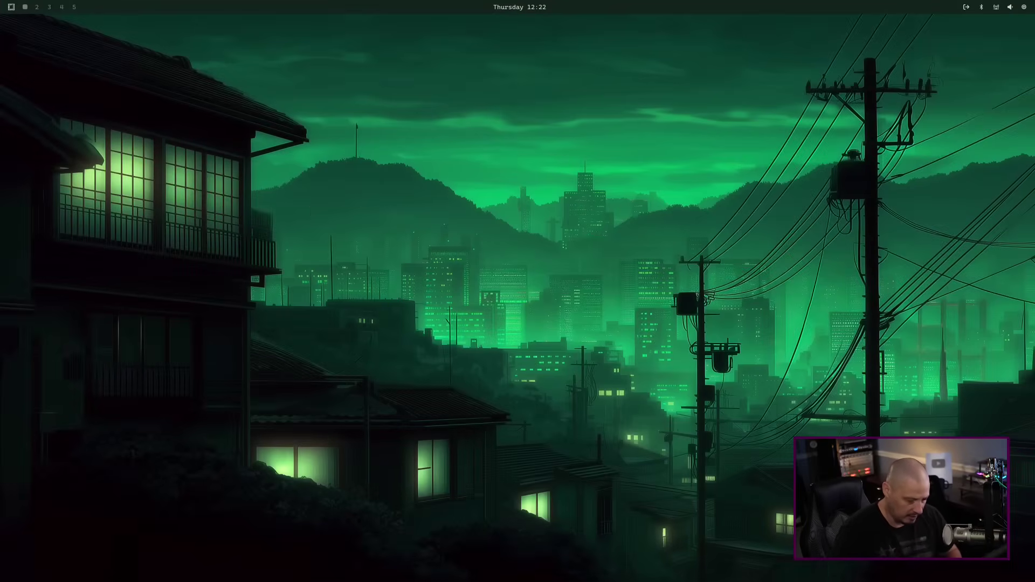
key(super+Return)
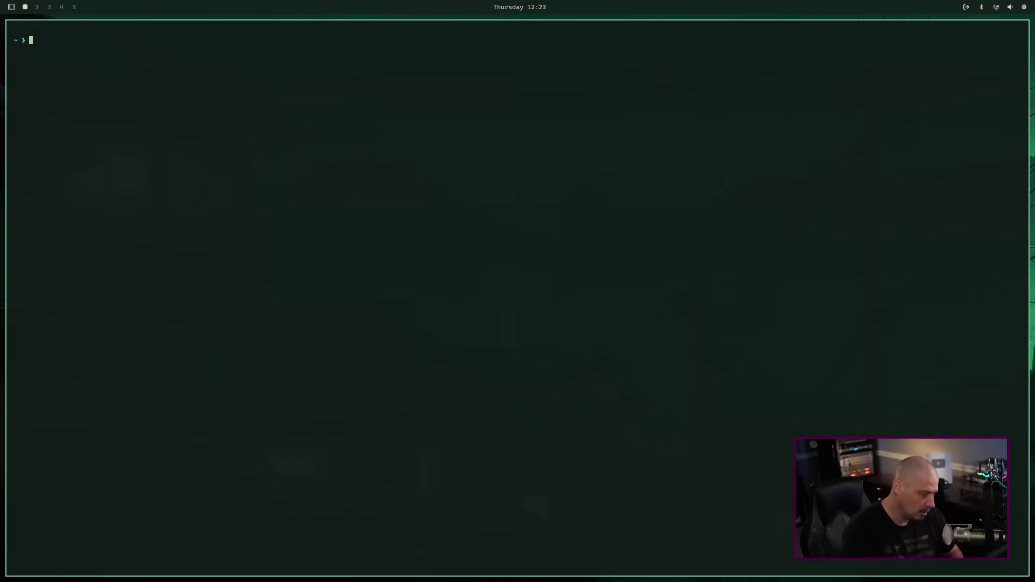
Close the terminal, leave the font unchanged, and advance to the wisteria-tree background.
key(super+q)
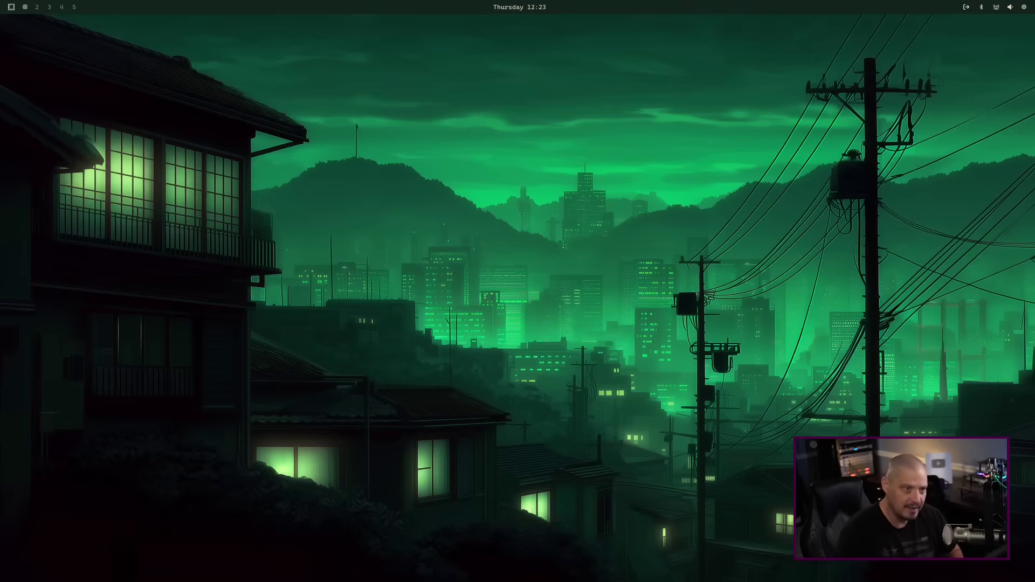
key(super+alt+space)
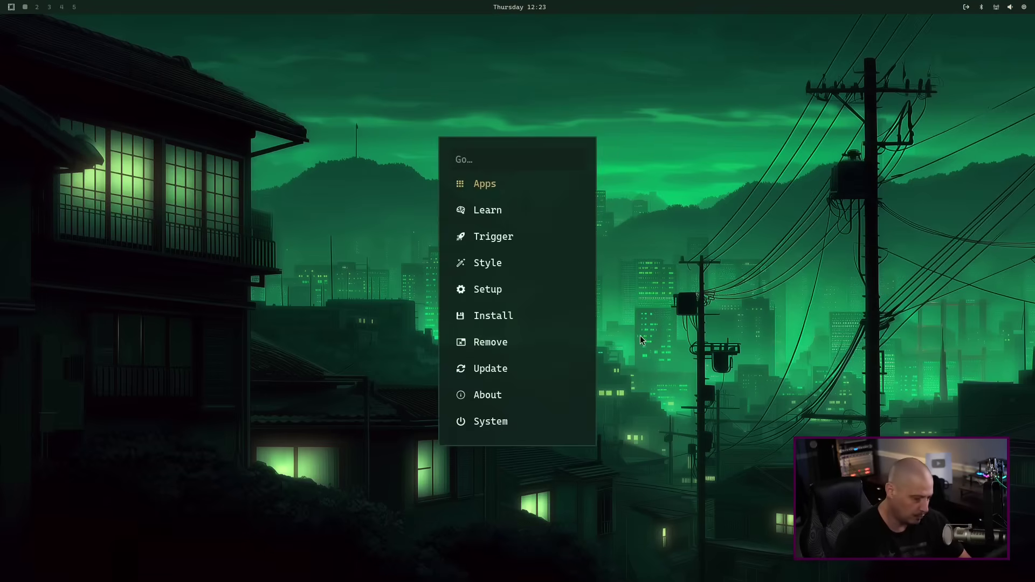
click(502, 267)
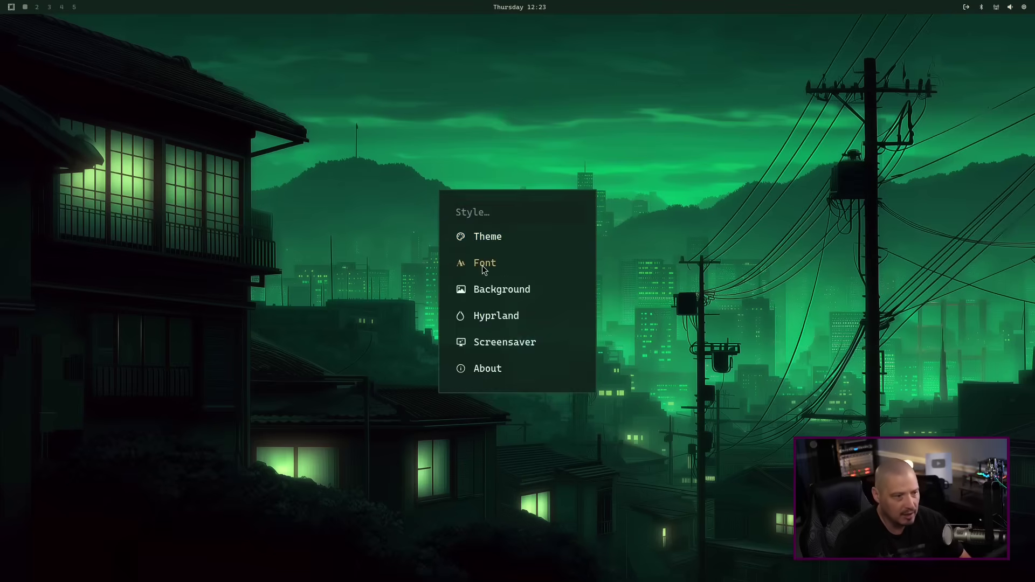
click(483, 269)
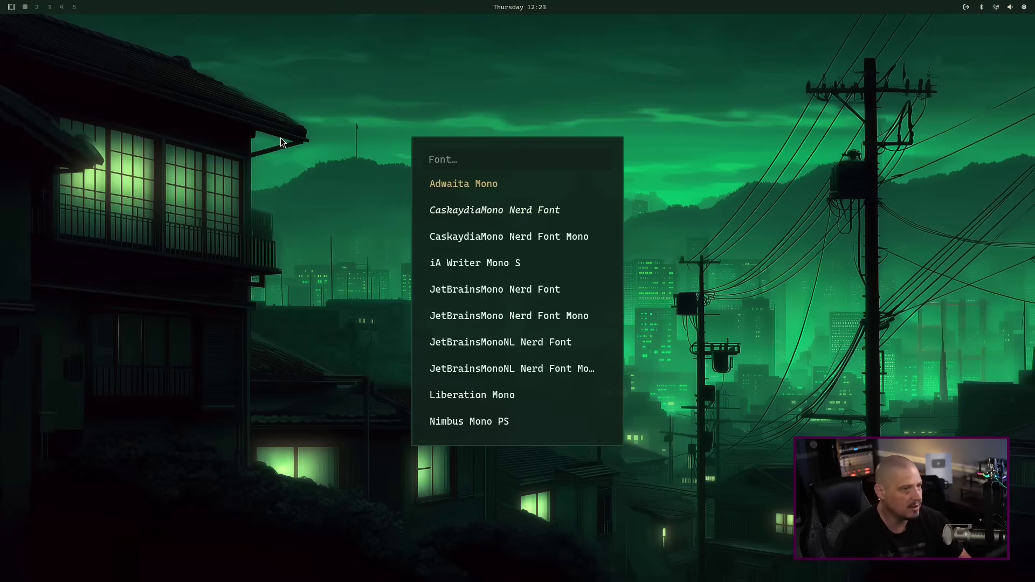
key(Escape)
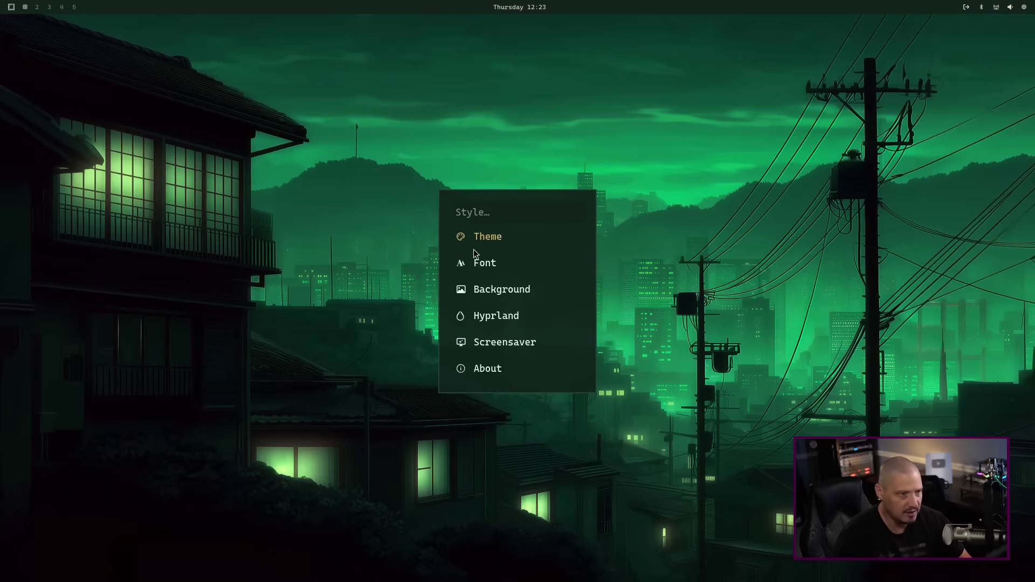
click(503, 290)
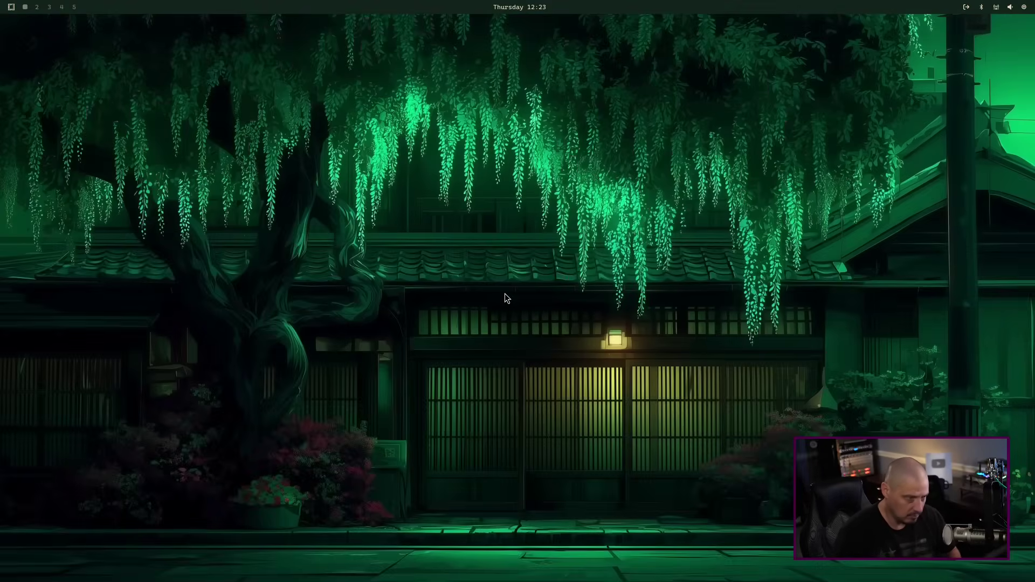
Advance backgrounds twice, to the green mountain scene and back to the green city wallpaper.
key(super+alt+space)
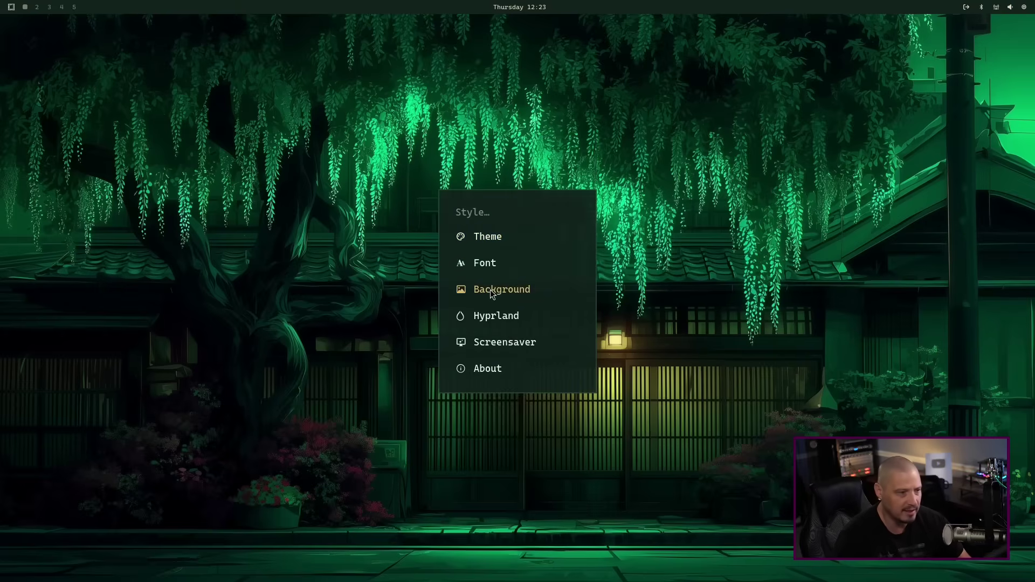
click(491, 290)
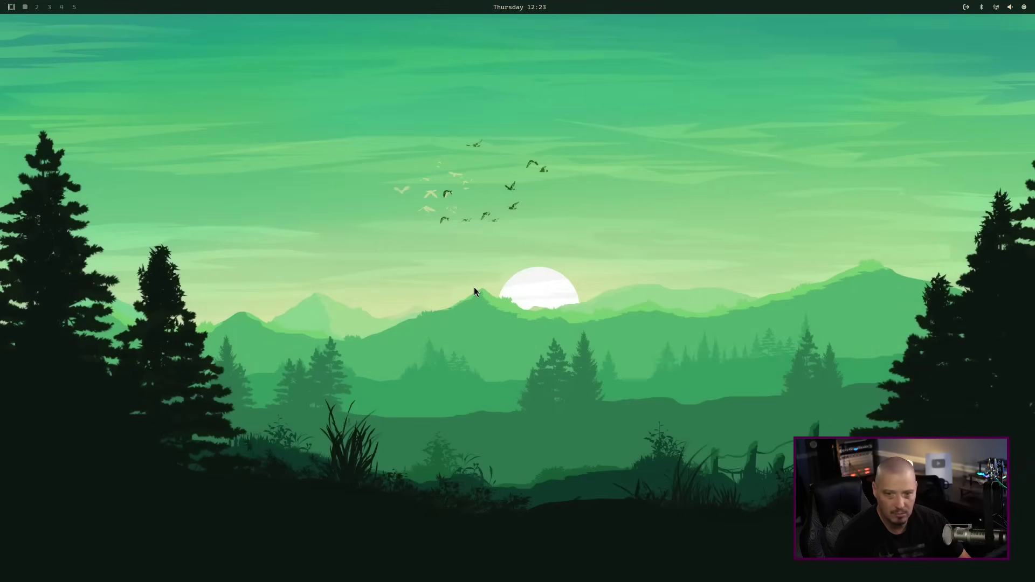
key(super+alt+space)
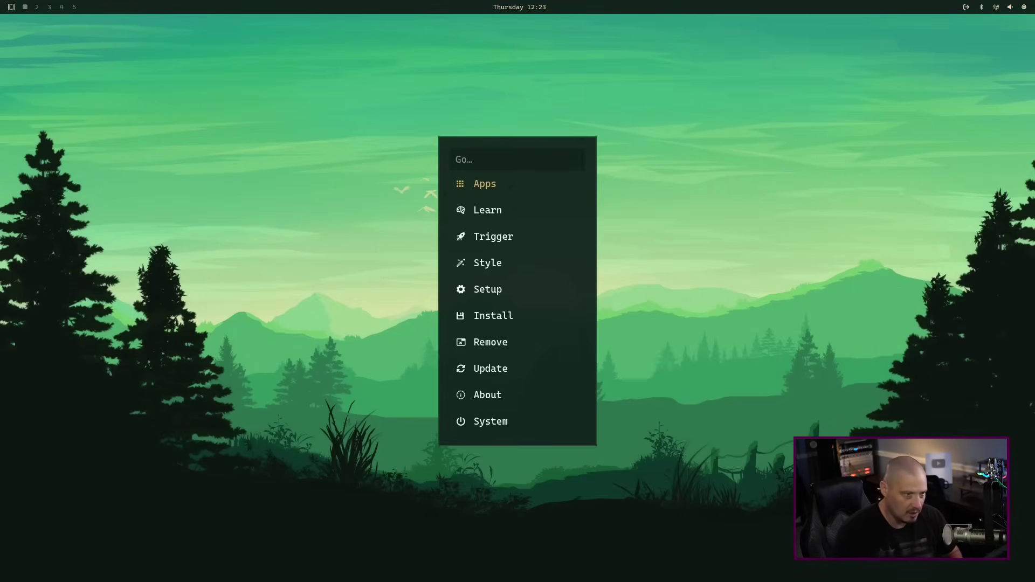
key(Down)
key(Down)
key(Down)
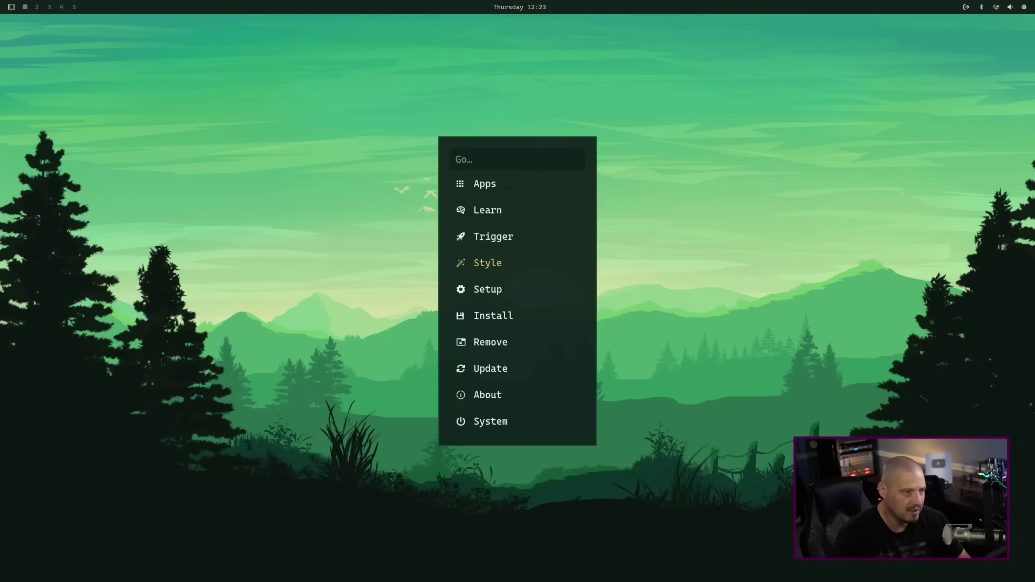
key(Return)
key(Down)
key(Down)
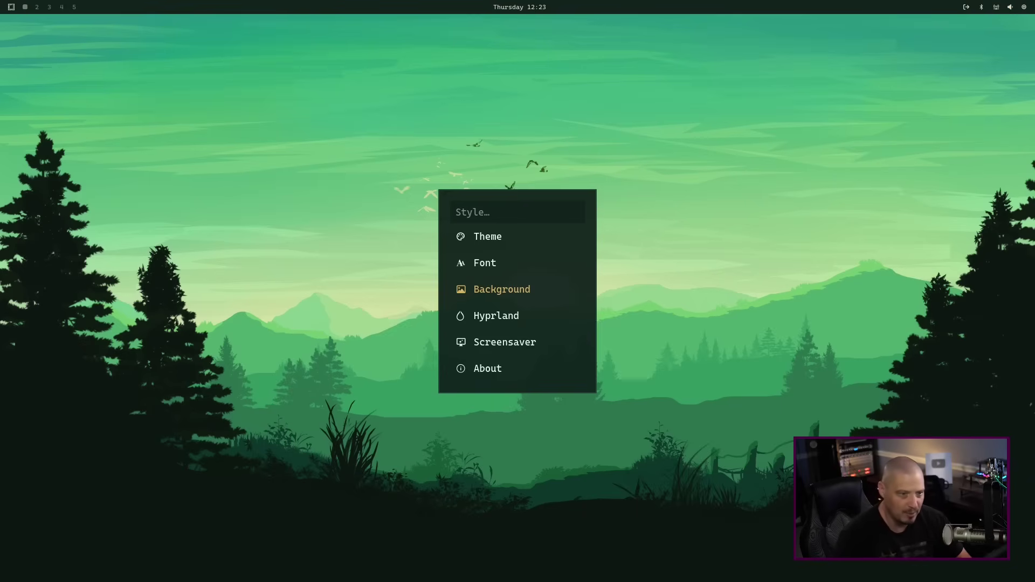
key(Return)
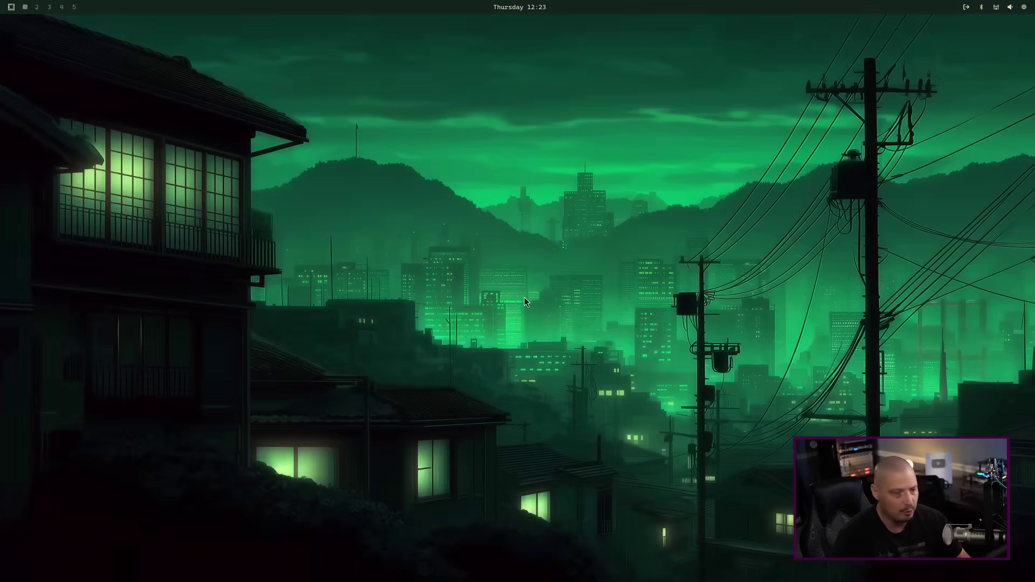
click(11, 7)
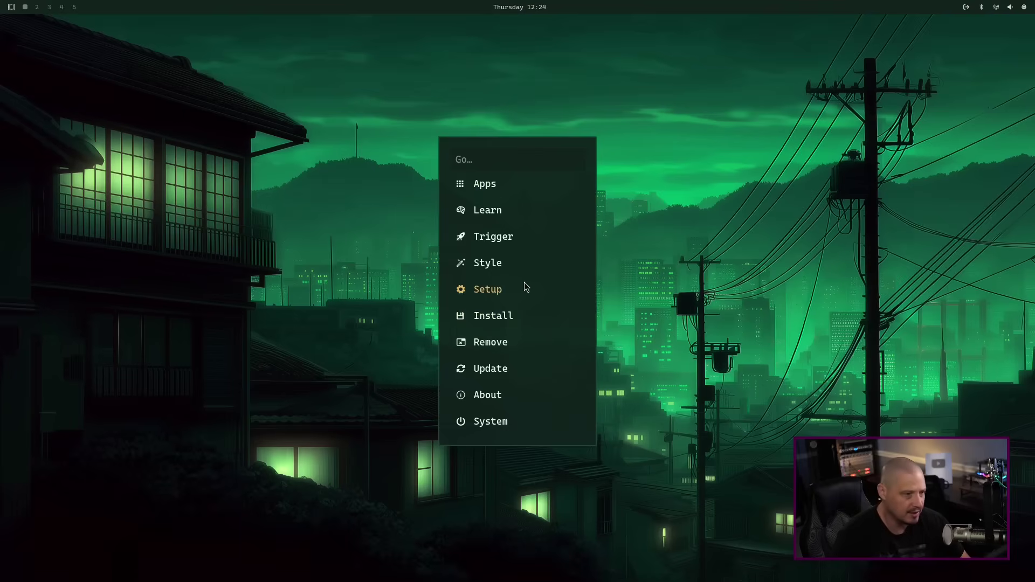
click(509, 264)
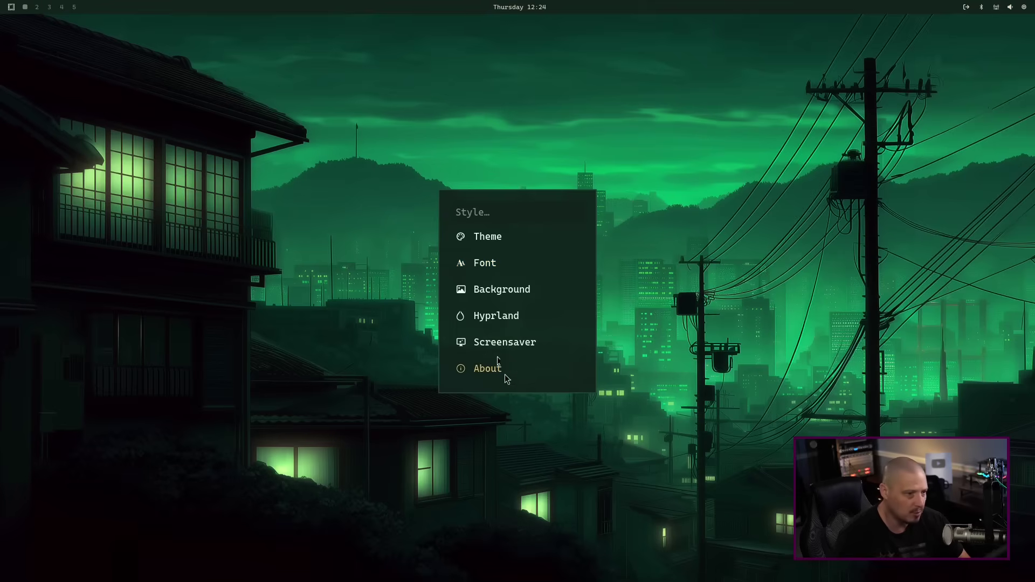
click(500, 315)
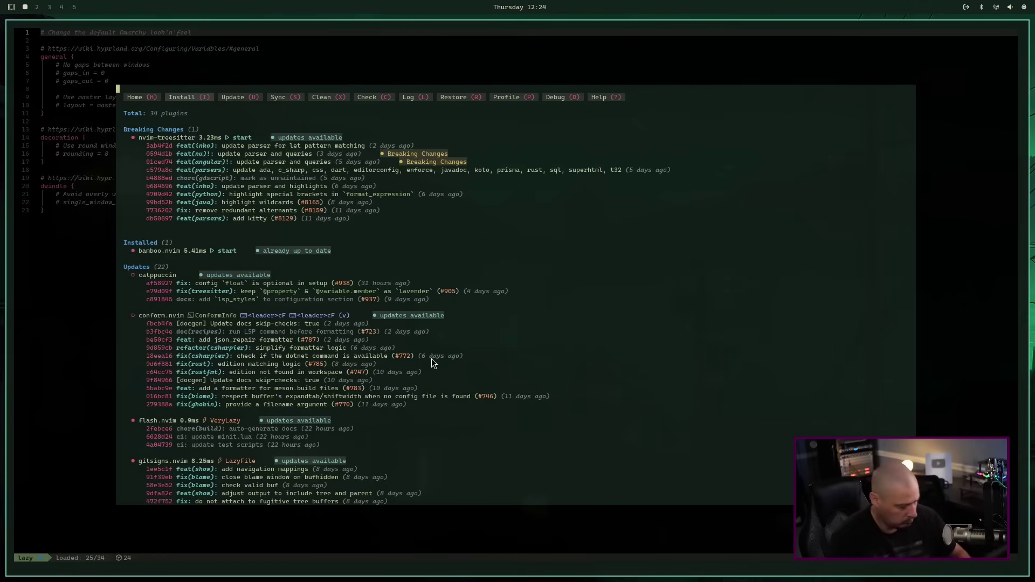
key(super+w)
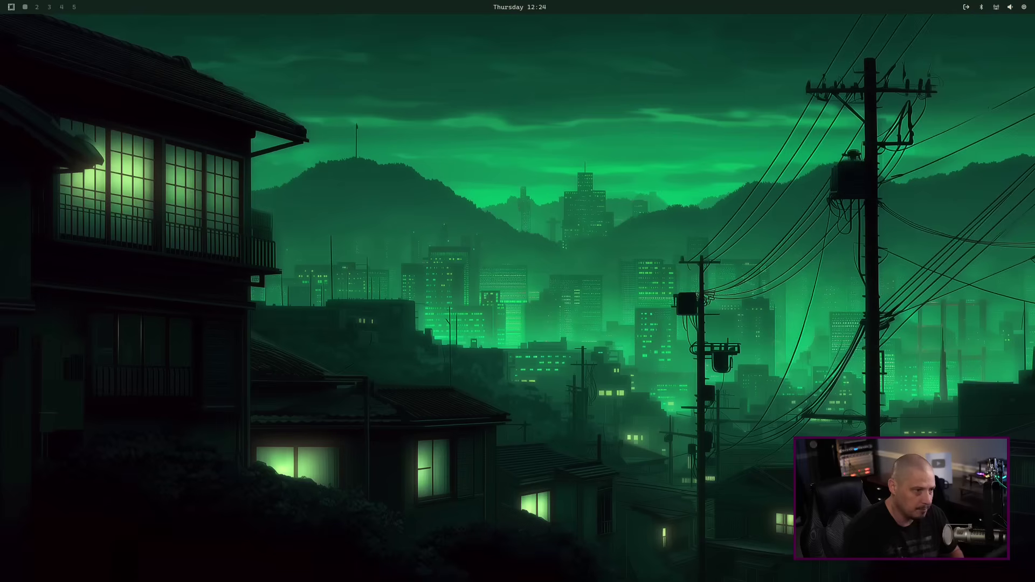
key(super+Return)
text(vim)
key(Return)
text(nvim)
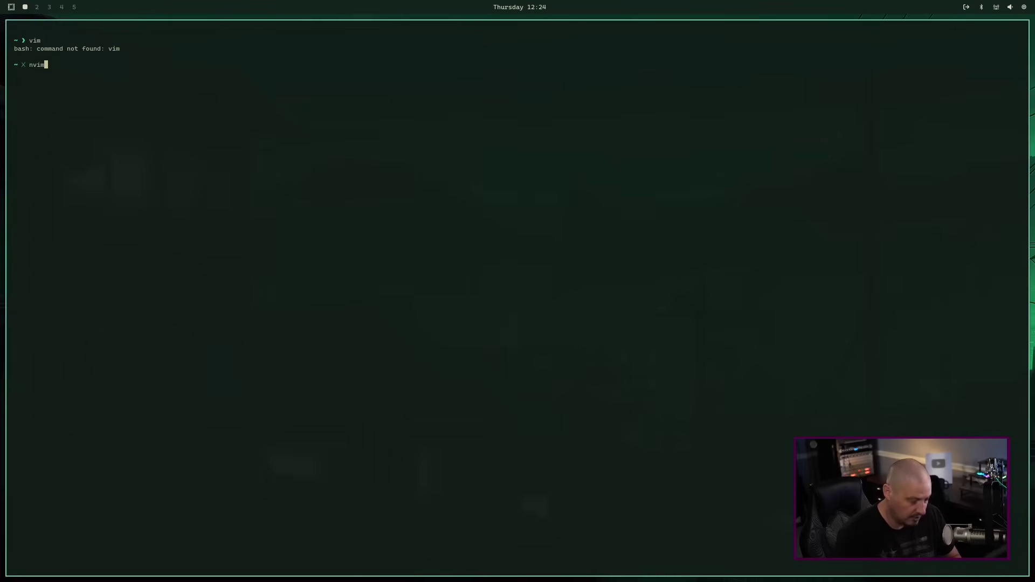
key(Return)
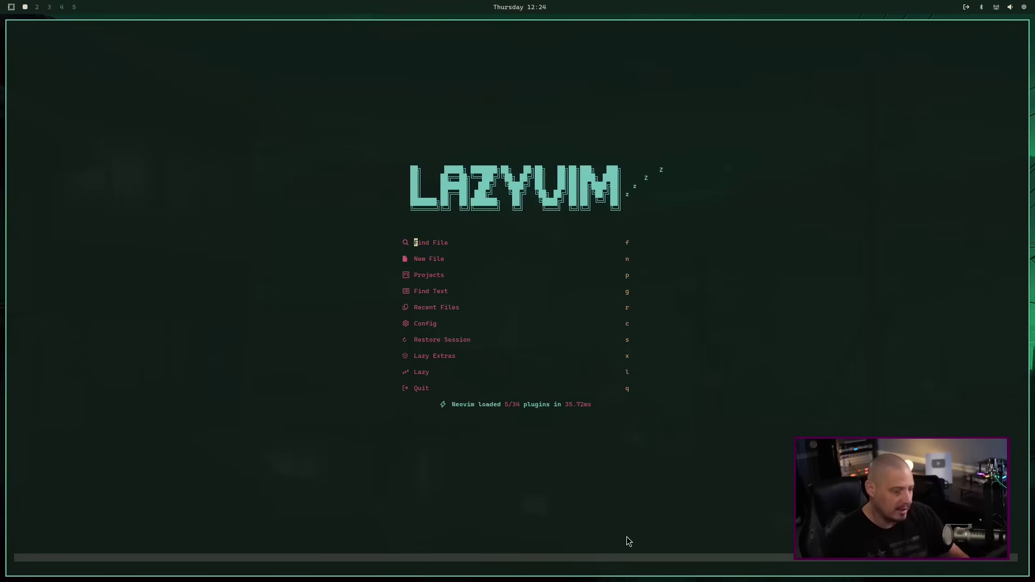
key(q)
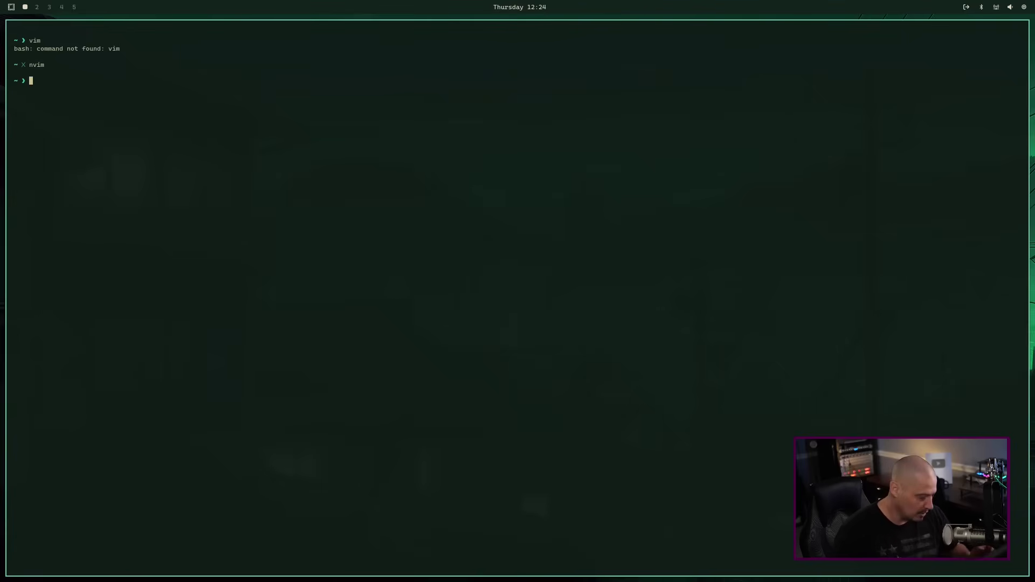
text(c)
key(super+q)
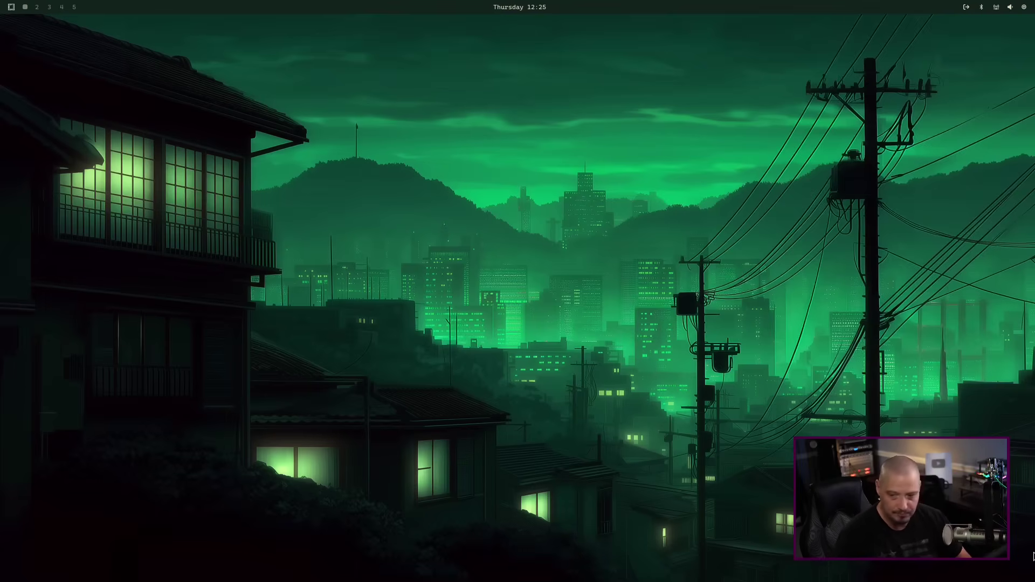
Open the Setup menu and browse its options such as Monitors and Keybindings.
key(super+alt+space)
key(Down)
key(Down)
key(Down)
key(Down)
key(Down)
key(Up)
key(Return)
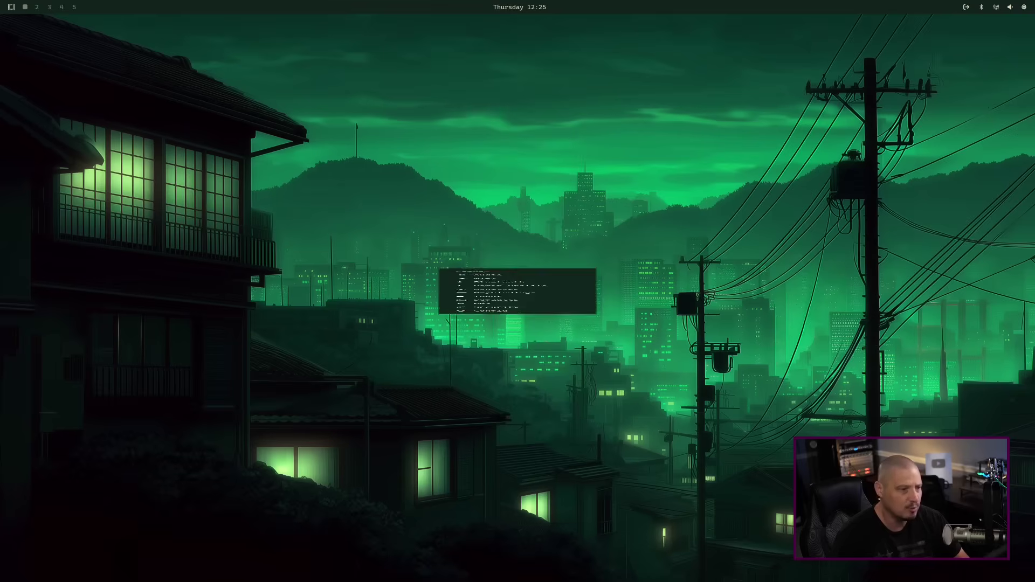
key(Down)
key(Down)
key(Down)
key(Down)
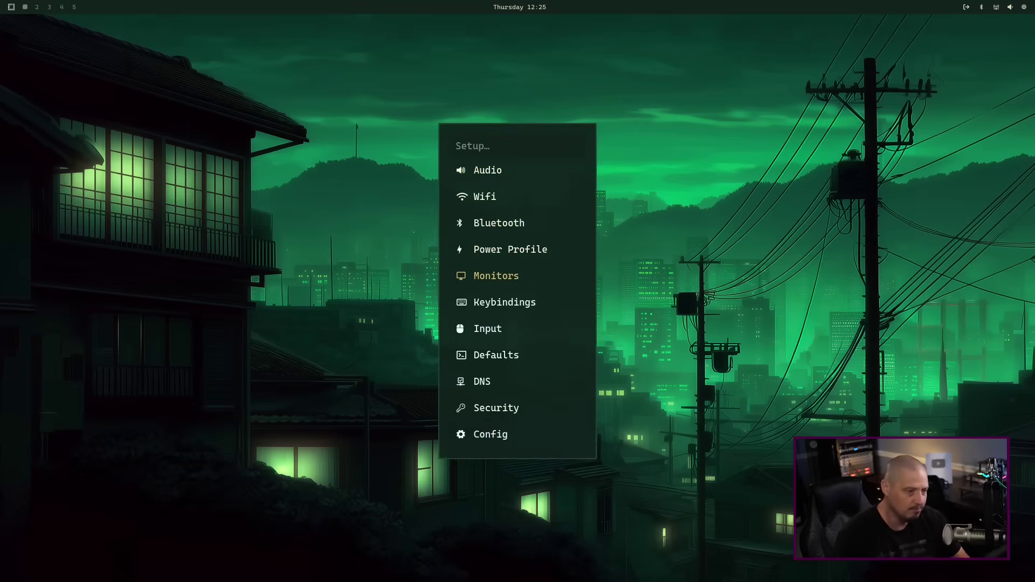
key(Up)
key(Up)
key(Down)
key(Down)
key(Down)
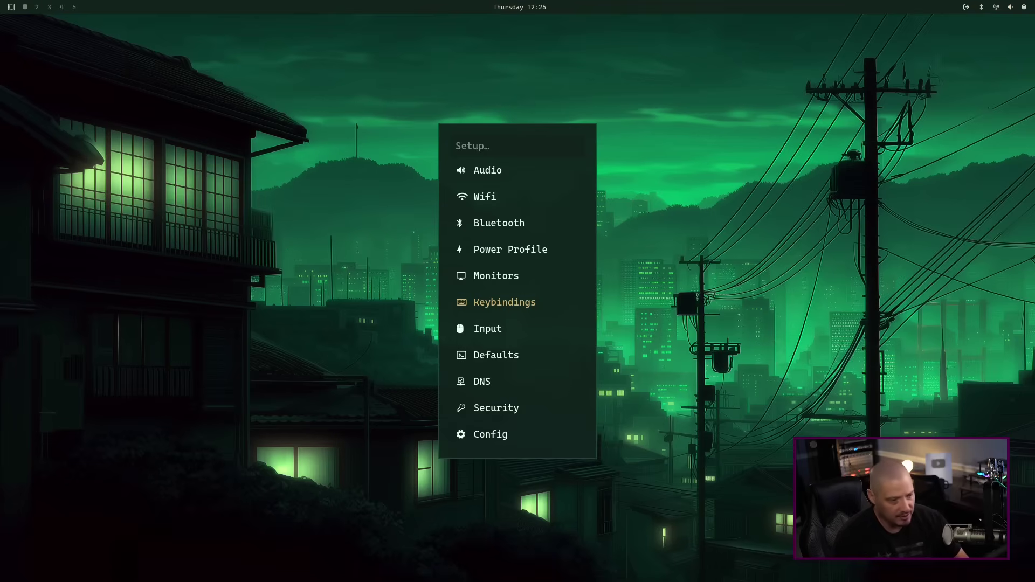
Open the Config file list, browse it, then return to the main Omarchy menu.
key(Down)
key(Down)
key(Down)
key(Down)
key(Down)
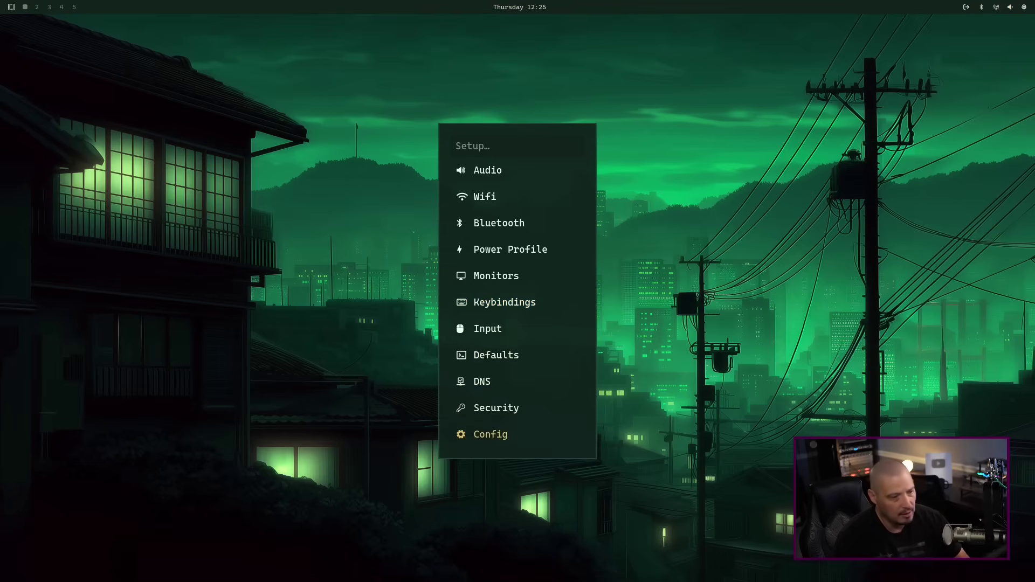
key(Return)
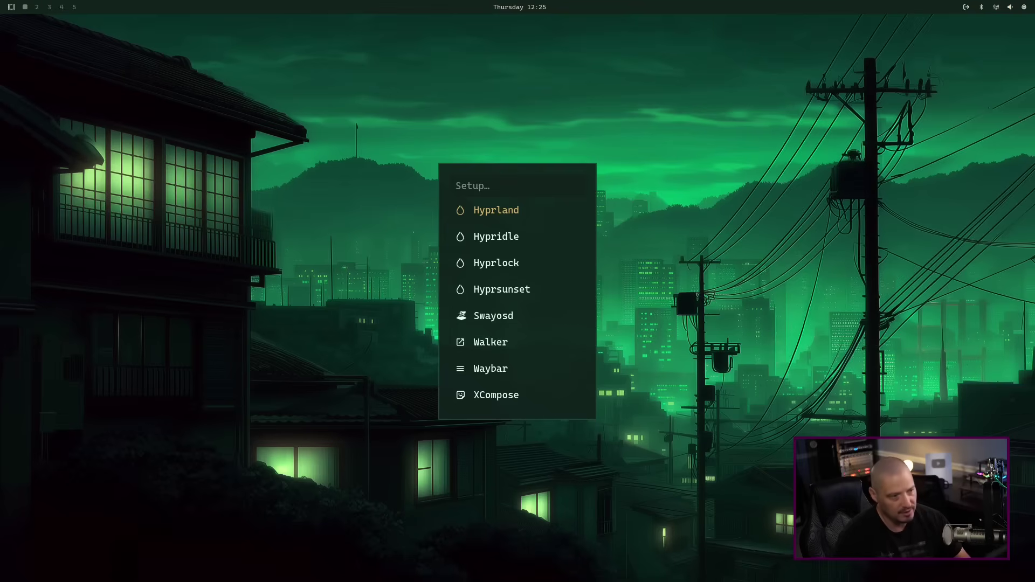
key(Down)
key(Down)
key(Down)
key(Down)
key(Down)
key(Down)
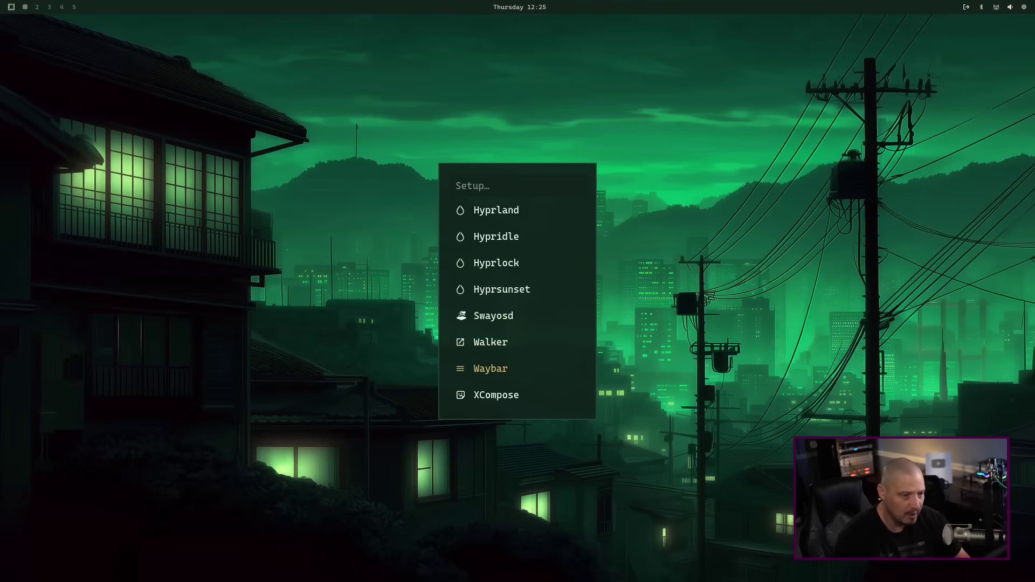
key(Escape)
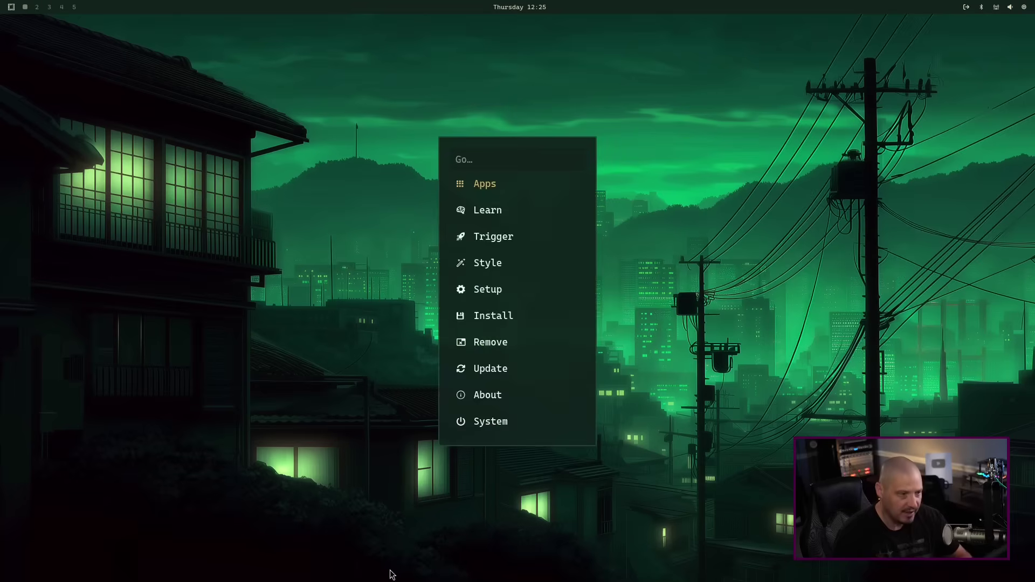
key(Down)
key(Down)
key(Down)
key(Down)
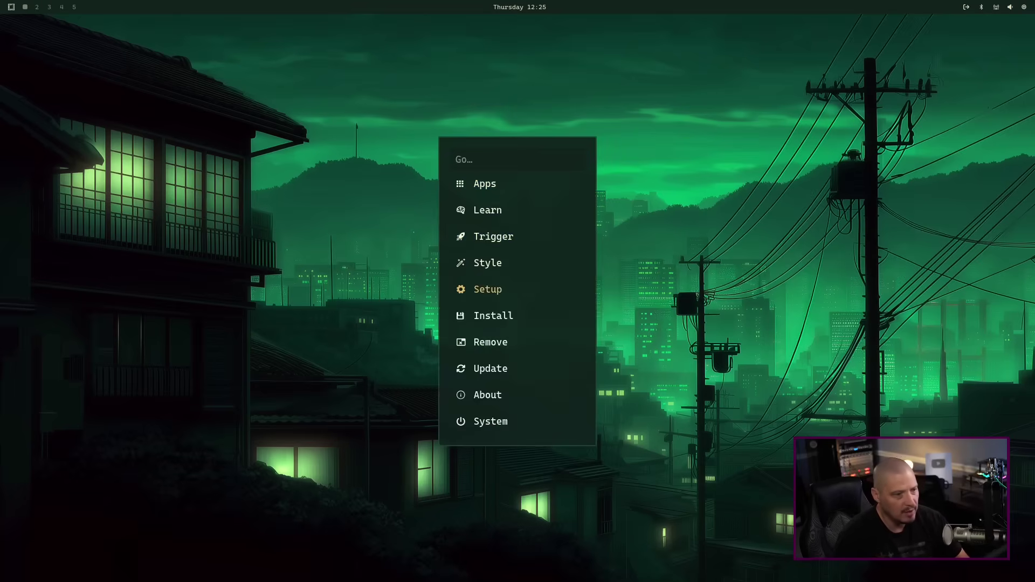
key(Down)
key(Down)
key(Down)
key(Down)
Show the About system info, then view the System power options and close the menu.
key(Return)
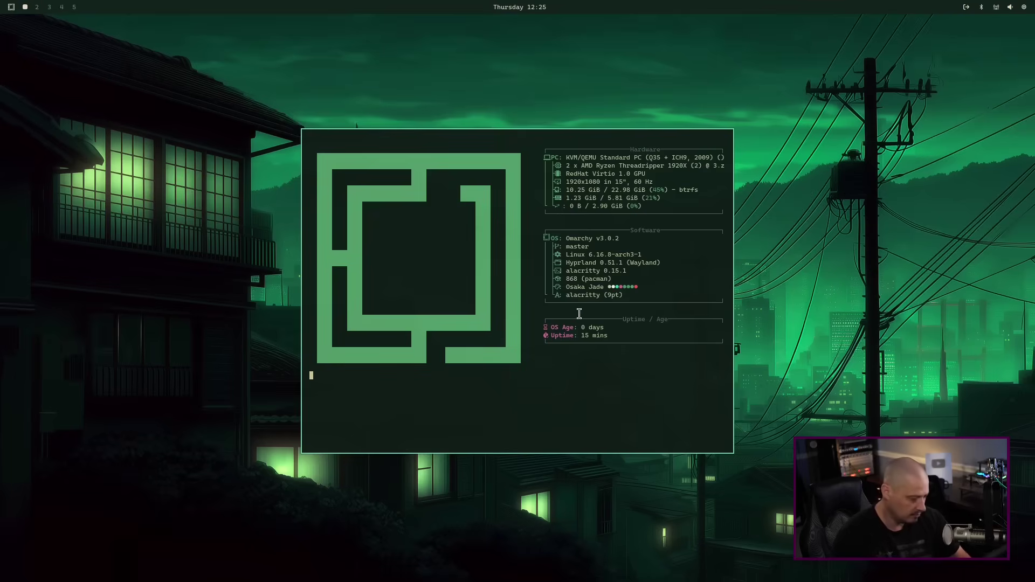
key(Escape)
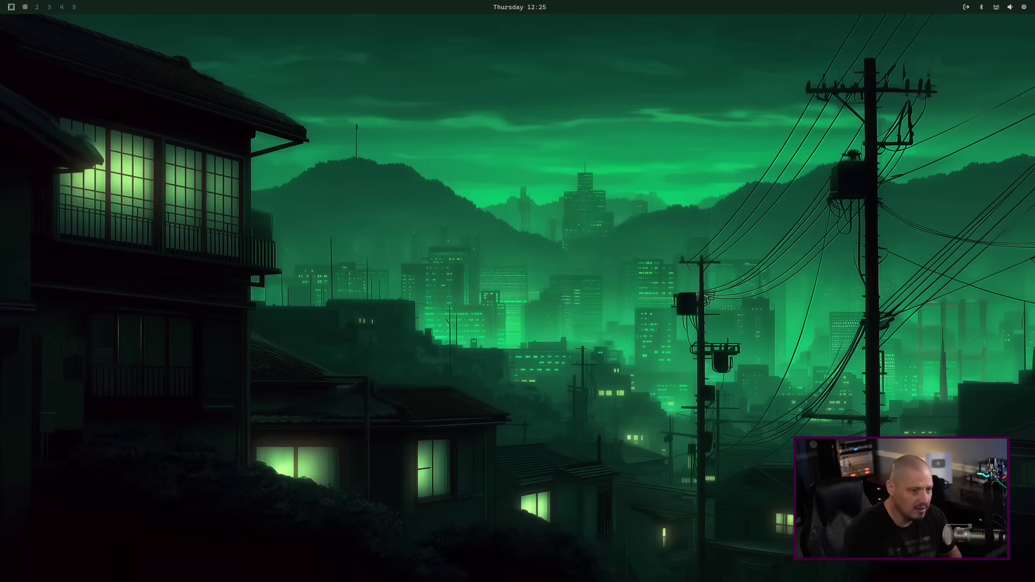
key(super+alt+space)
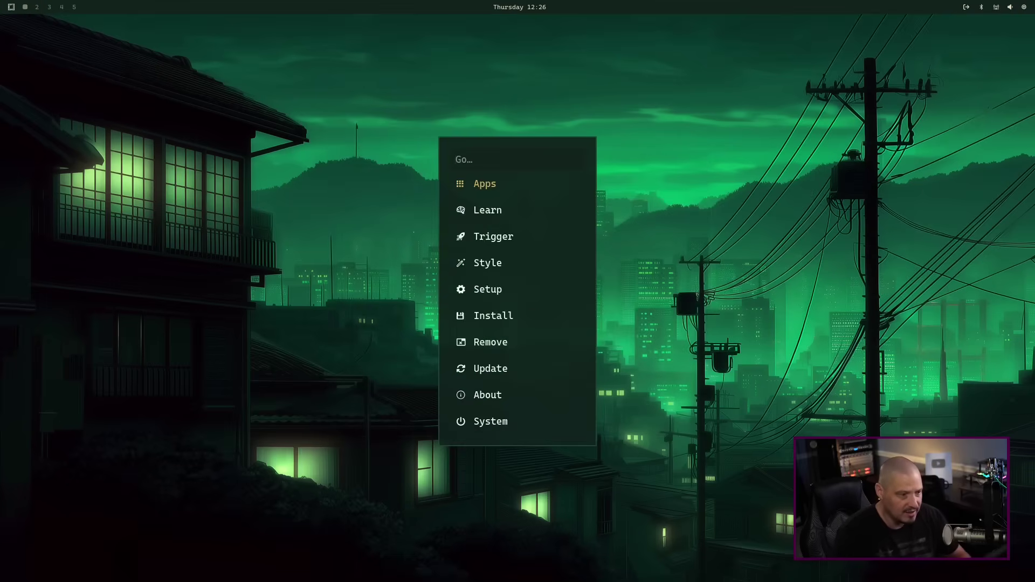
key(Down)
key(Down)
key(Down)
key(Down)
key(Down)
key(Down)
key(Down)
key(Down)
key(Down)
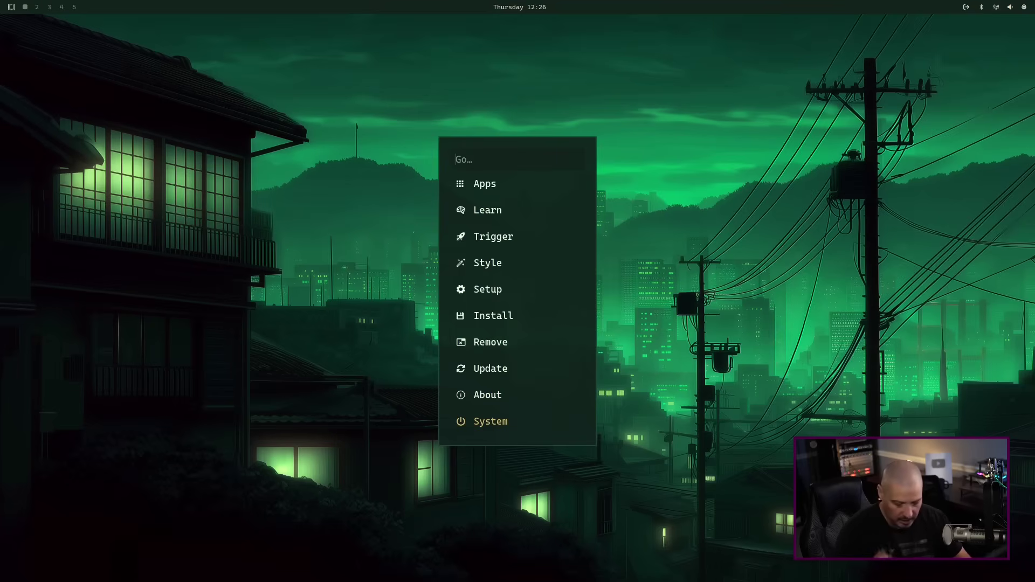
key(Return)
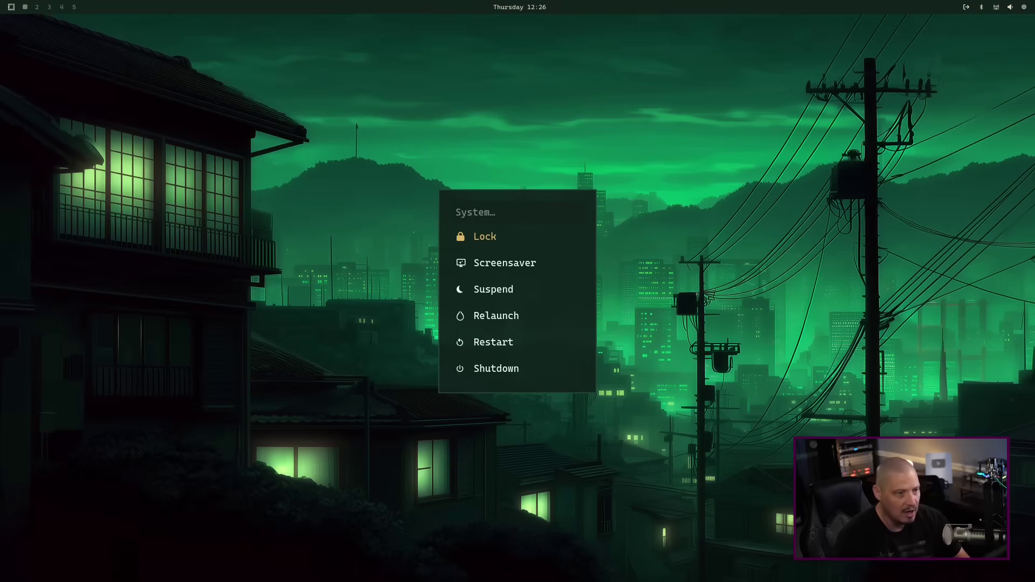
key(Escape)
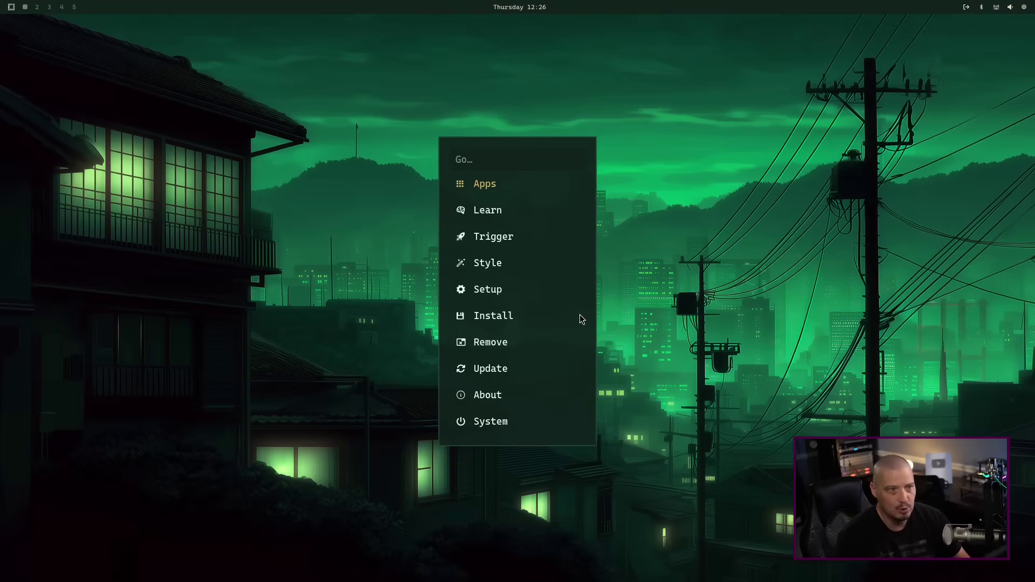
key(Escape)
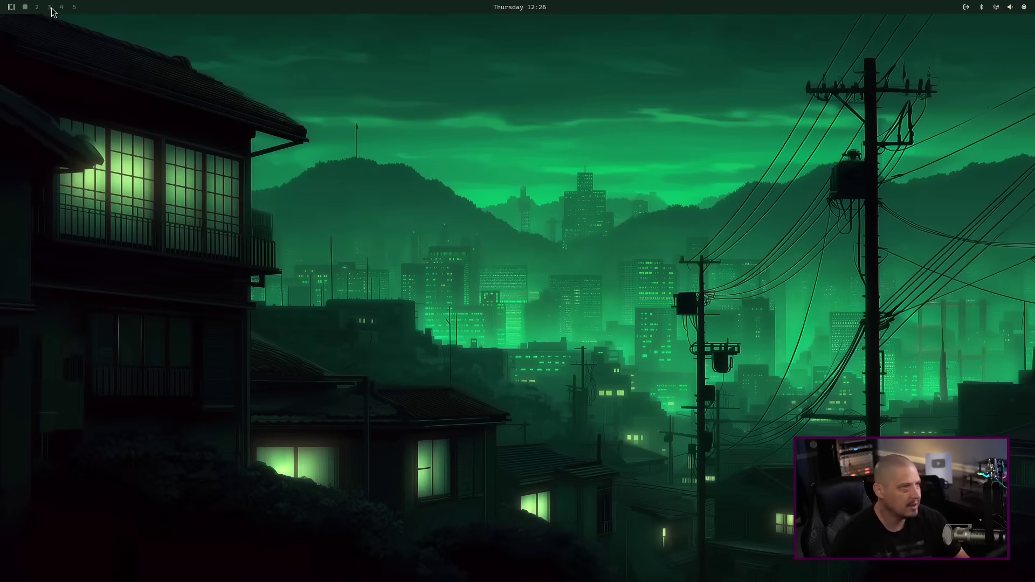
Set the waybar clock to full date and week, then launch btop from the rightmost tray icon.
click(33, 13)
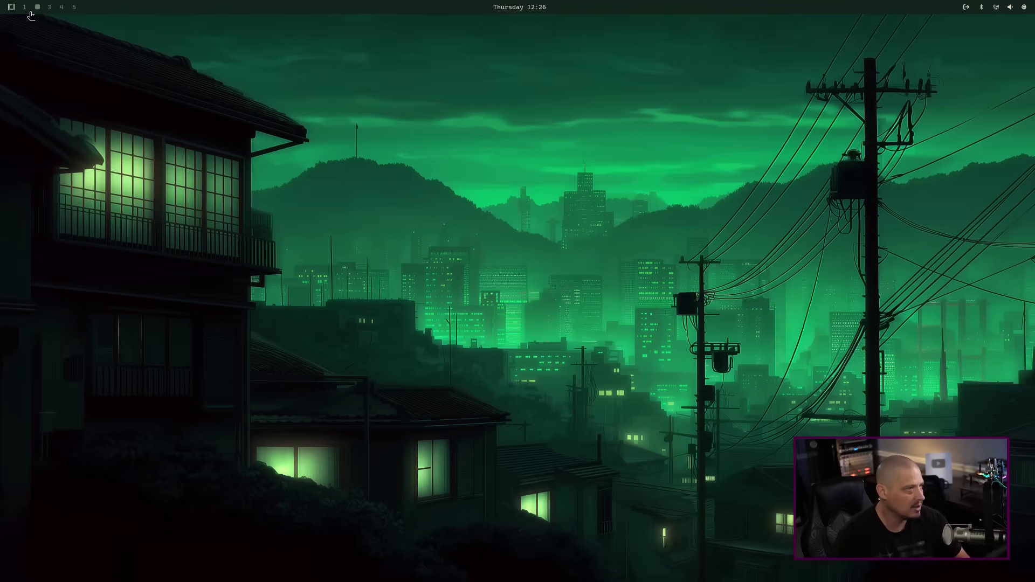
click(25, 12)
click(516, 12)
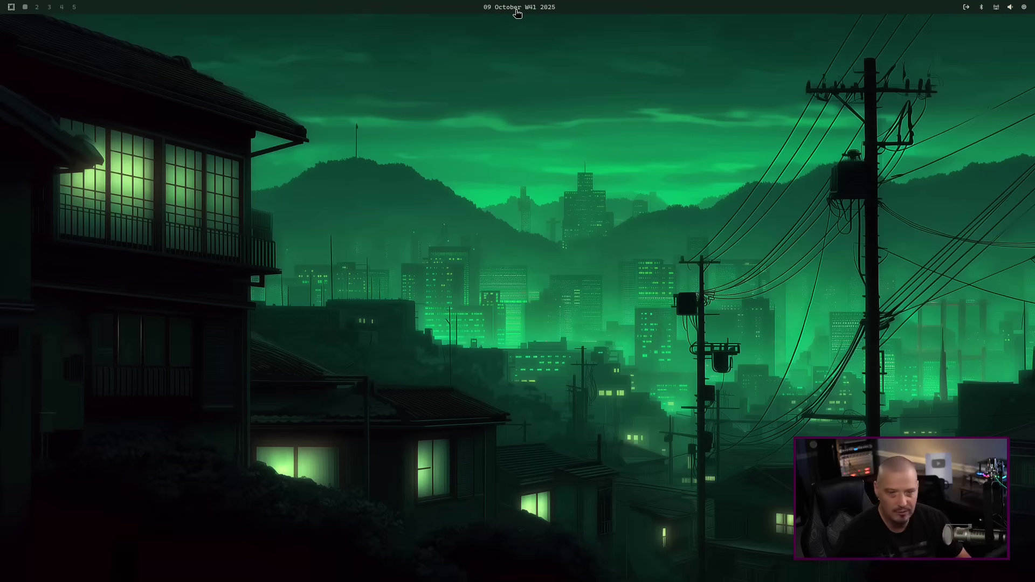
click(517, 12)
click(516, 12)
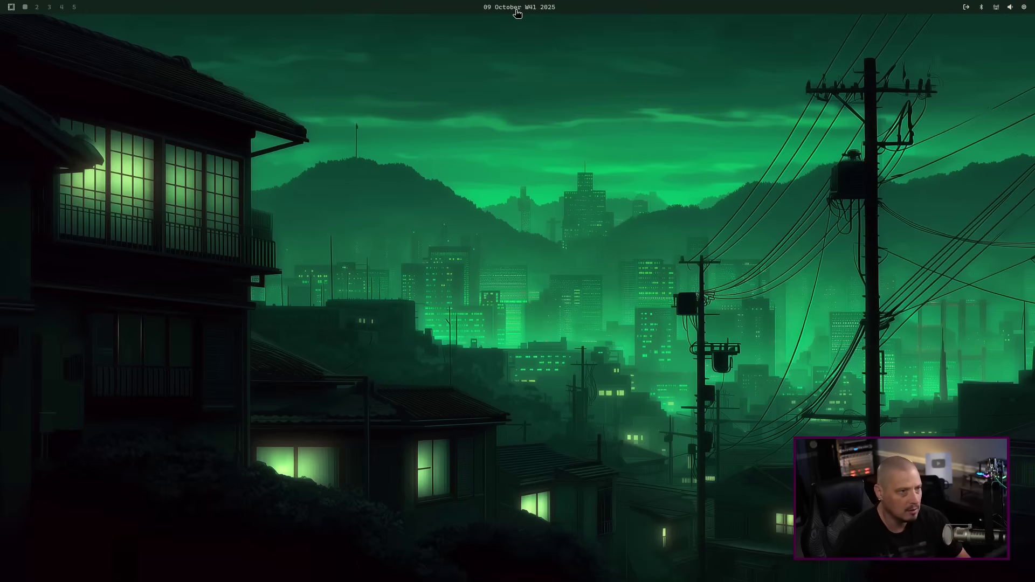
click(514, 12)
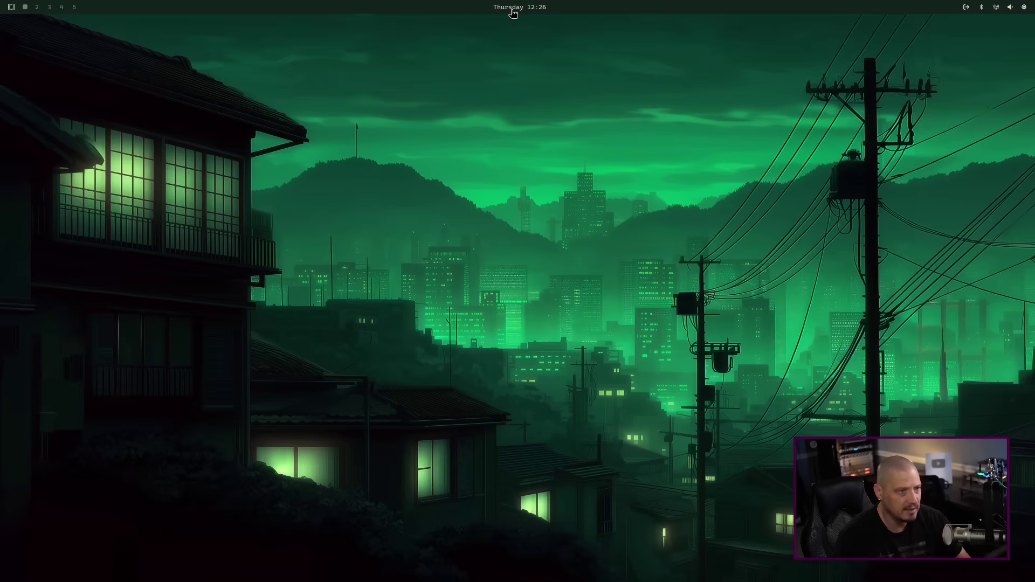
click(532, 11)
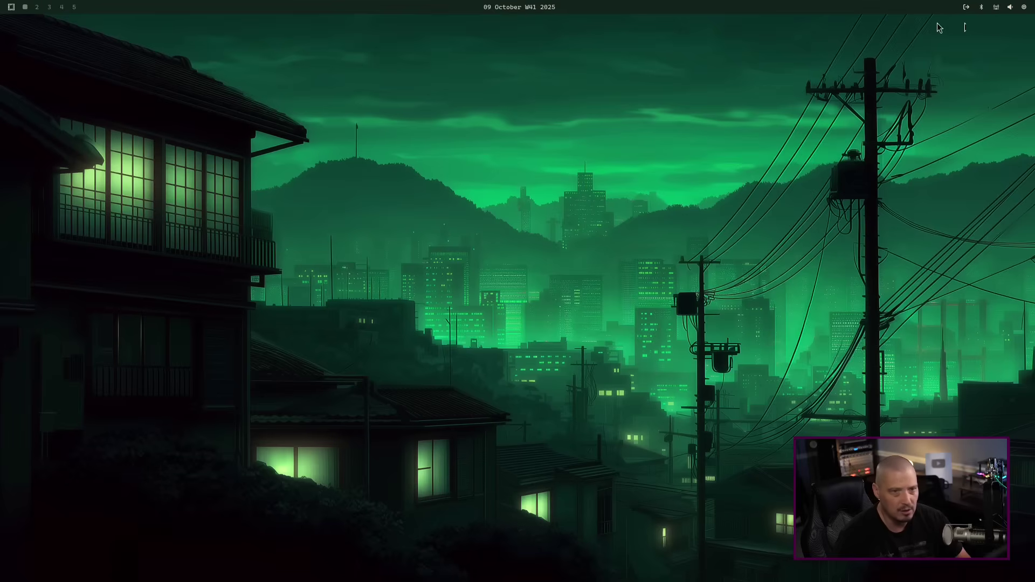
mouse_move(965, 8)
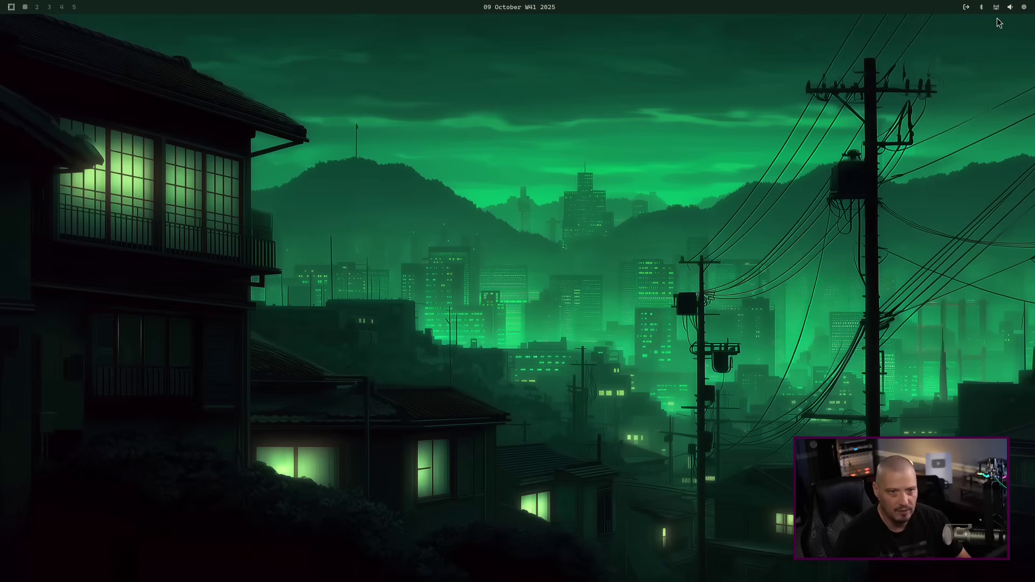
click(1025, 8)
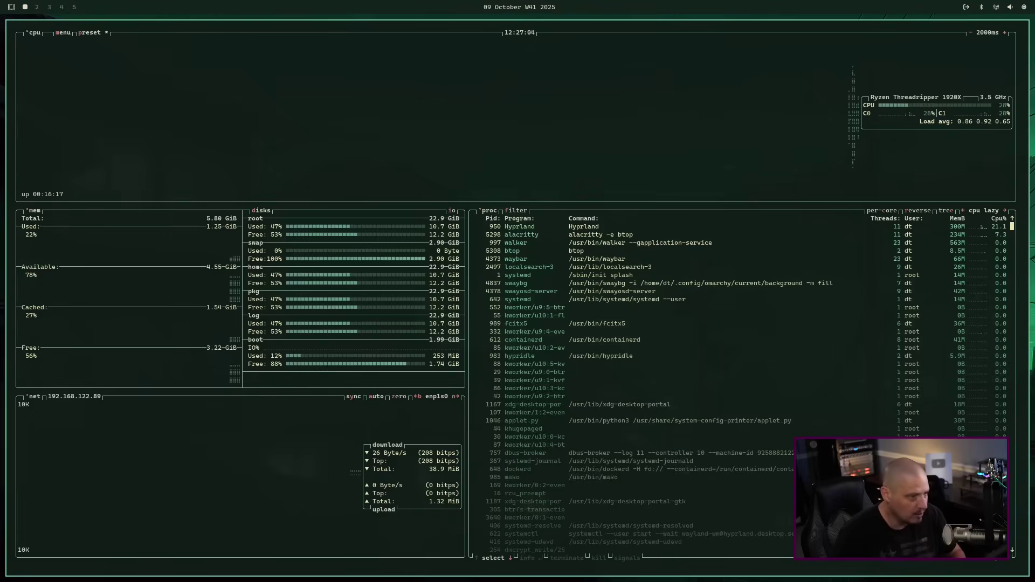
Quit btop, relaunch it with 'btop' in a new terminal, then quit and close the terminal.
key(q)
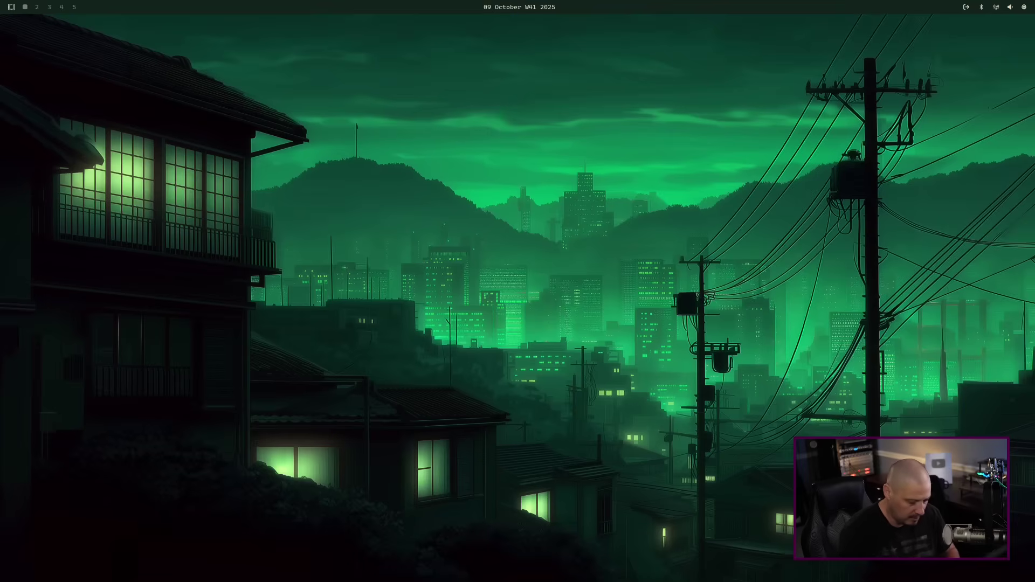
key(super+Return)
text(btop)
key(Return)
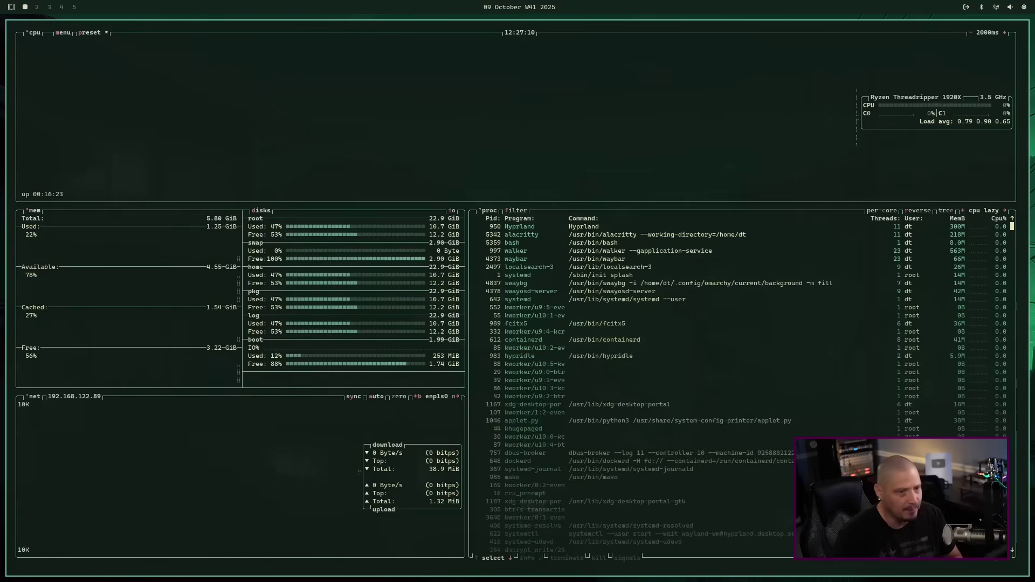
key(q)
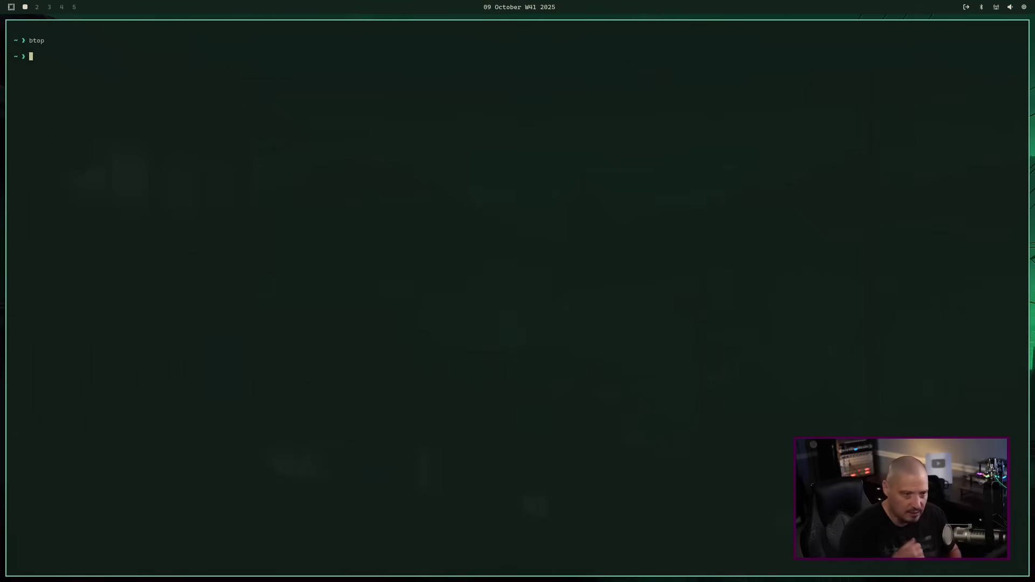
key(super+w)
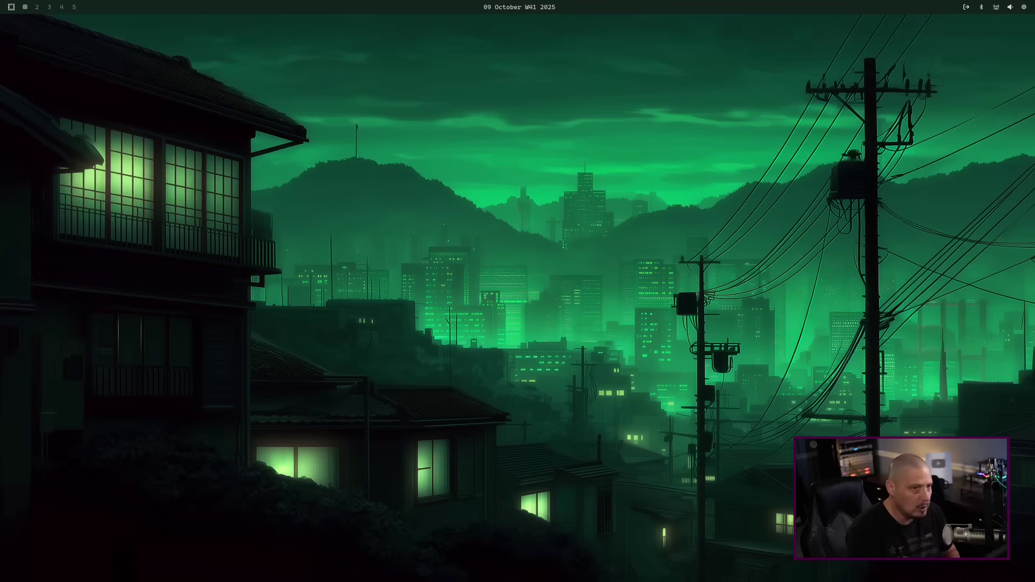